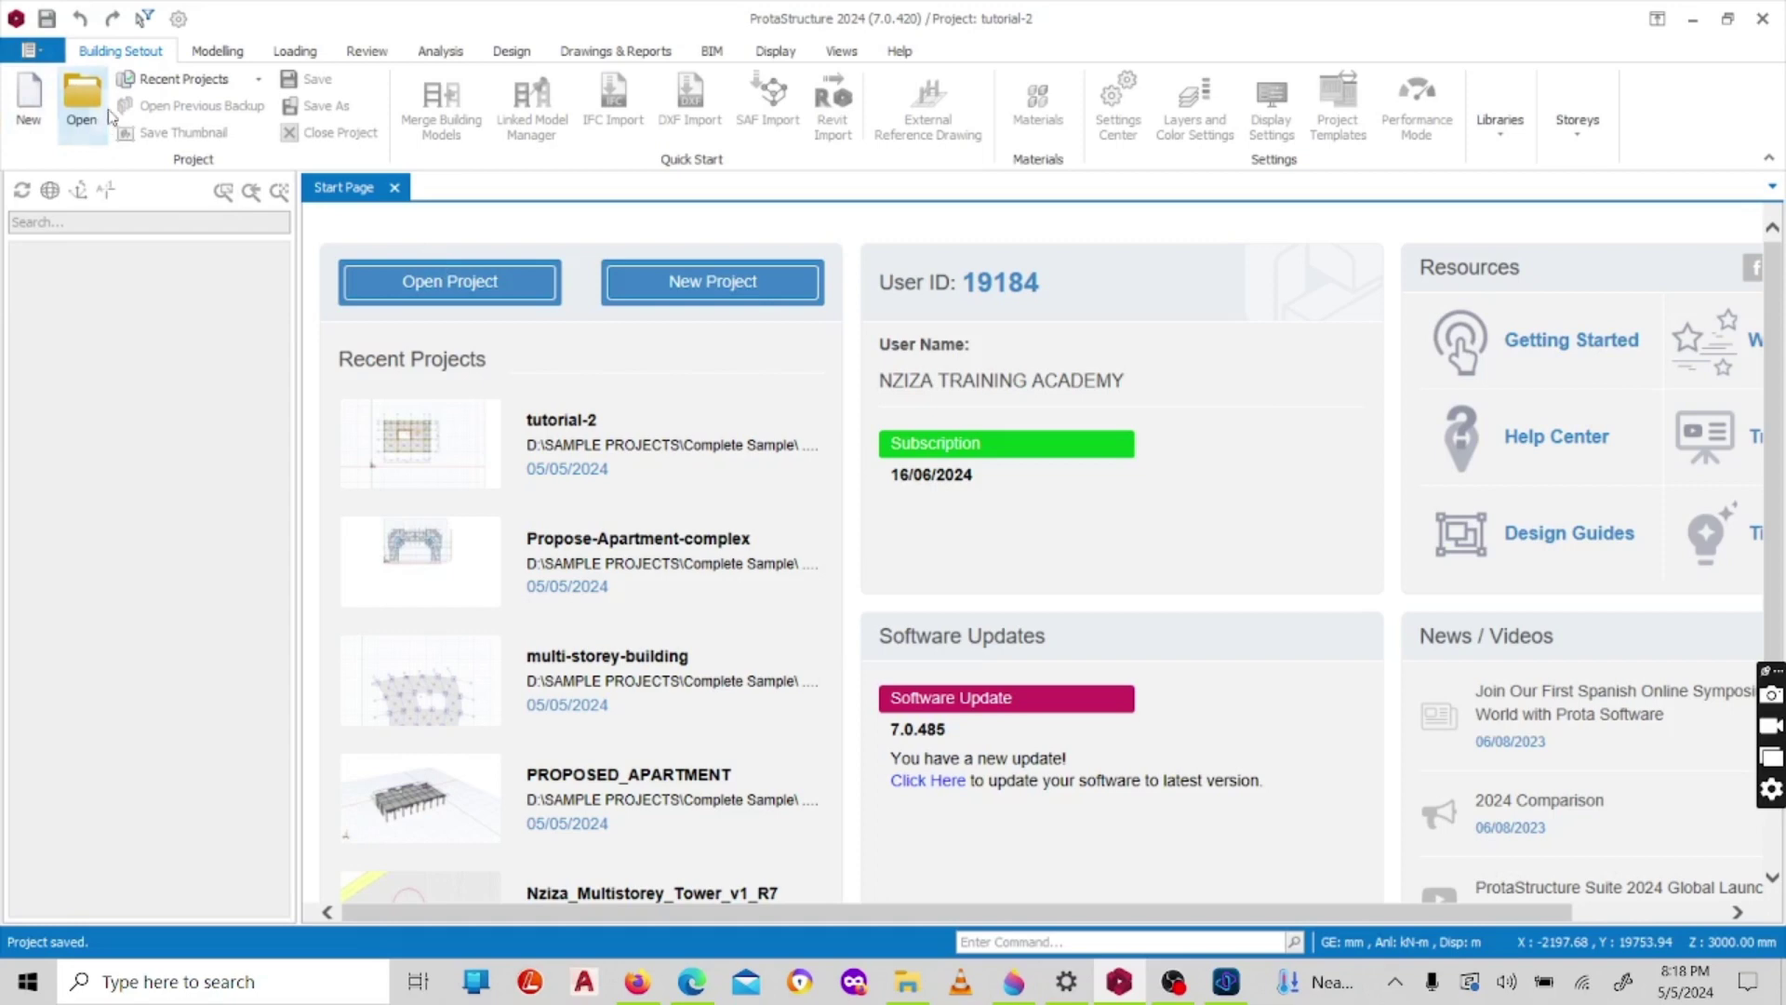
- Look through the list of recent projects and compare the building setout and modelling commands available before a project is open
click(263, 80)
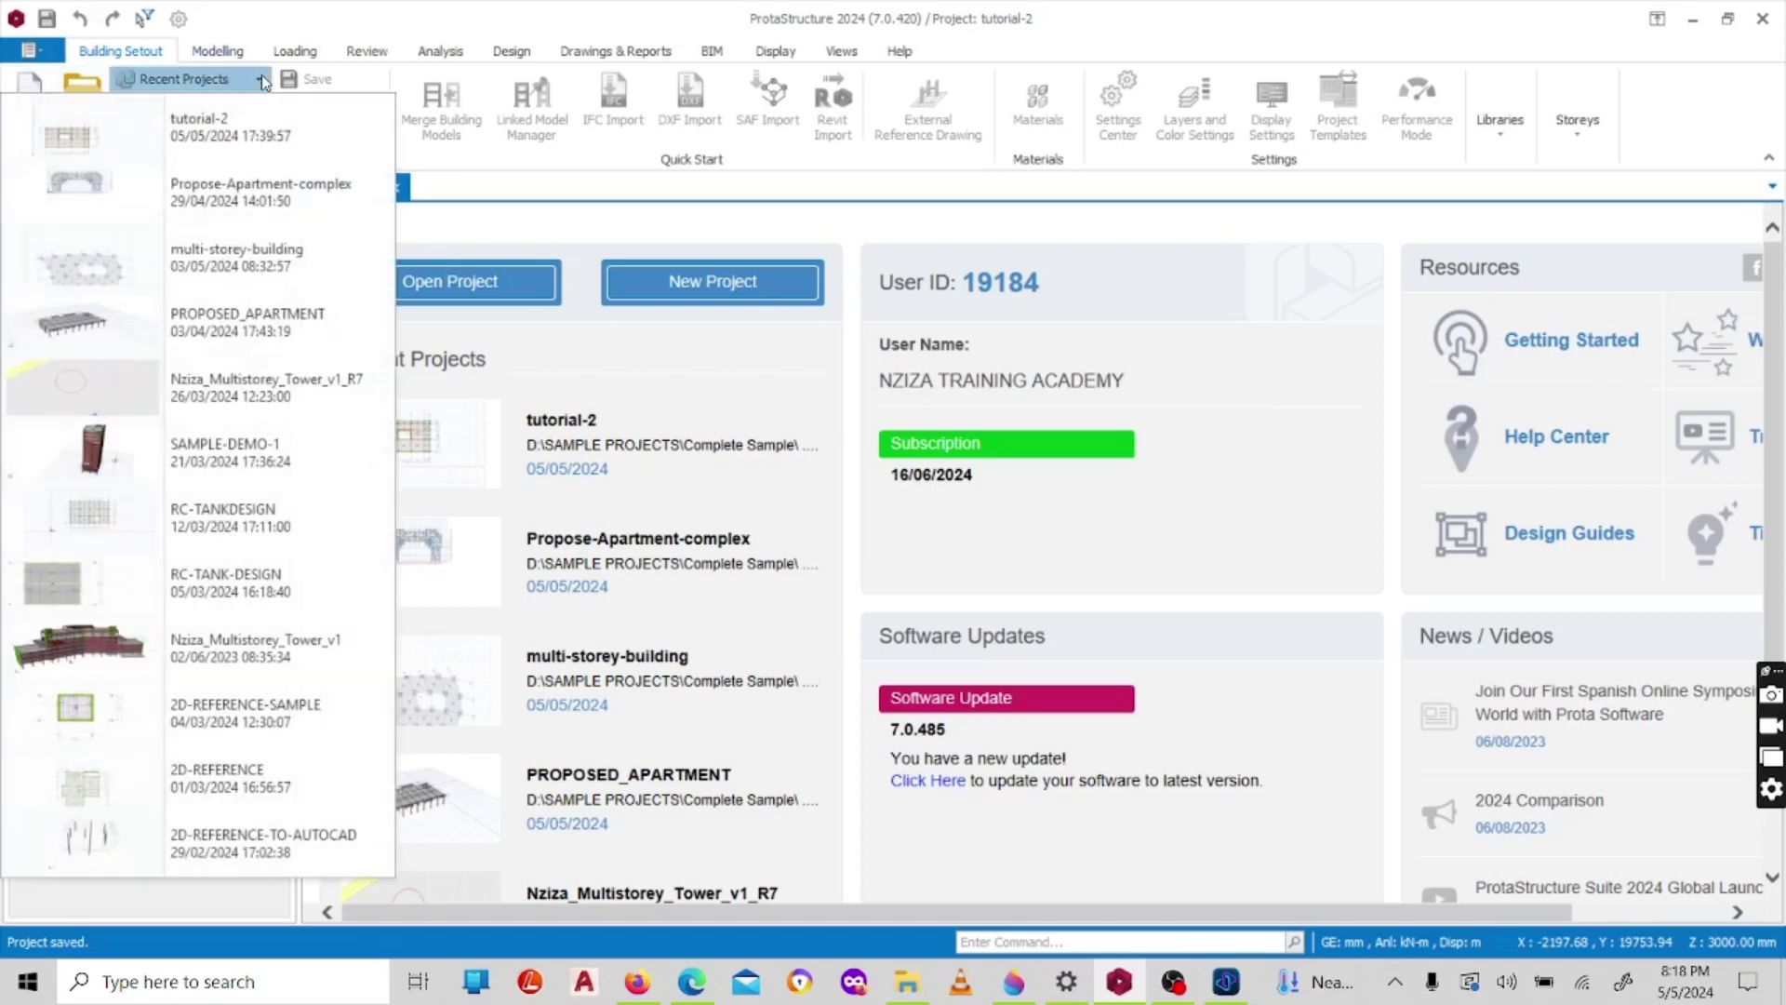
click(263, 78)
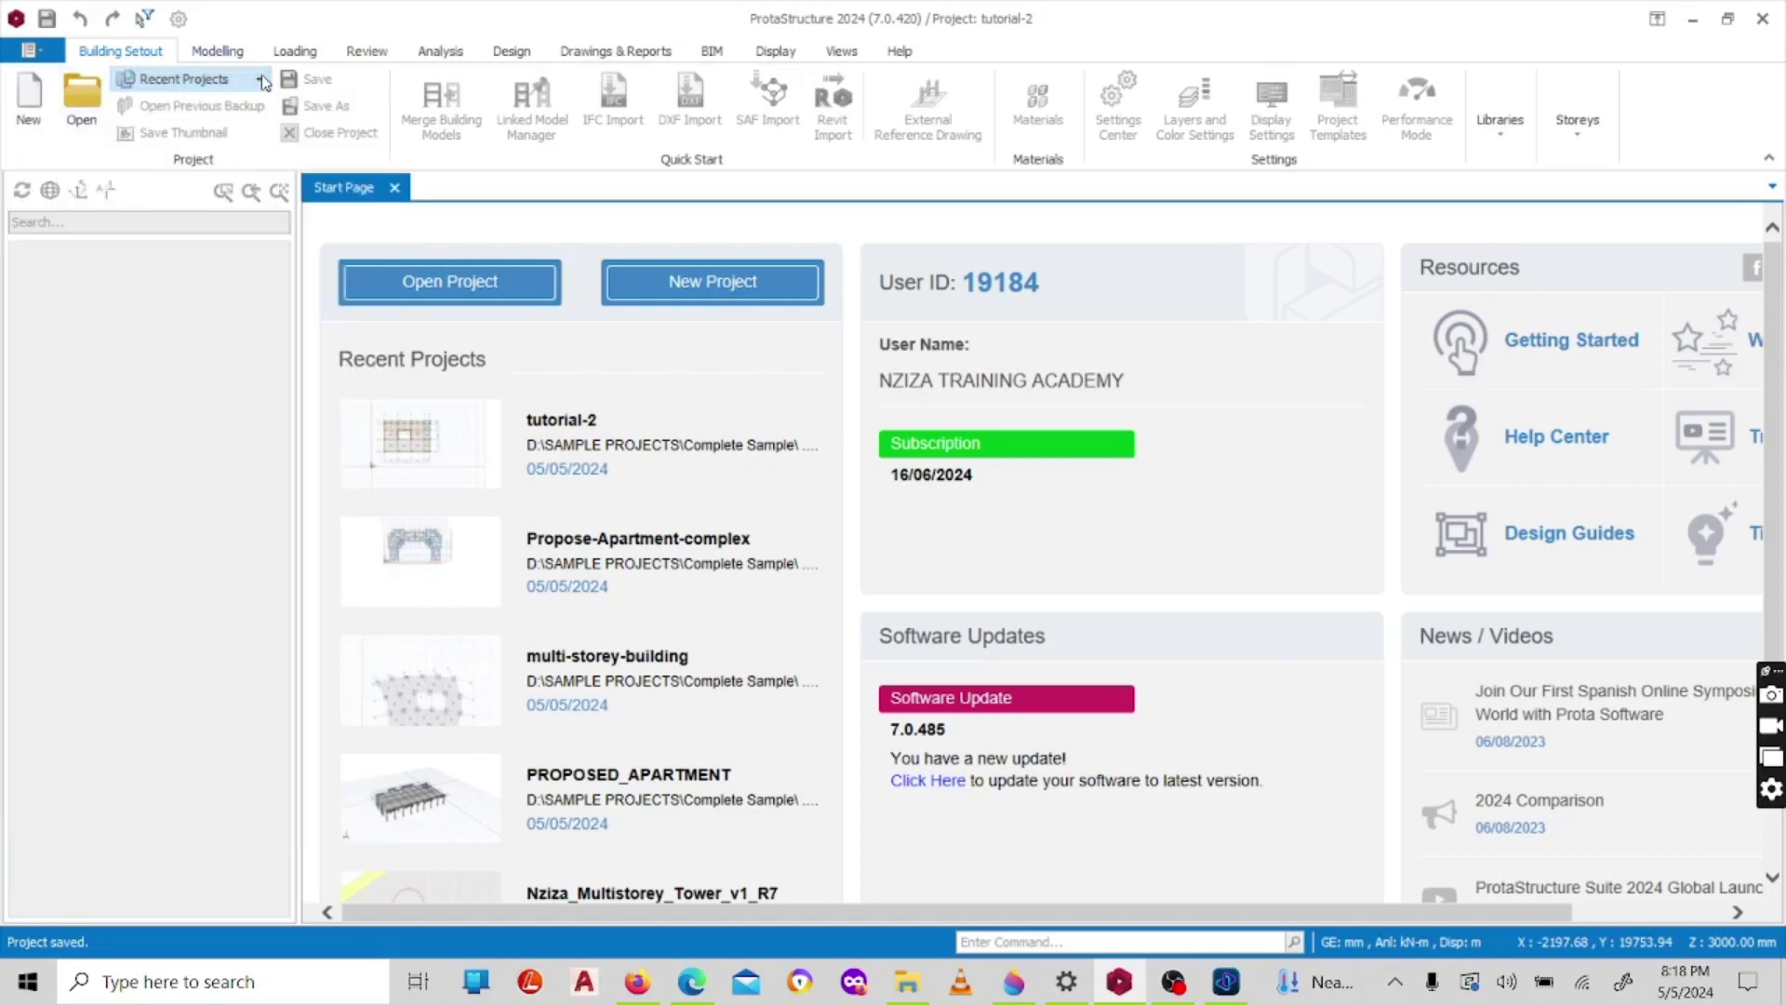
click(262, 78)
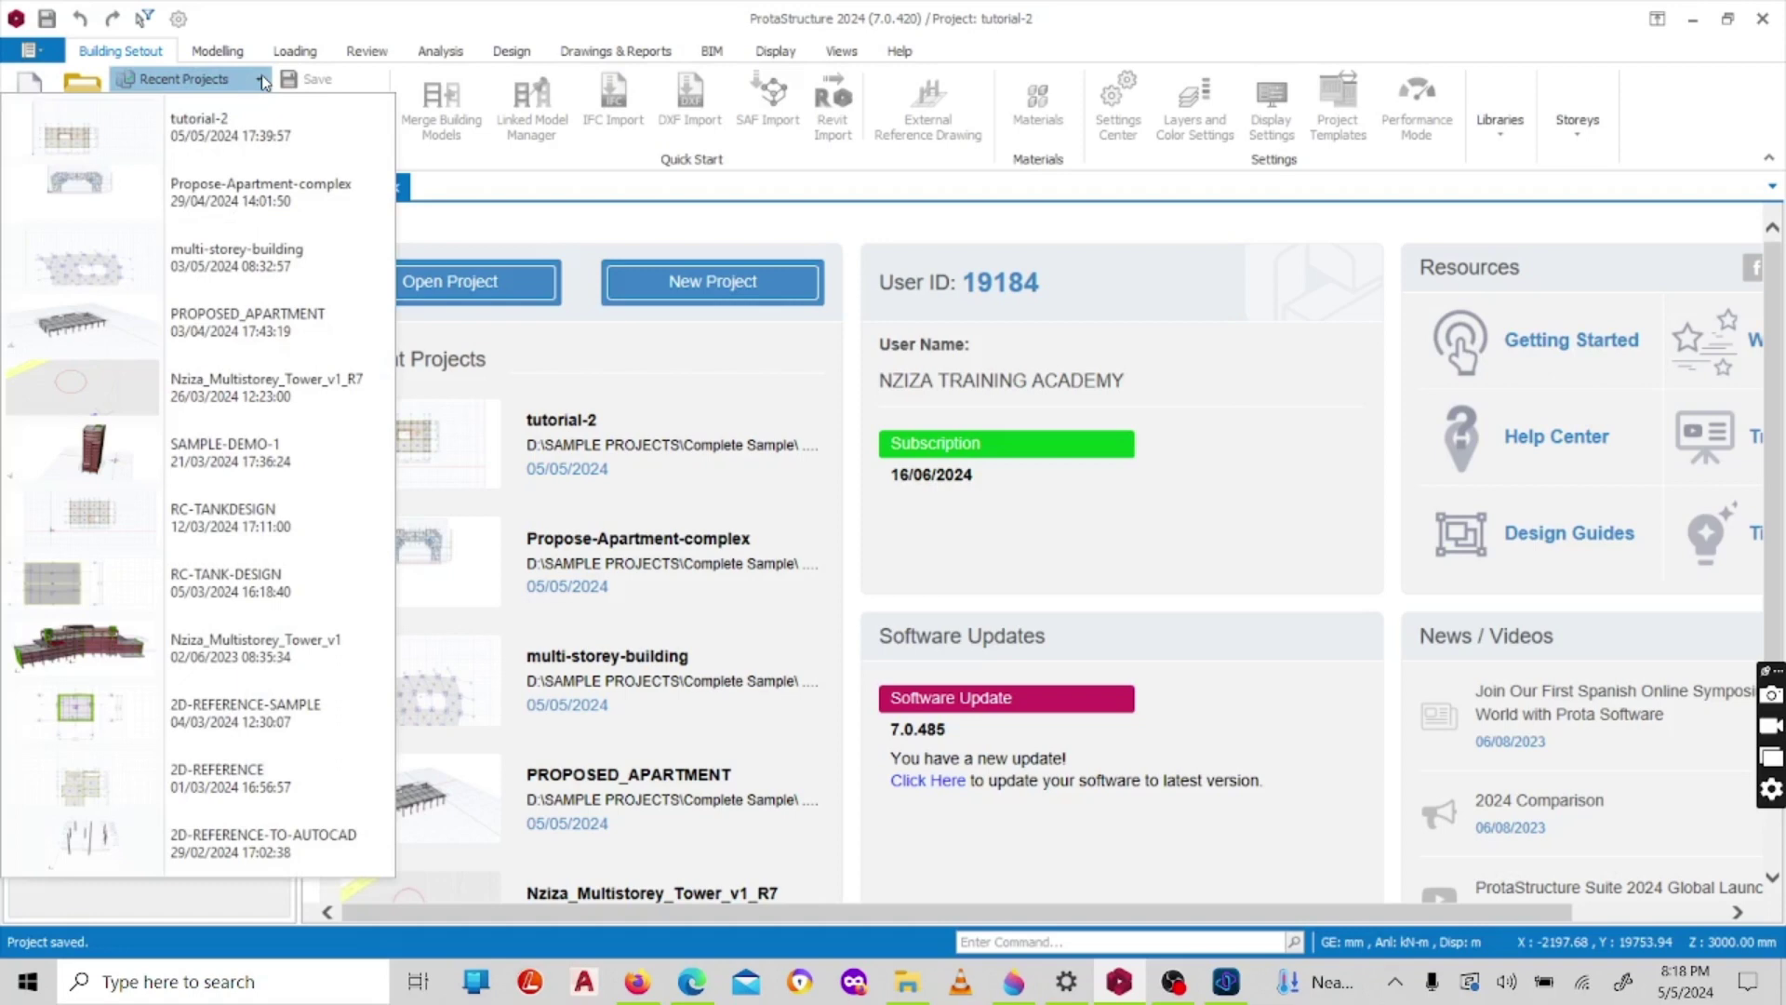
click(262, 78)
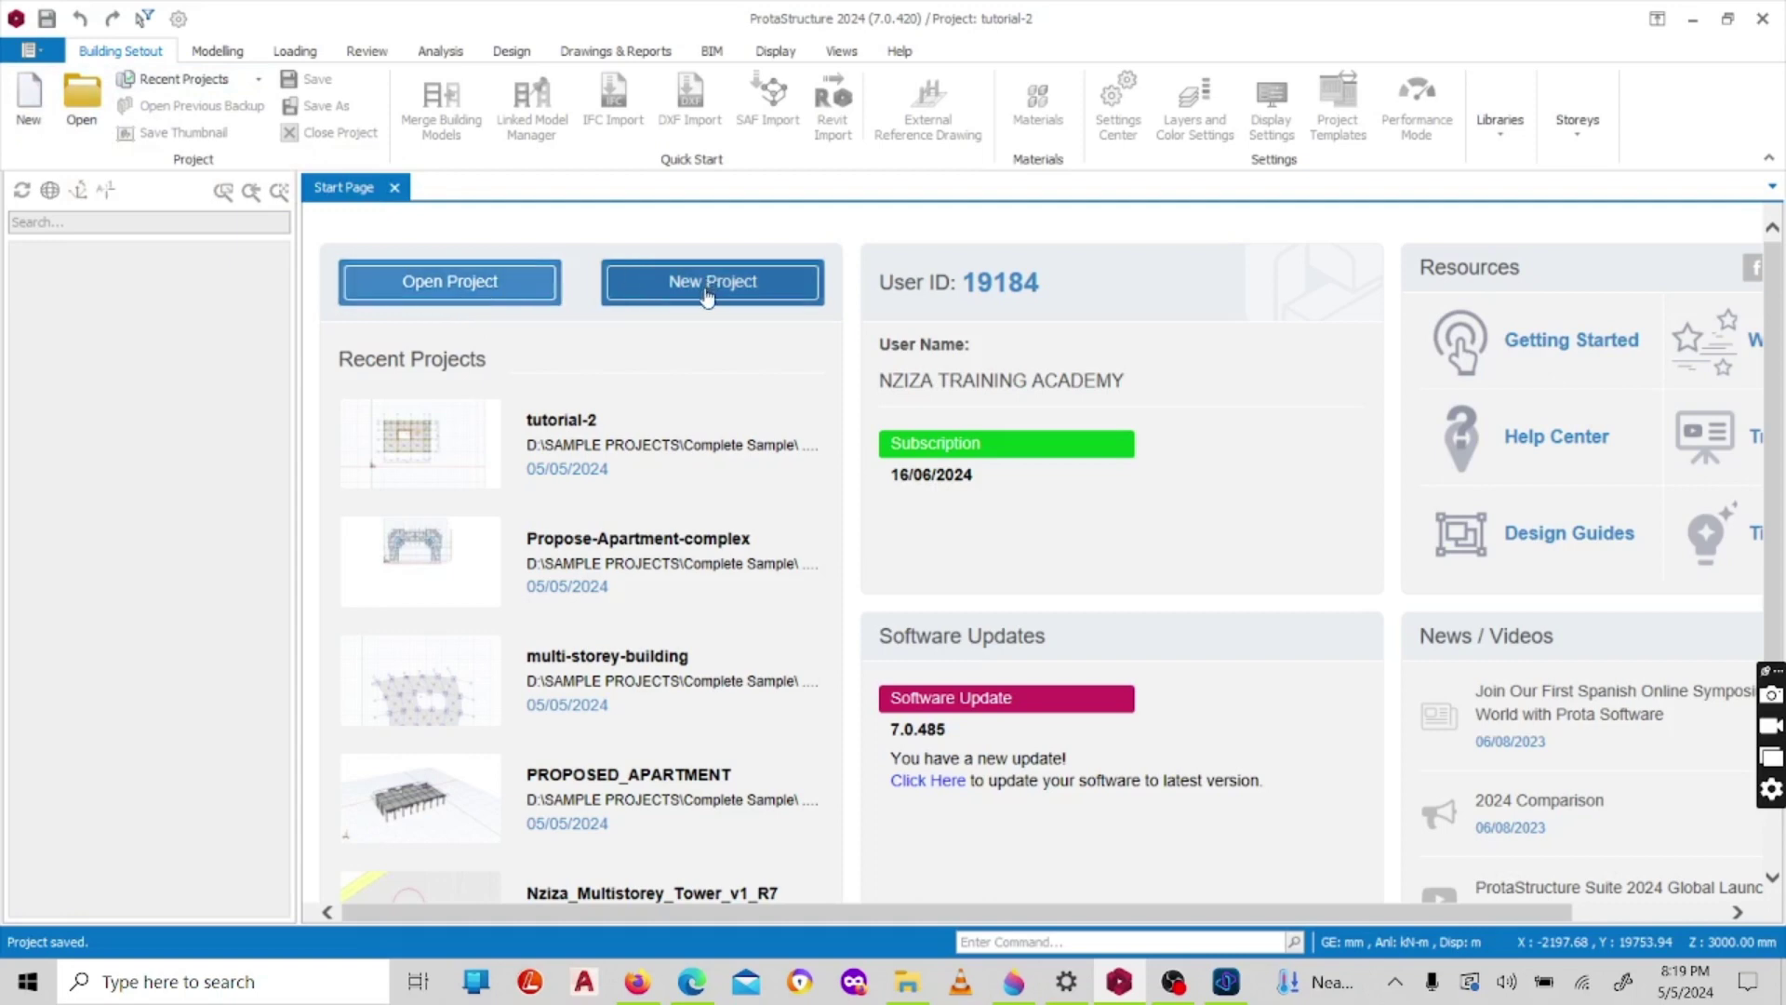
click(212, 54)
click(140, 54)
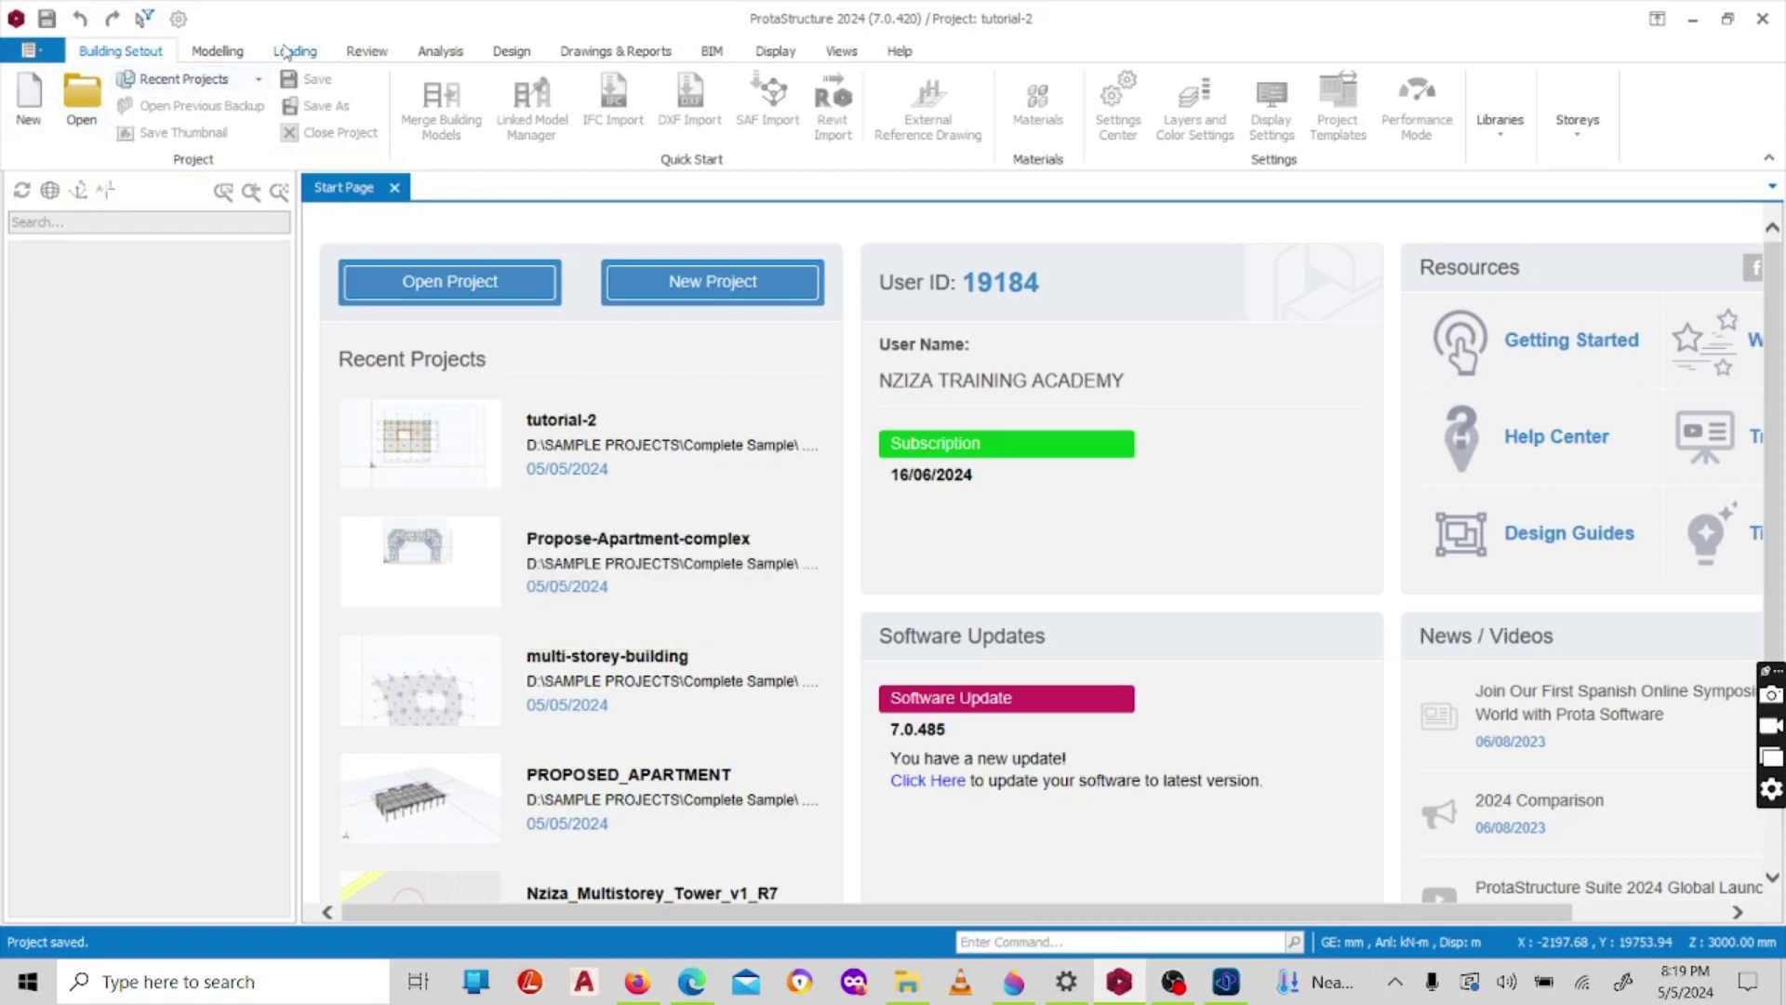
click(218, 52)
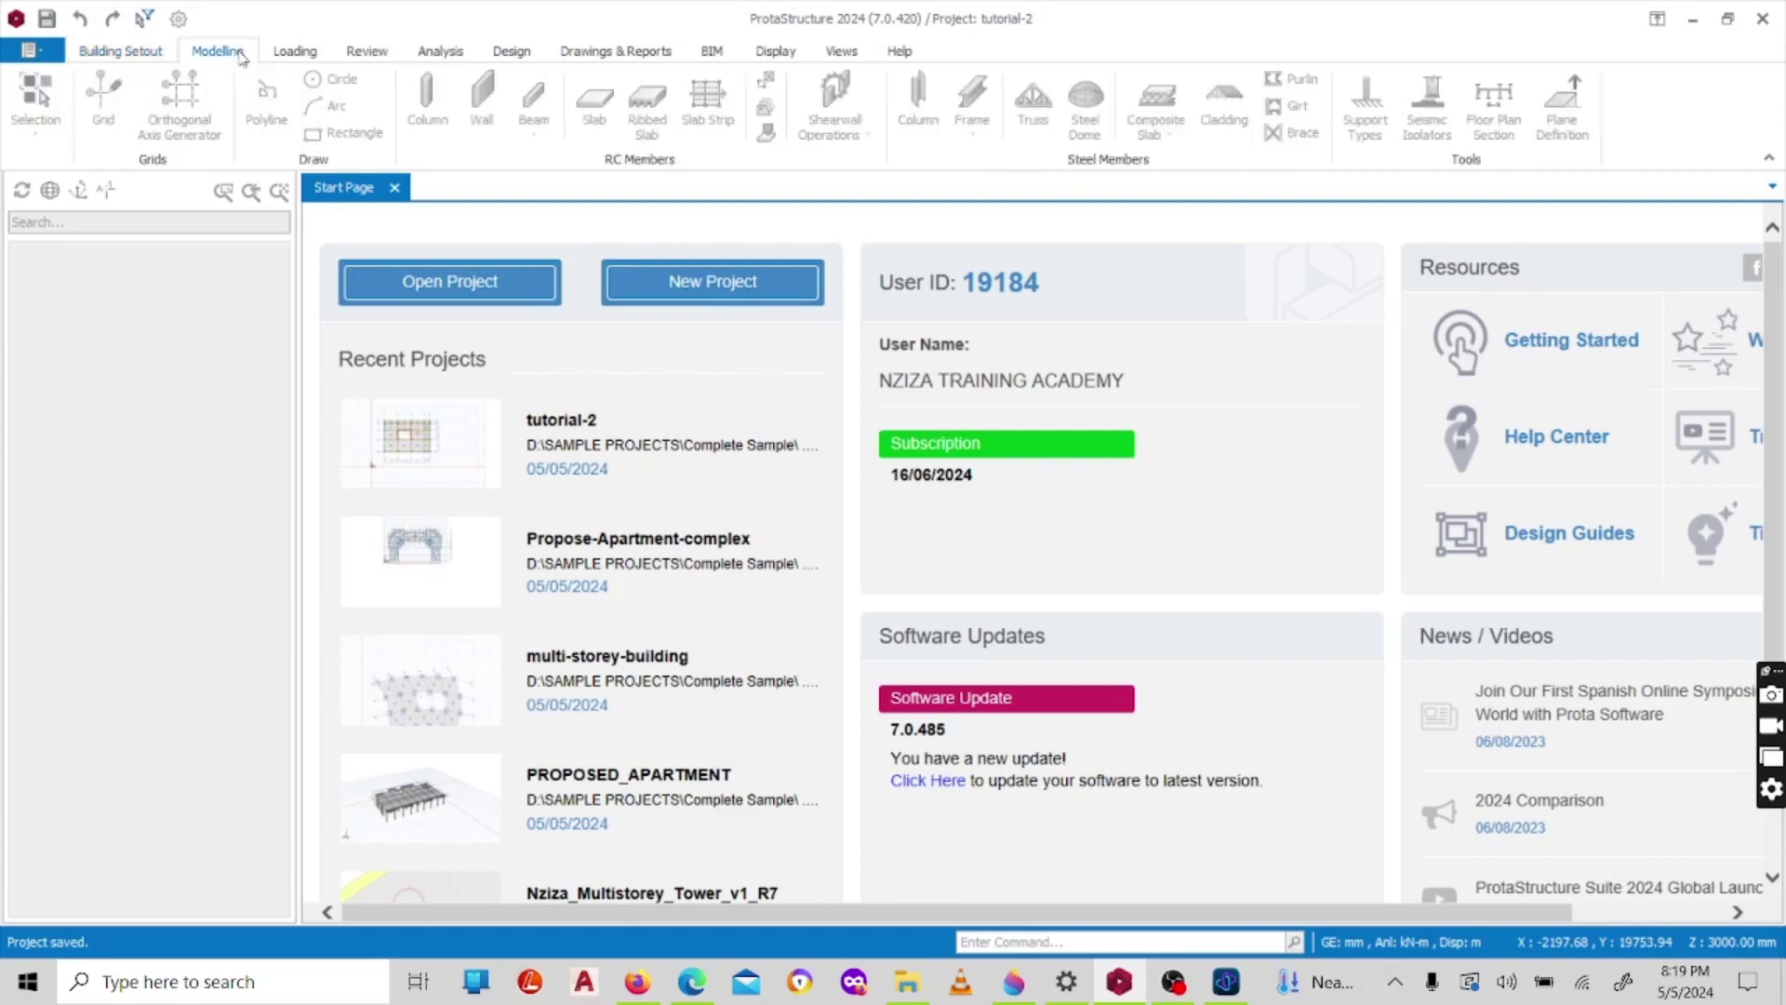
click(138, 58)
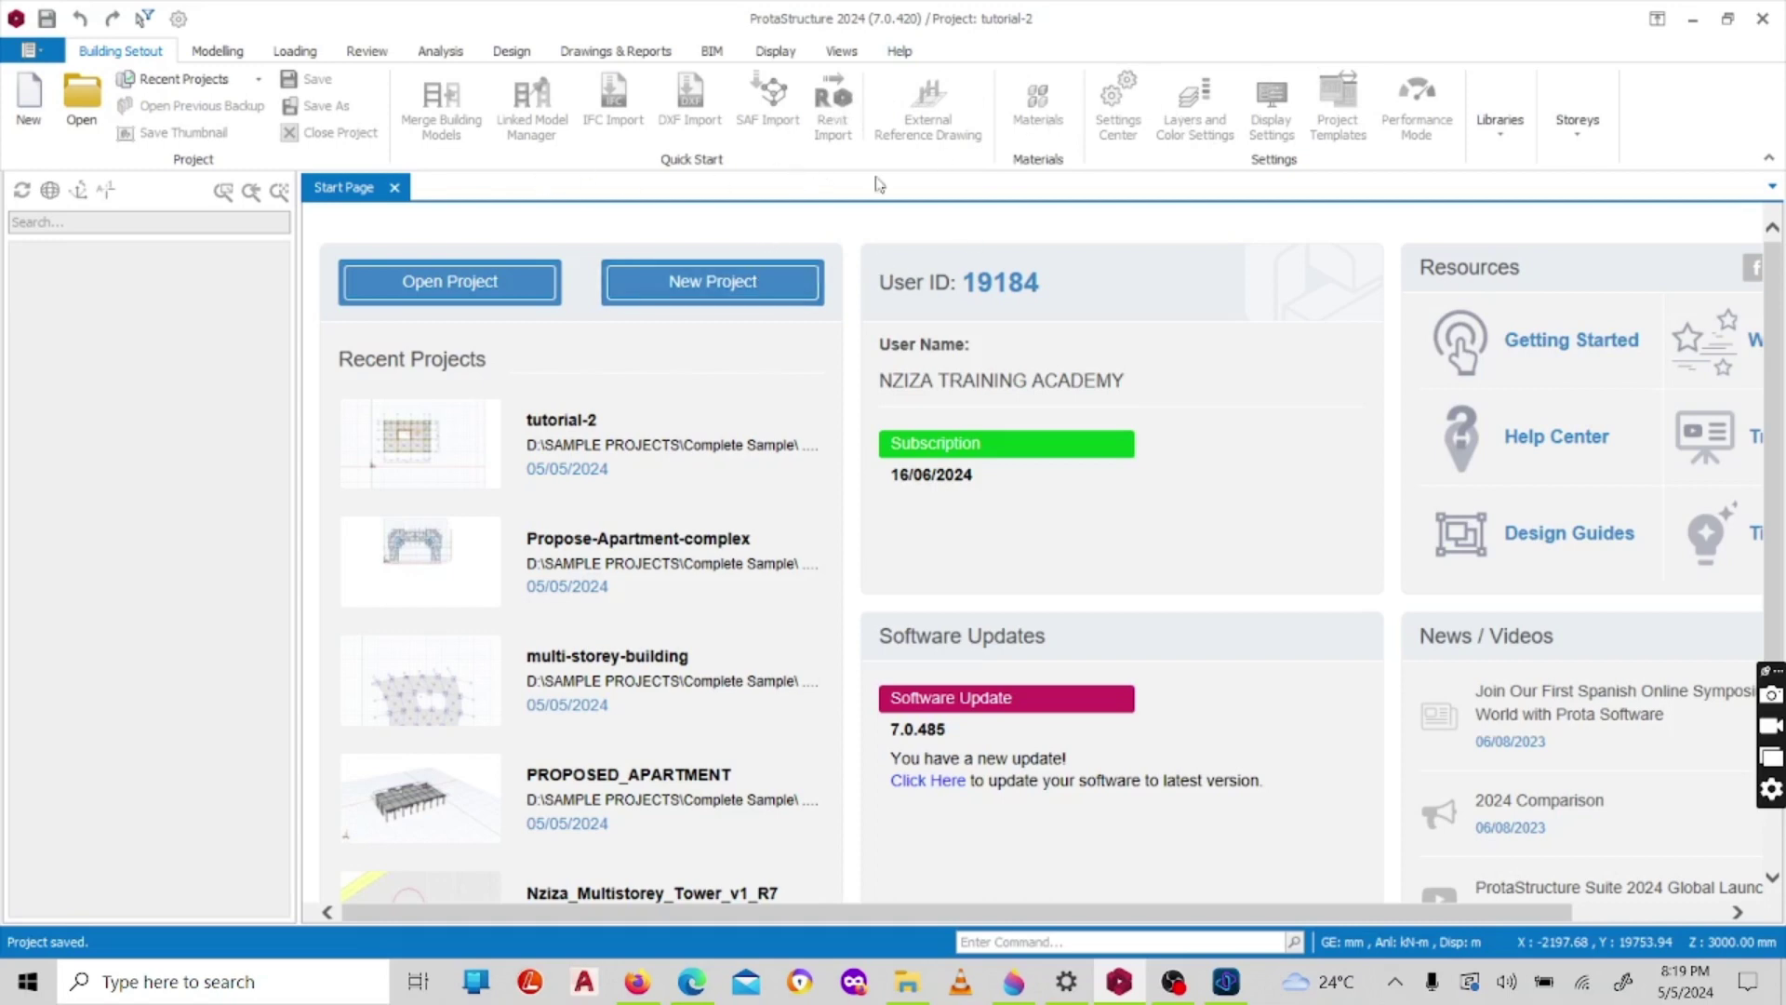
- Start a new project and set its project code to FIRST-TUTORIAL
click(735, 296)
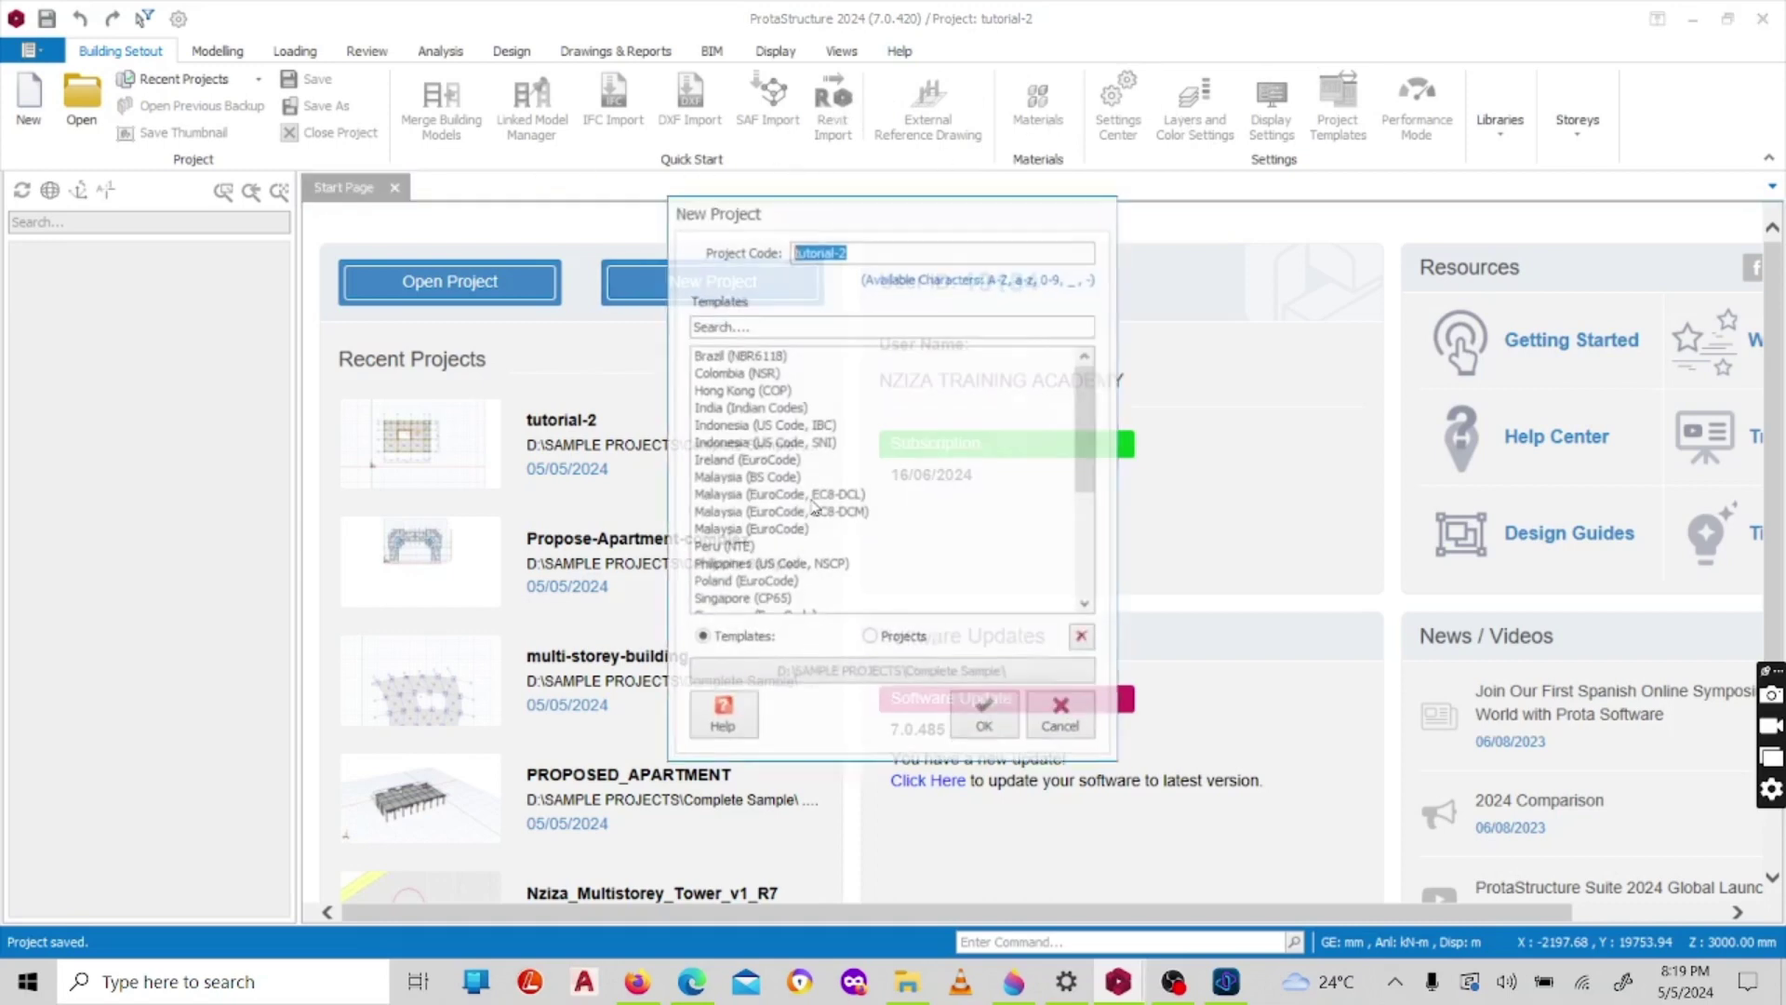
click(859, 250)
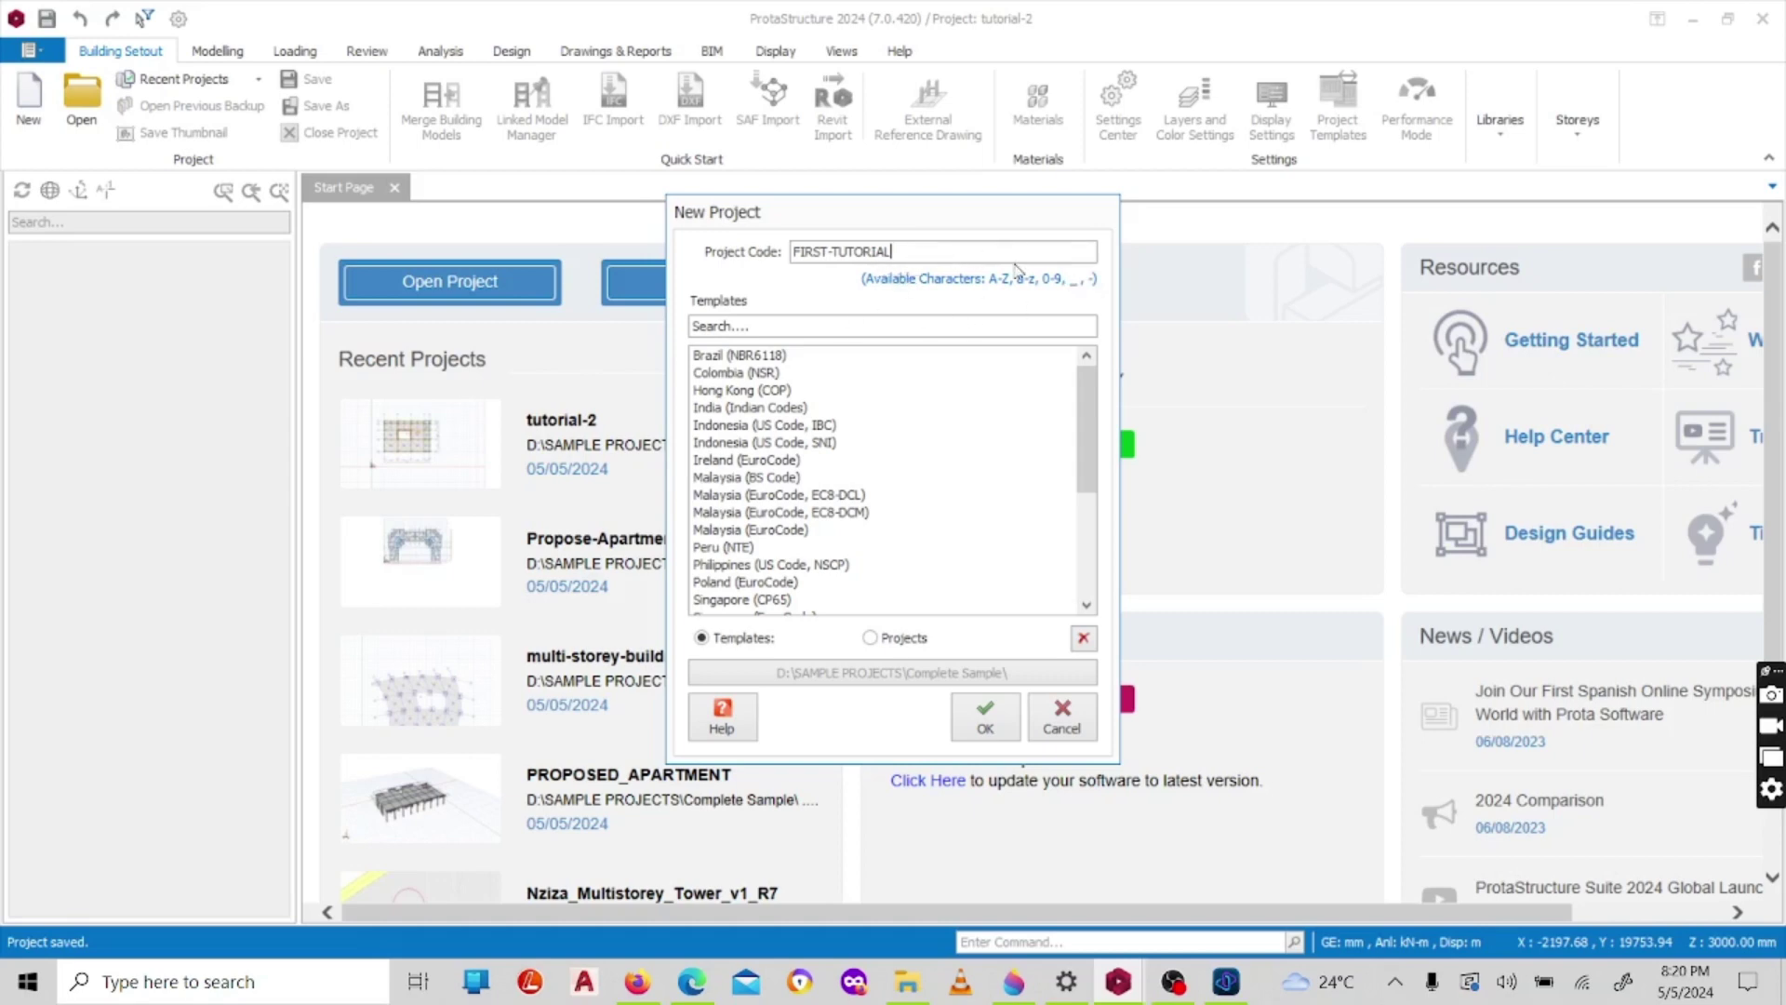
- Look through the country design code templates for the new project and select United Kingdom (BS Code)
click(784, 325)
scroll(874, 423, down, 4)
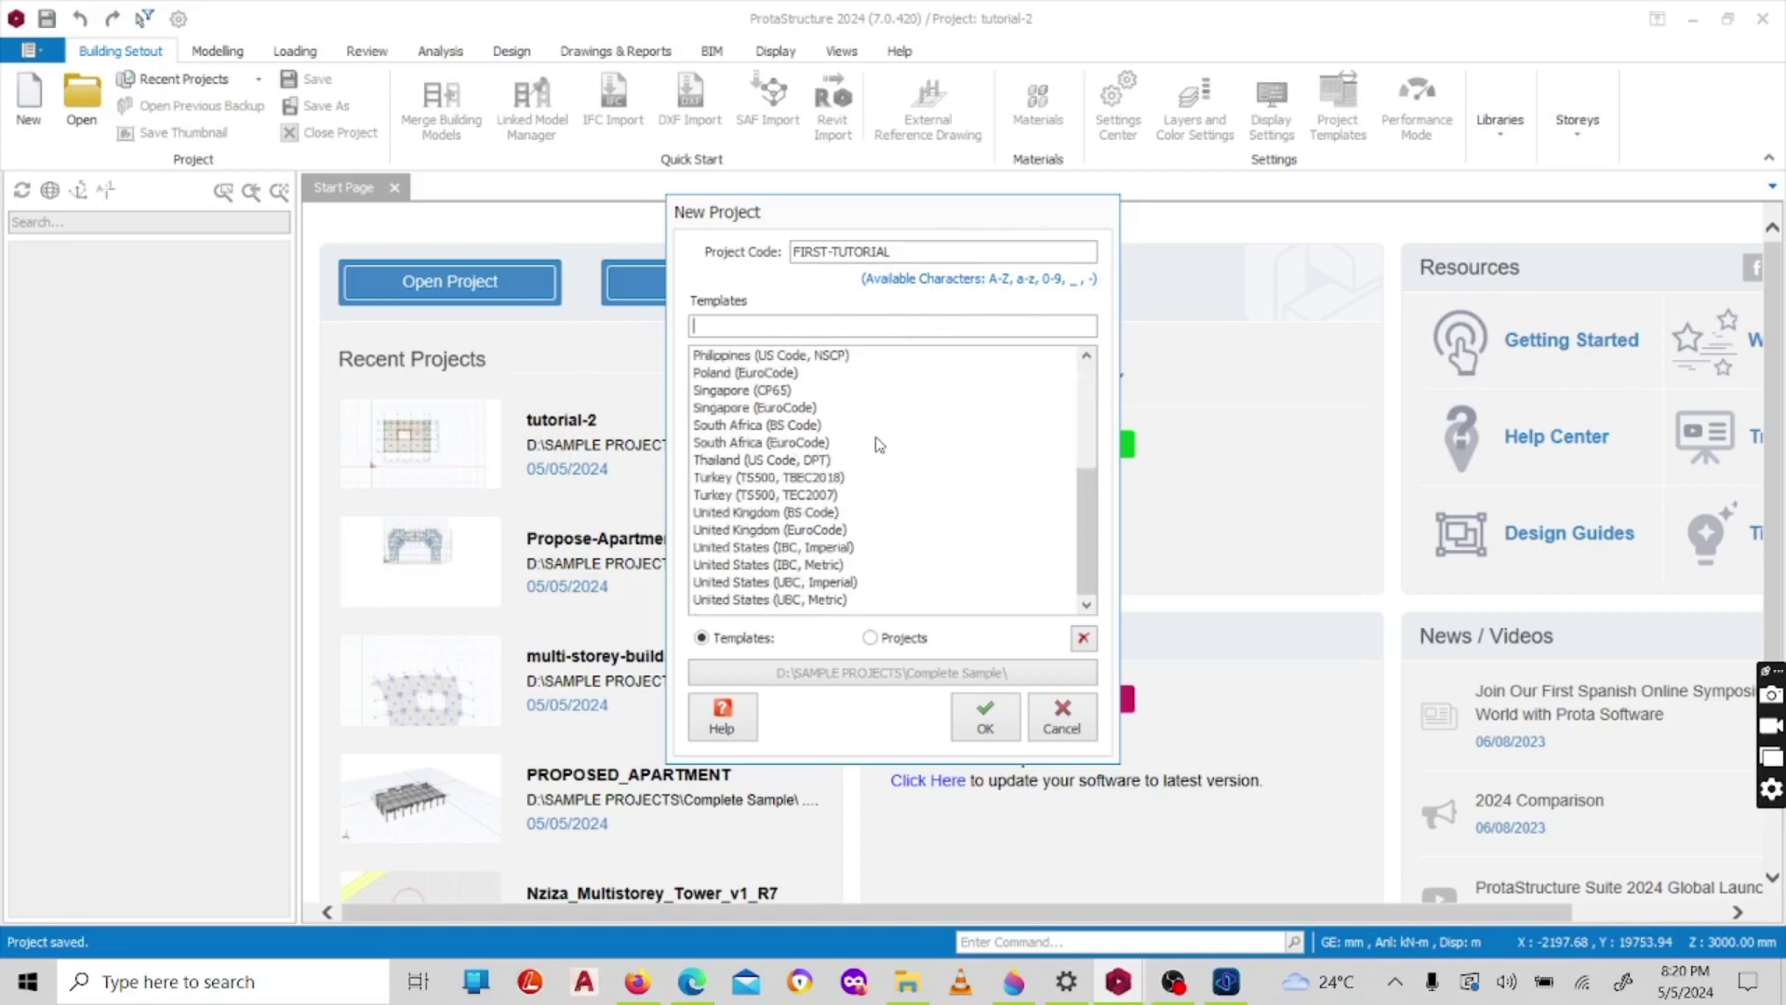
scroll(858, 417, up, 4)
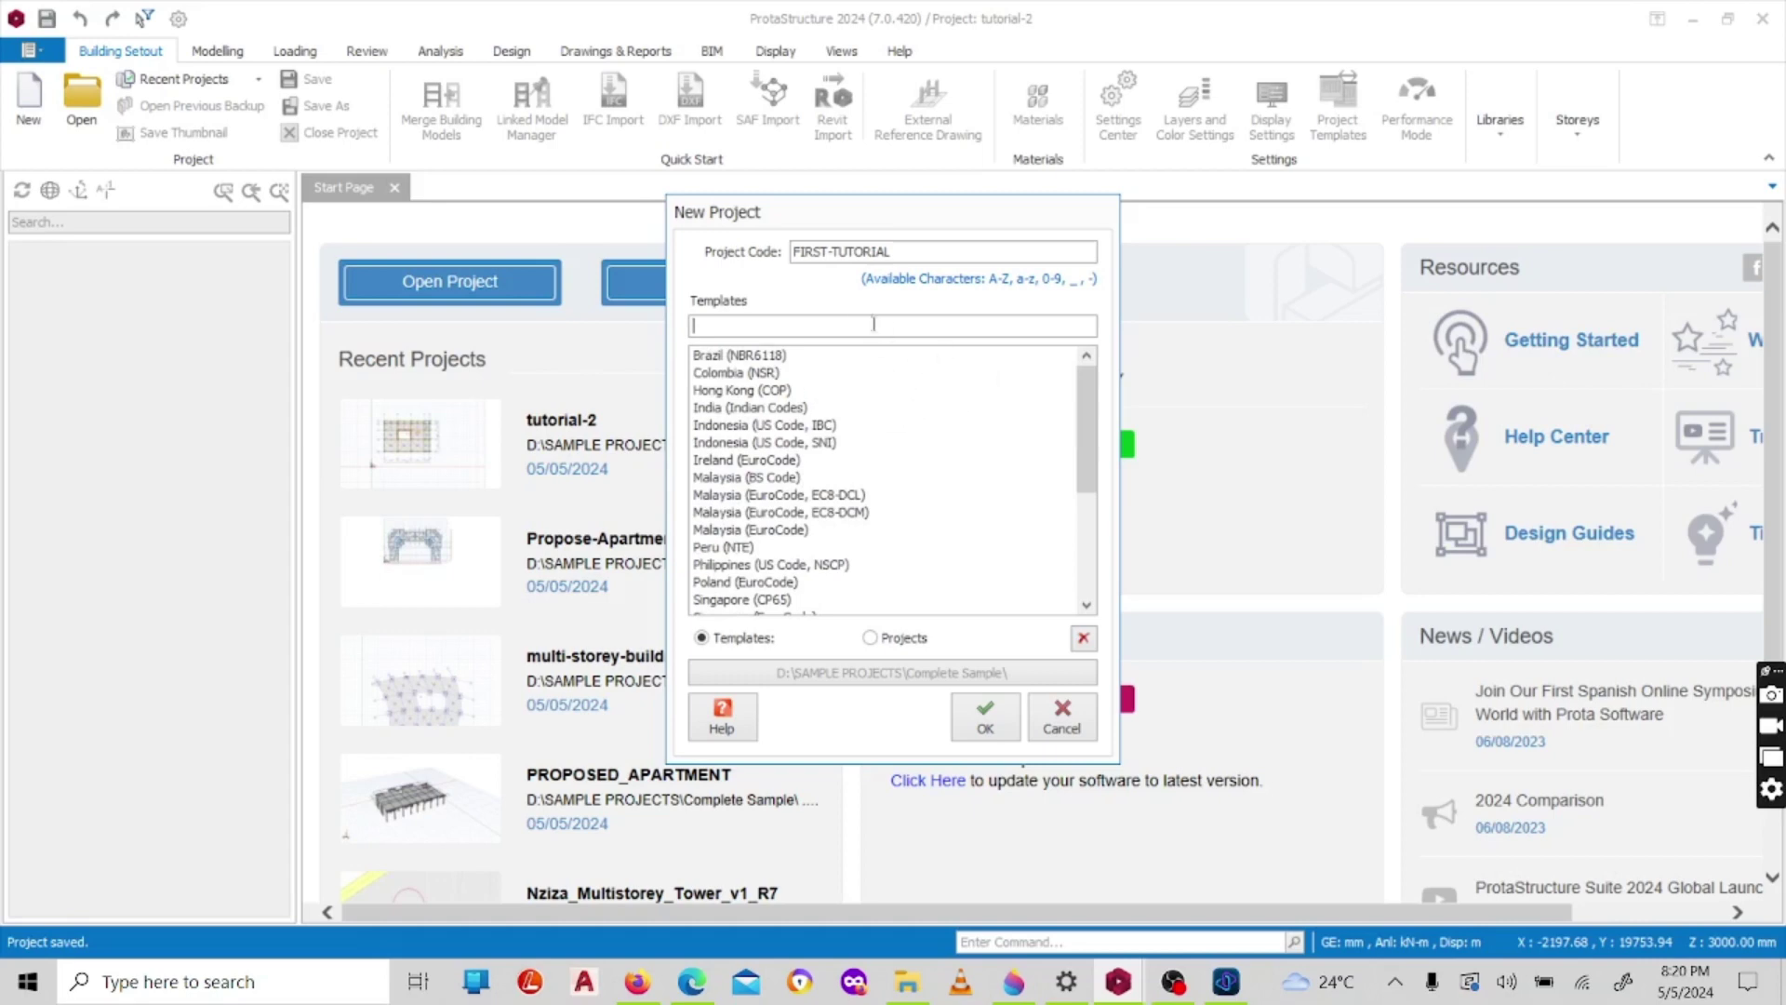
scroll(819, 383, down, 1)
scroll(828, 389, up, 1)
scroll(816, 421, down, 4)
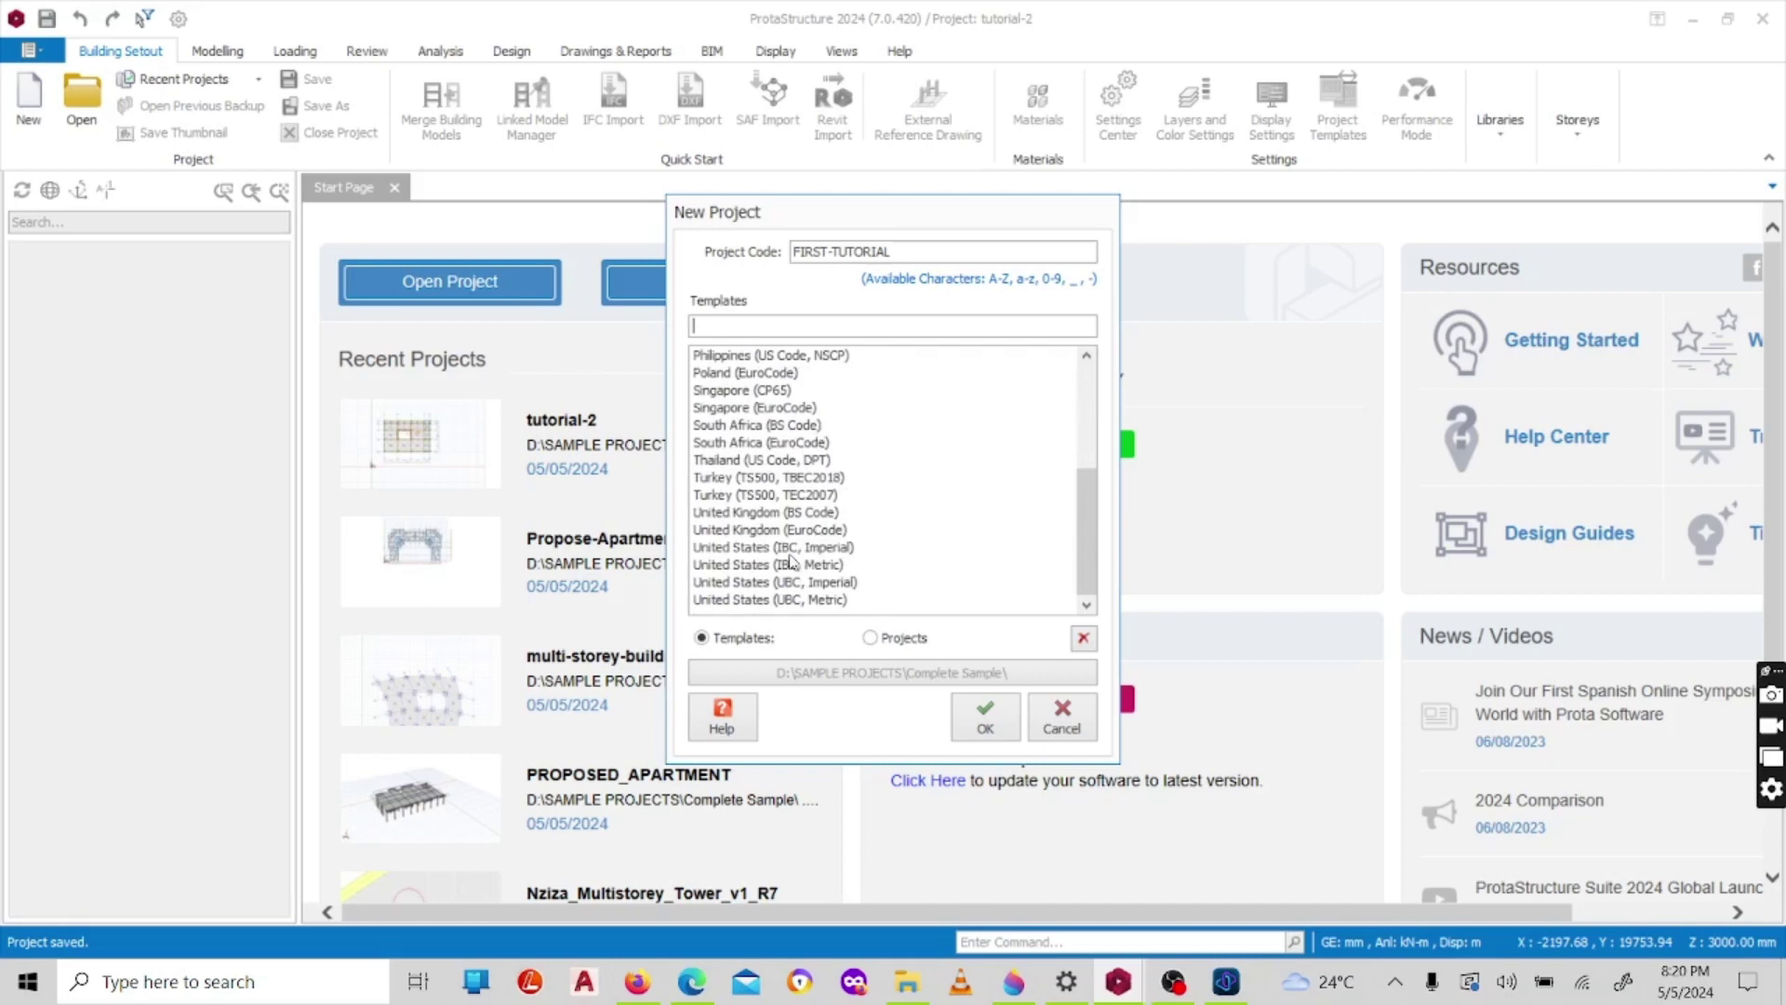
scroll(788, 559, up, 2)
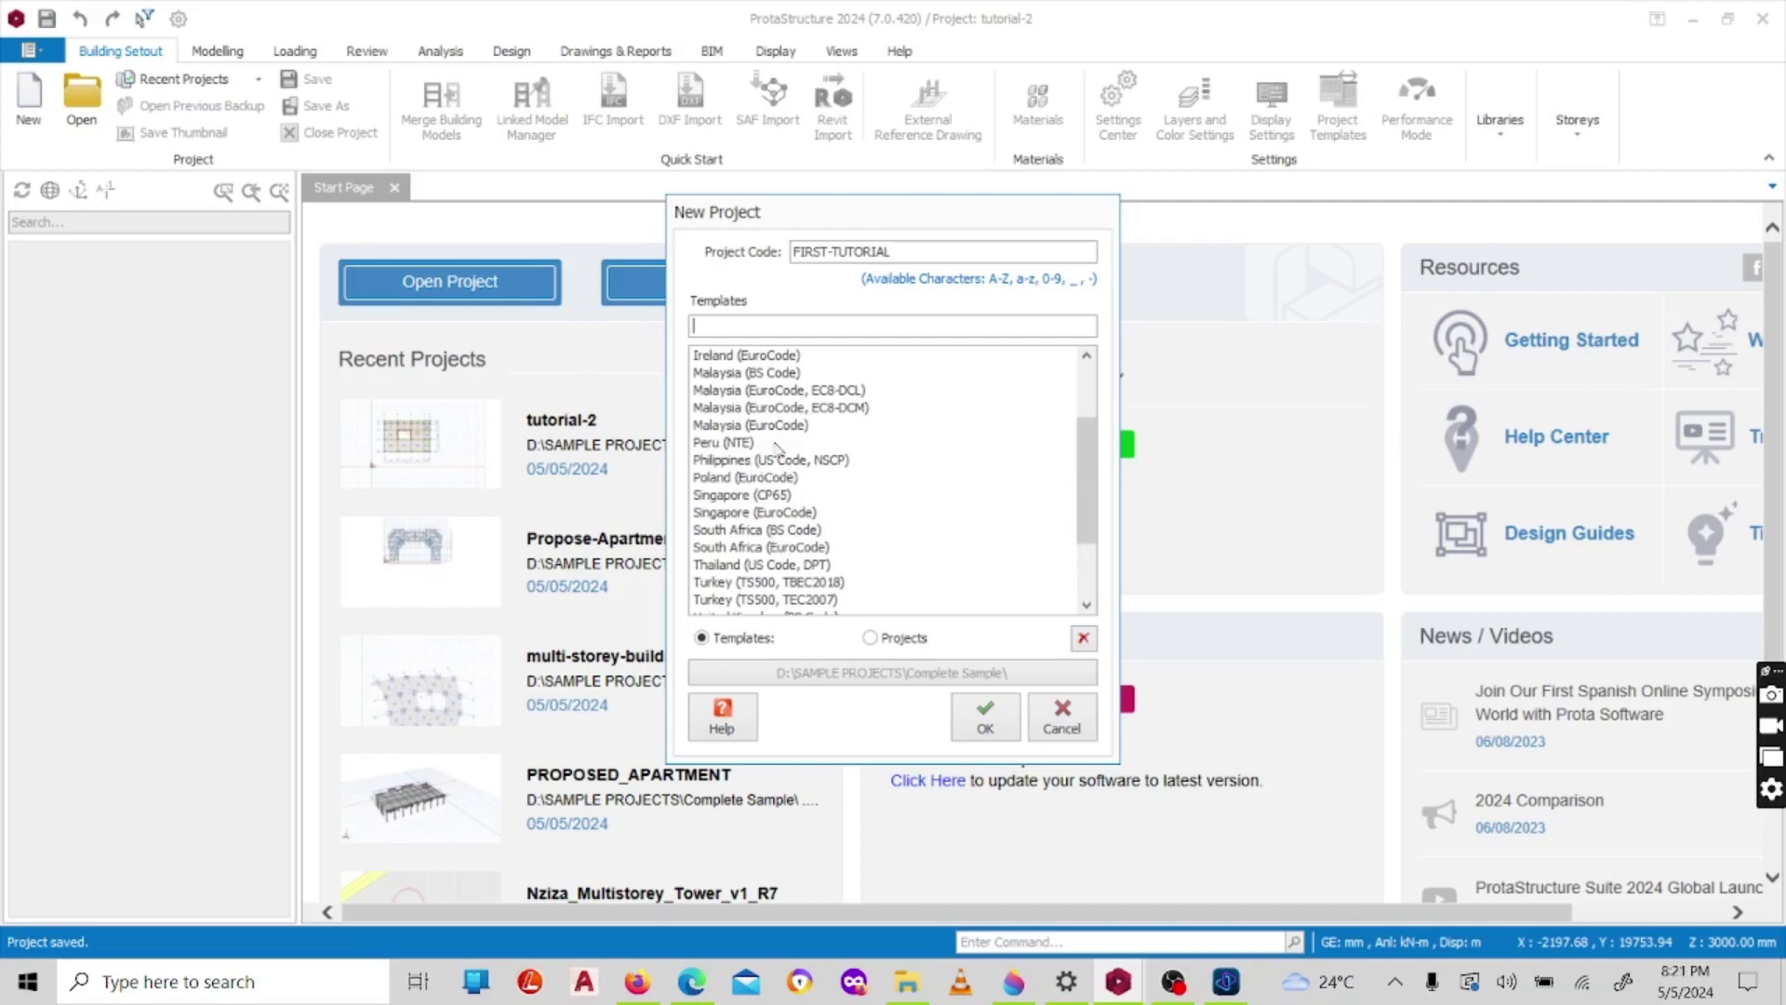
scroll(765, 483, down, 2)
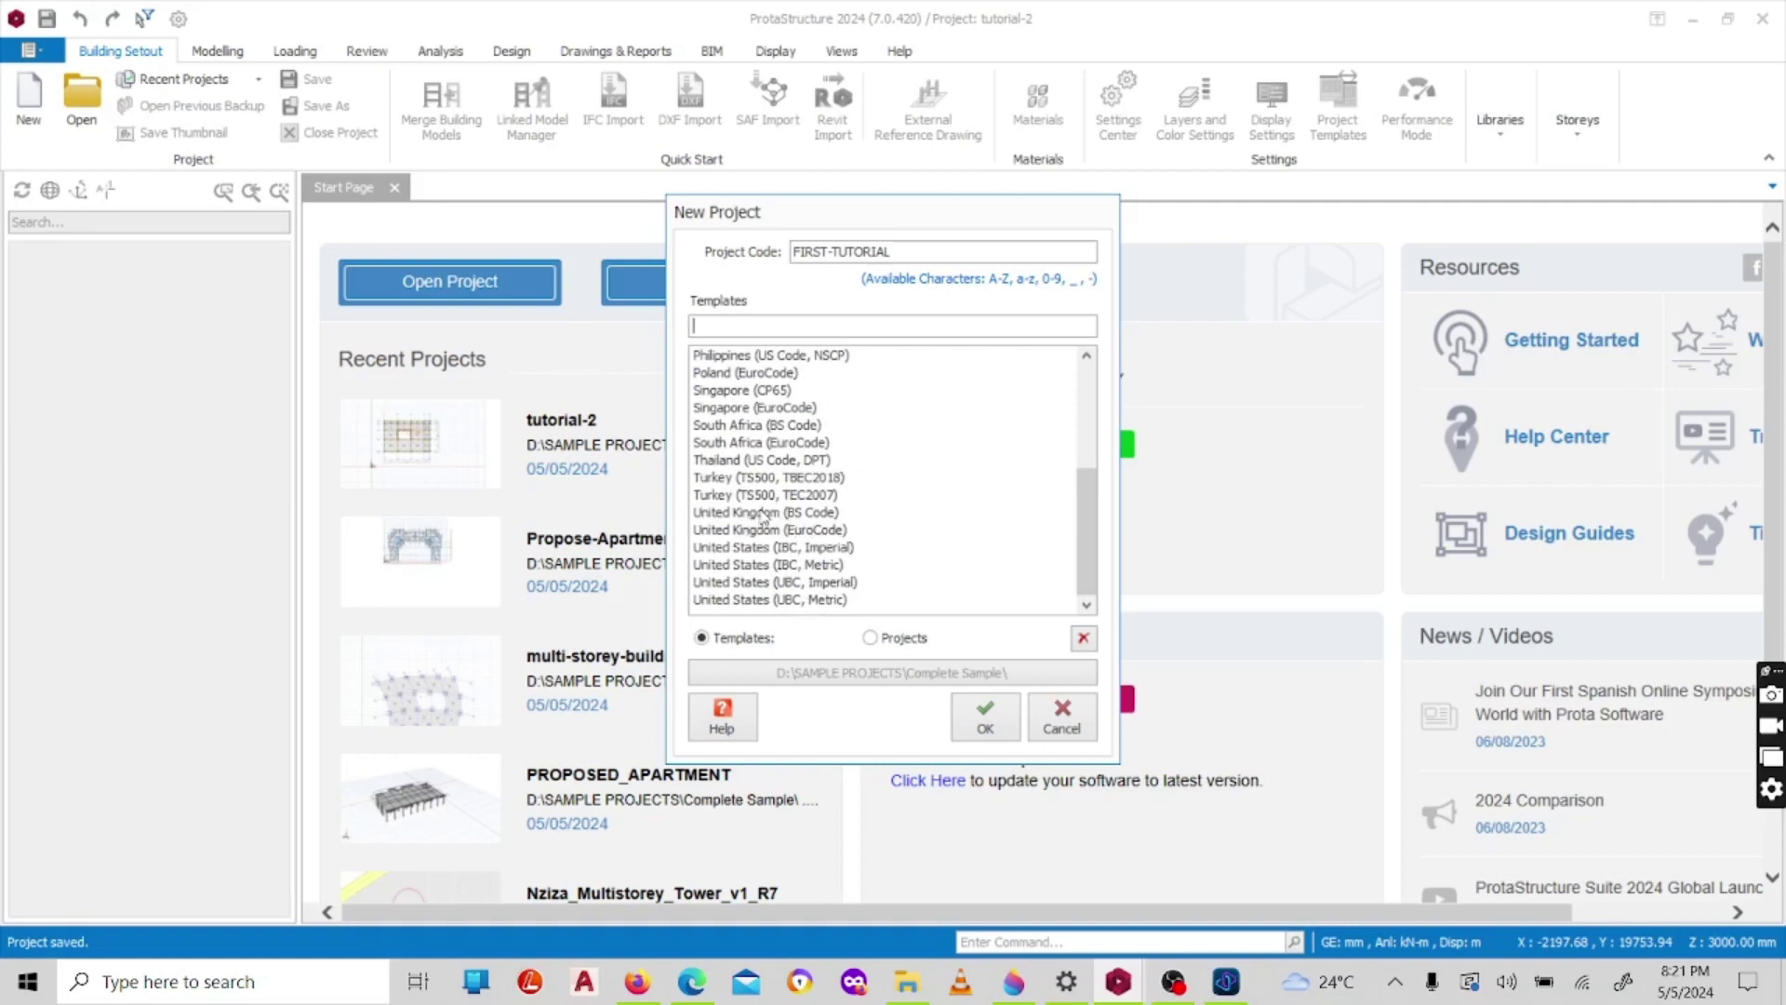
click(764, 512)
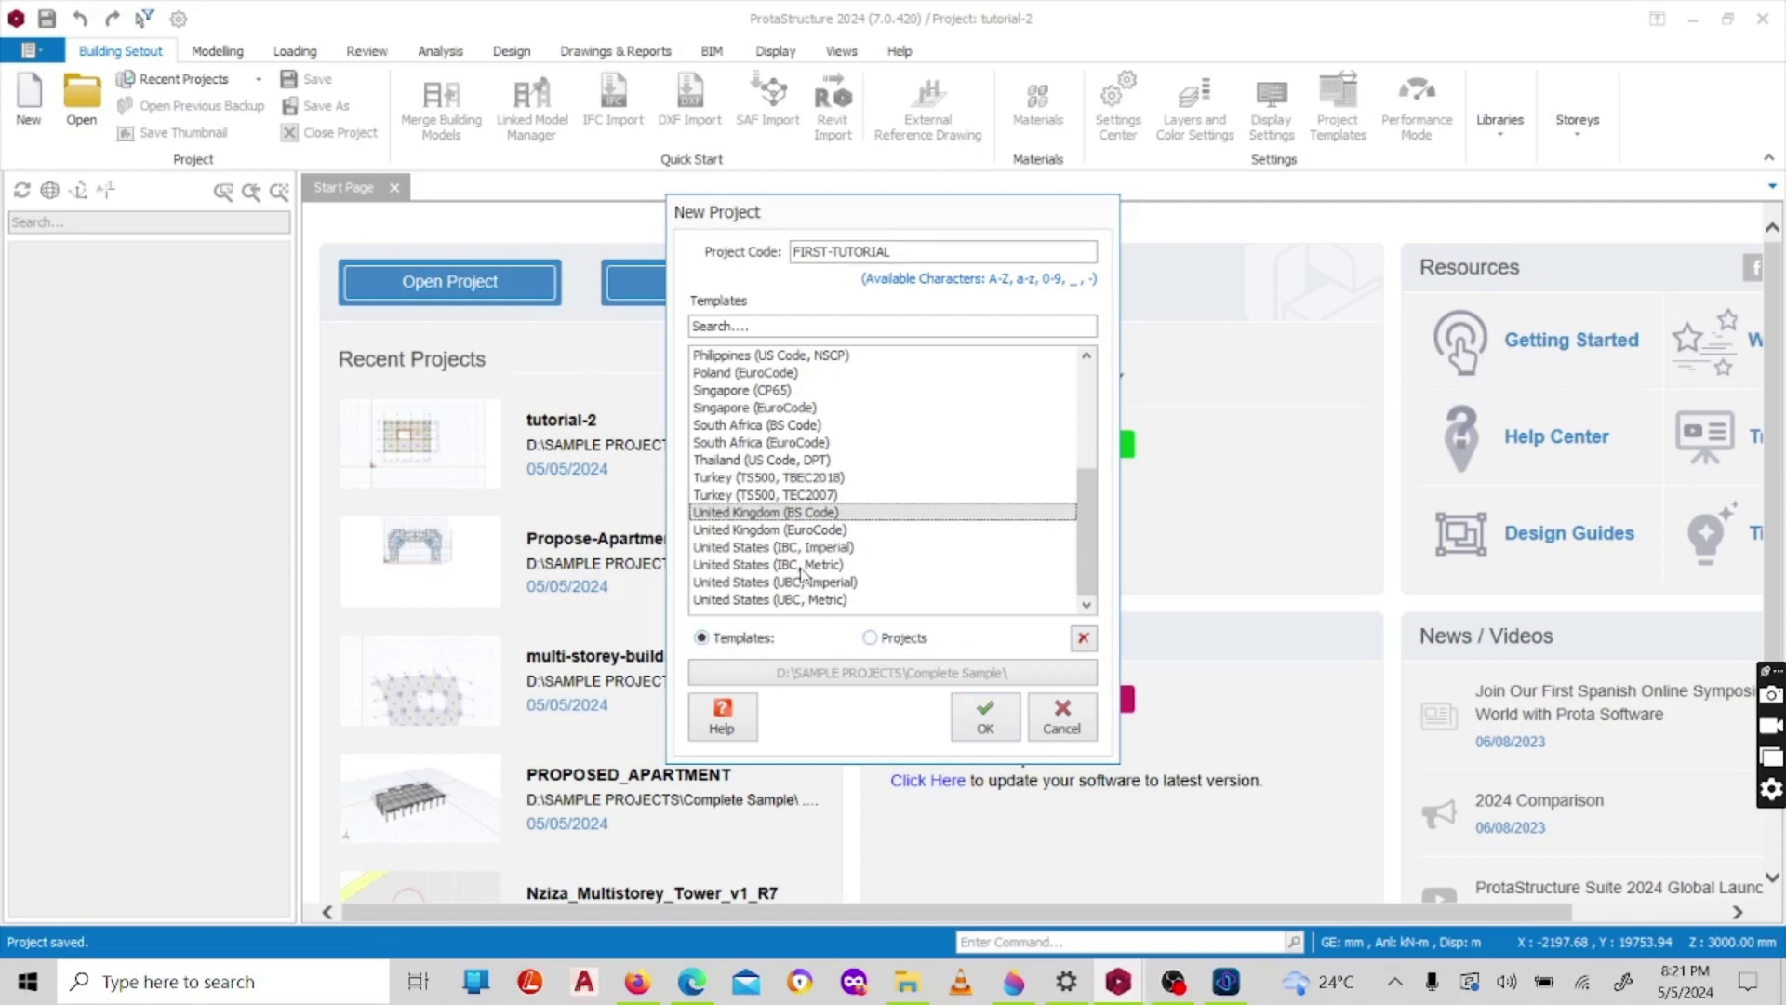
- Check the existing projects offered as a base, and create the new project from the United Kingdom (BS Code) template instead
click(871, 639)
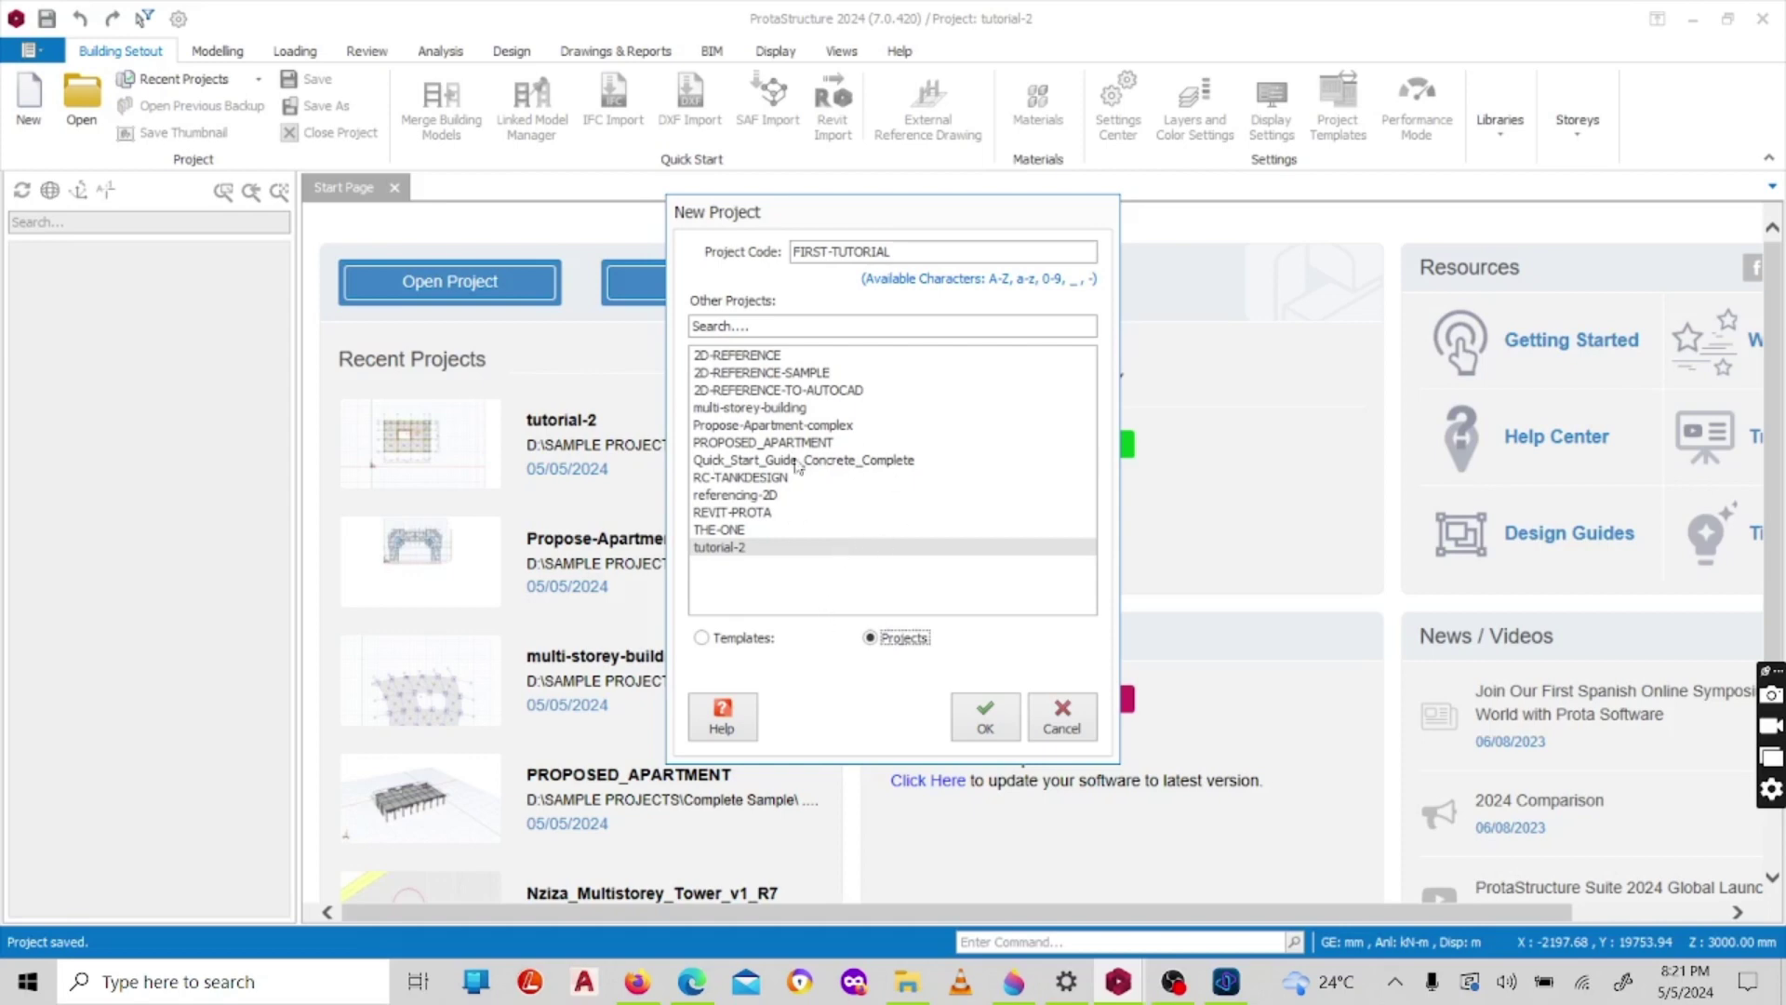
click(702, 638)
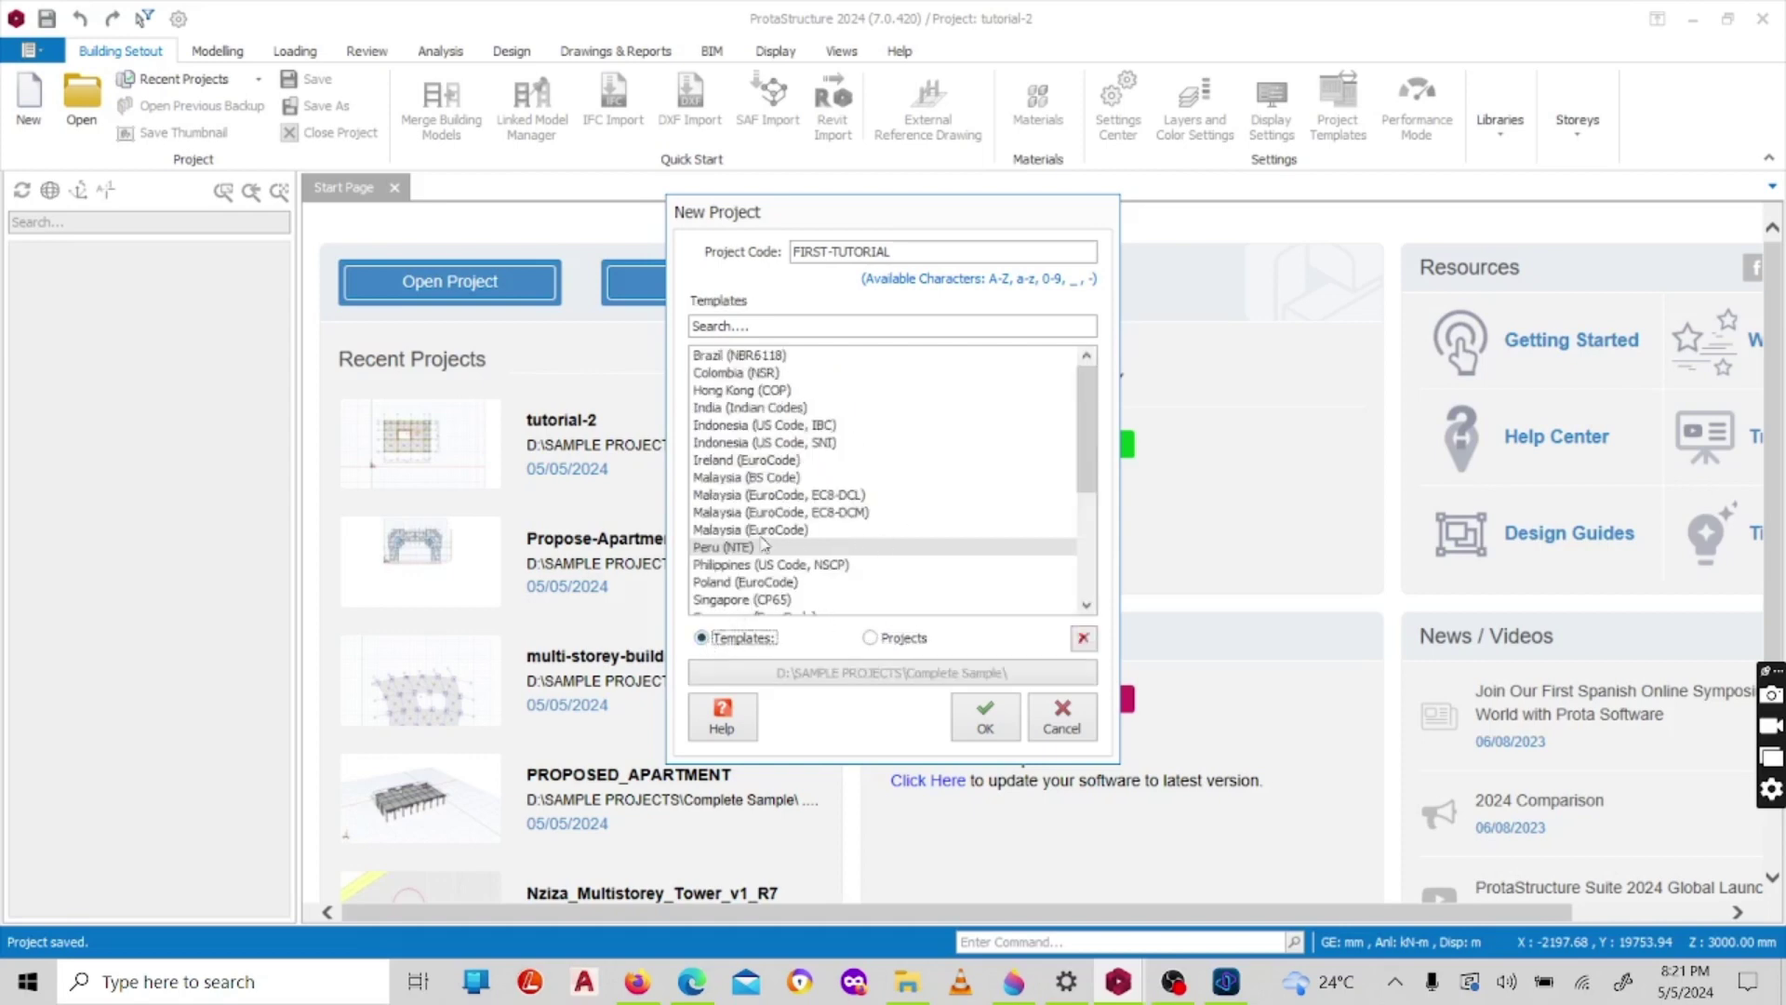
scroll(761, 539, down, 4)
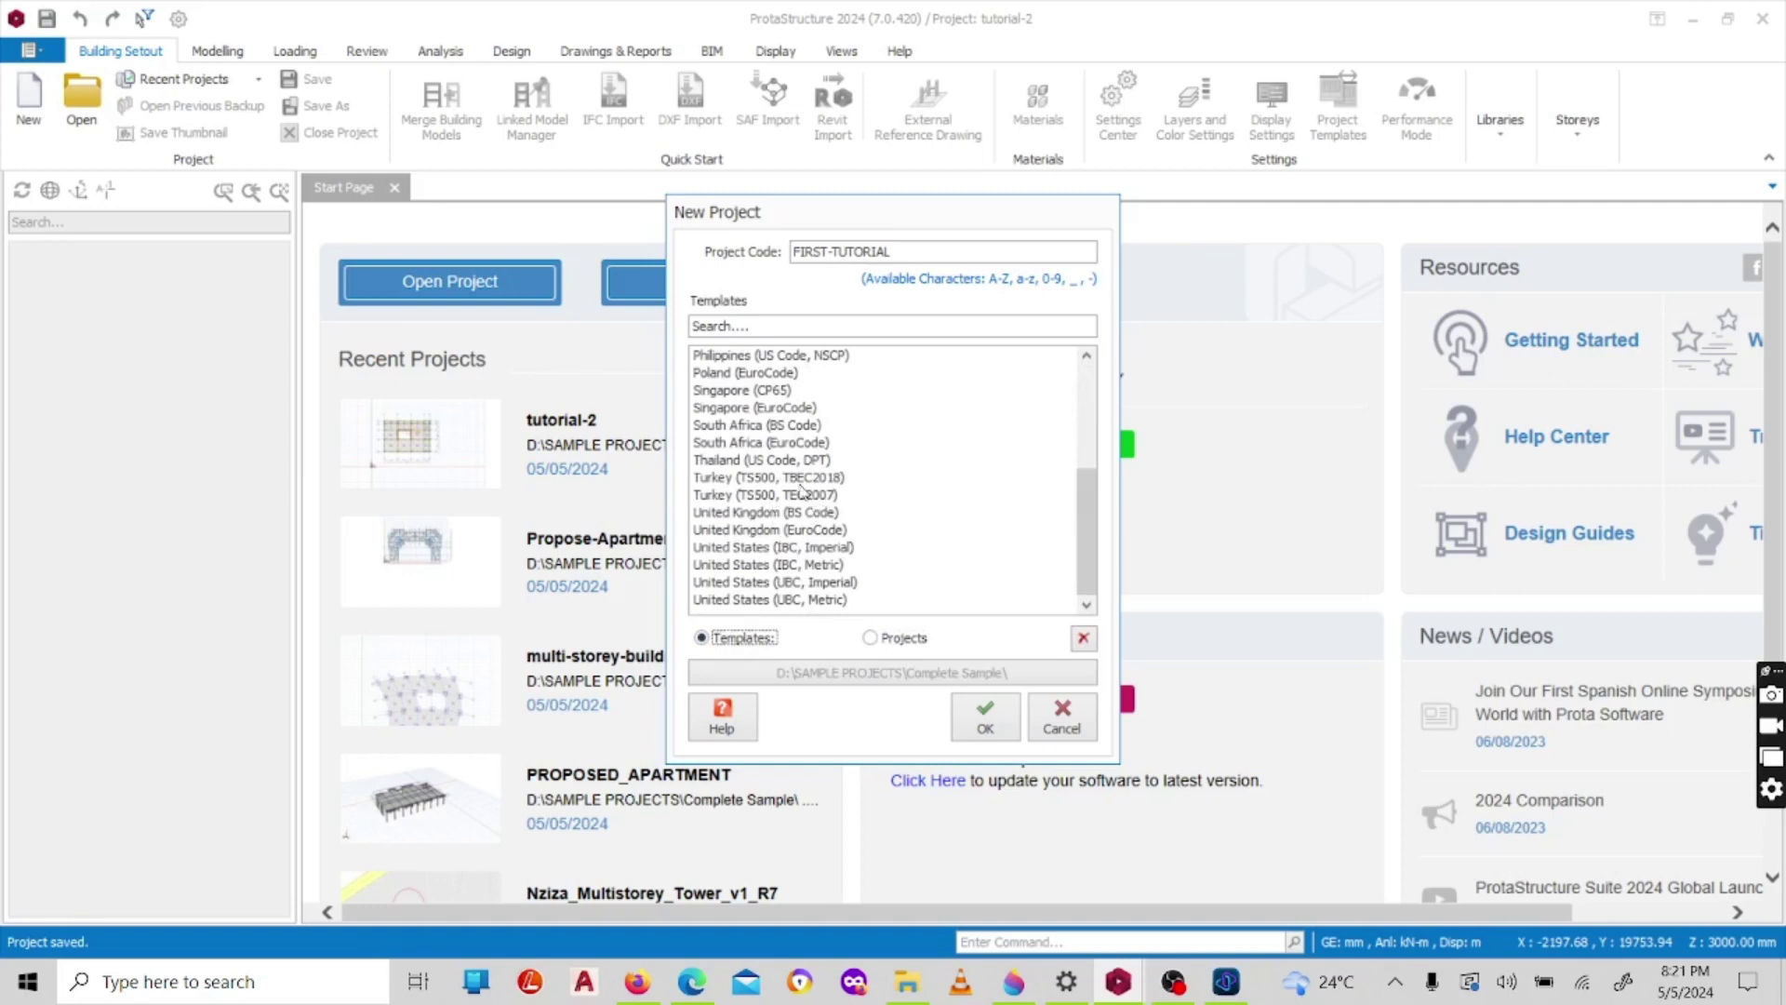
click(751, 529)
click(751, 512)
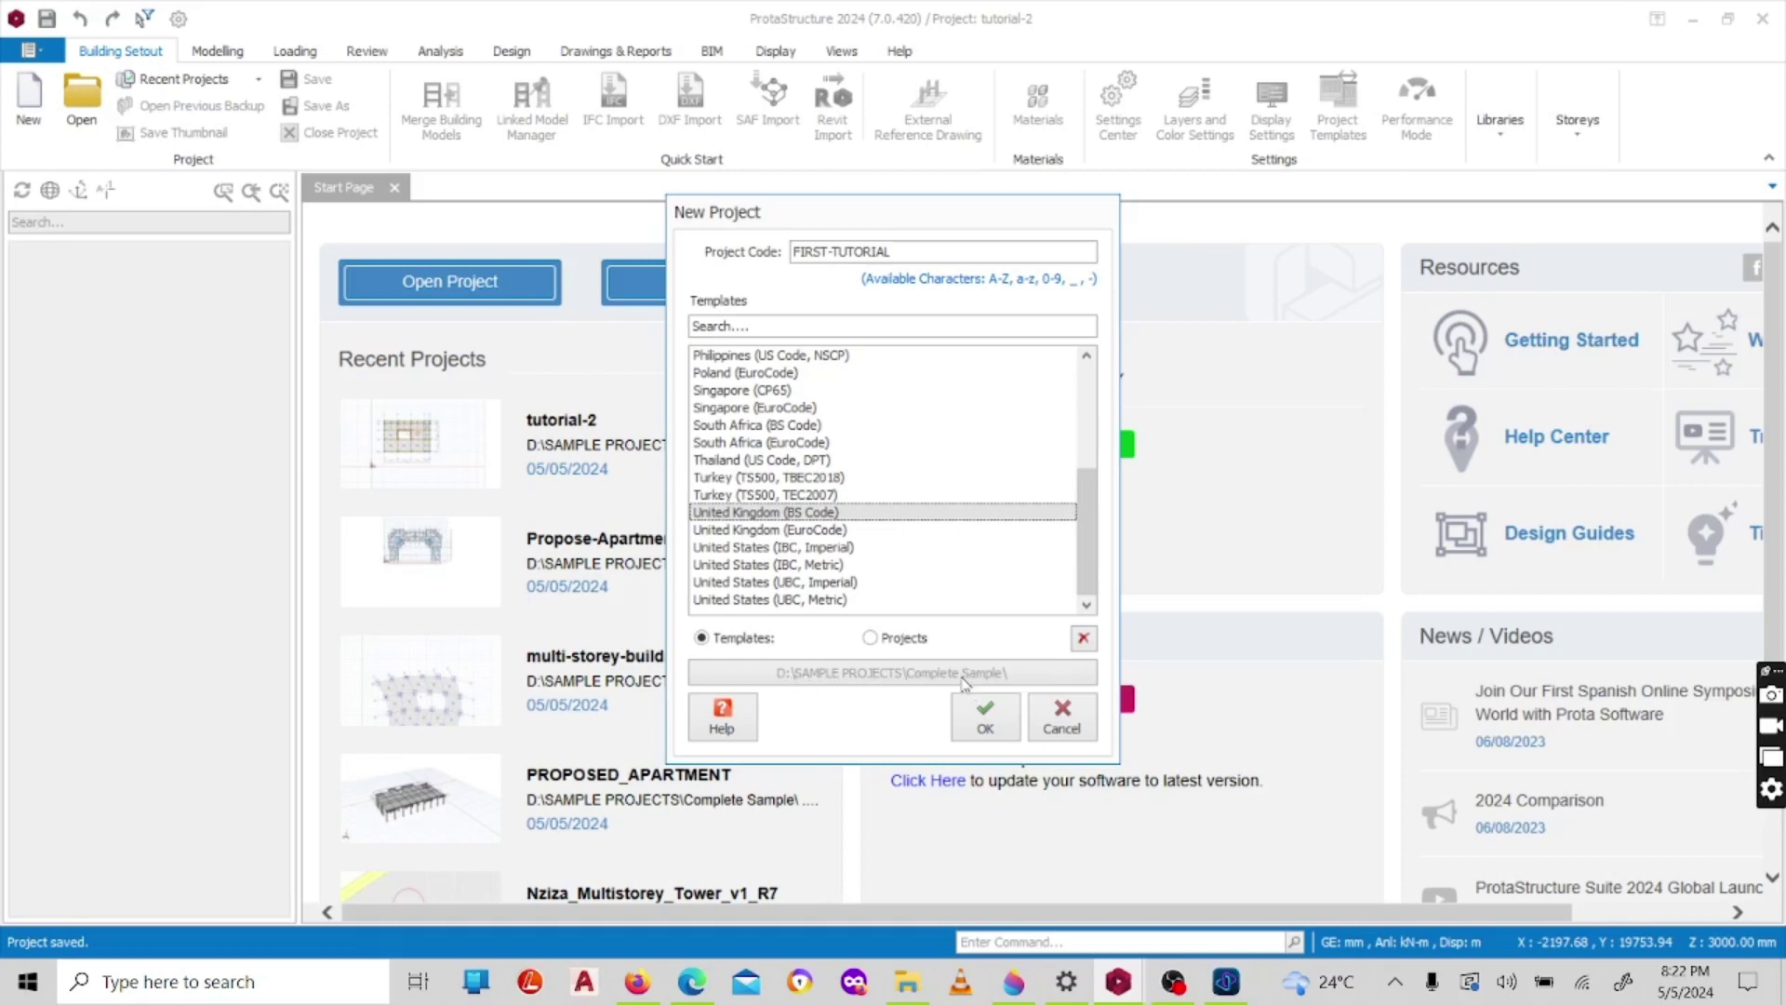
click(985, 732)
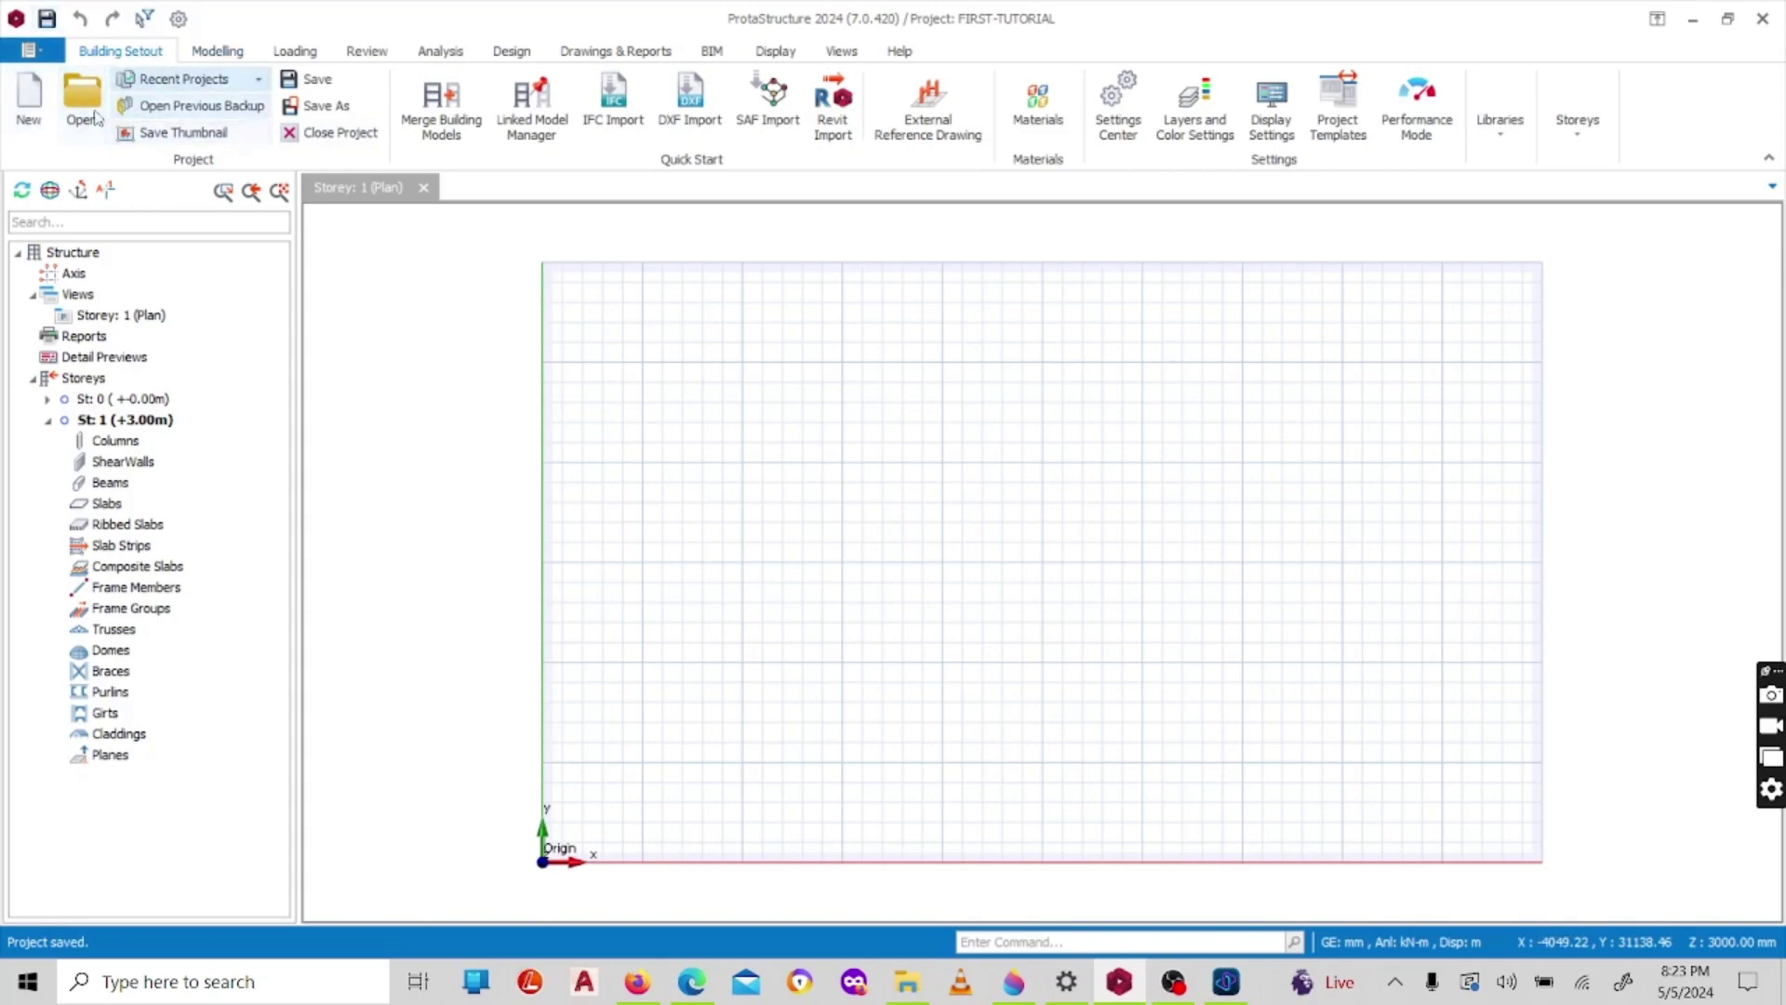
- Examine the commands available for modelling members, defining loads and reviewing the model, including Slab Additional Loads
click(216, 52)
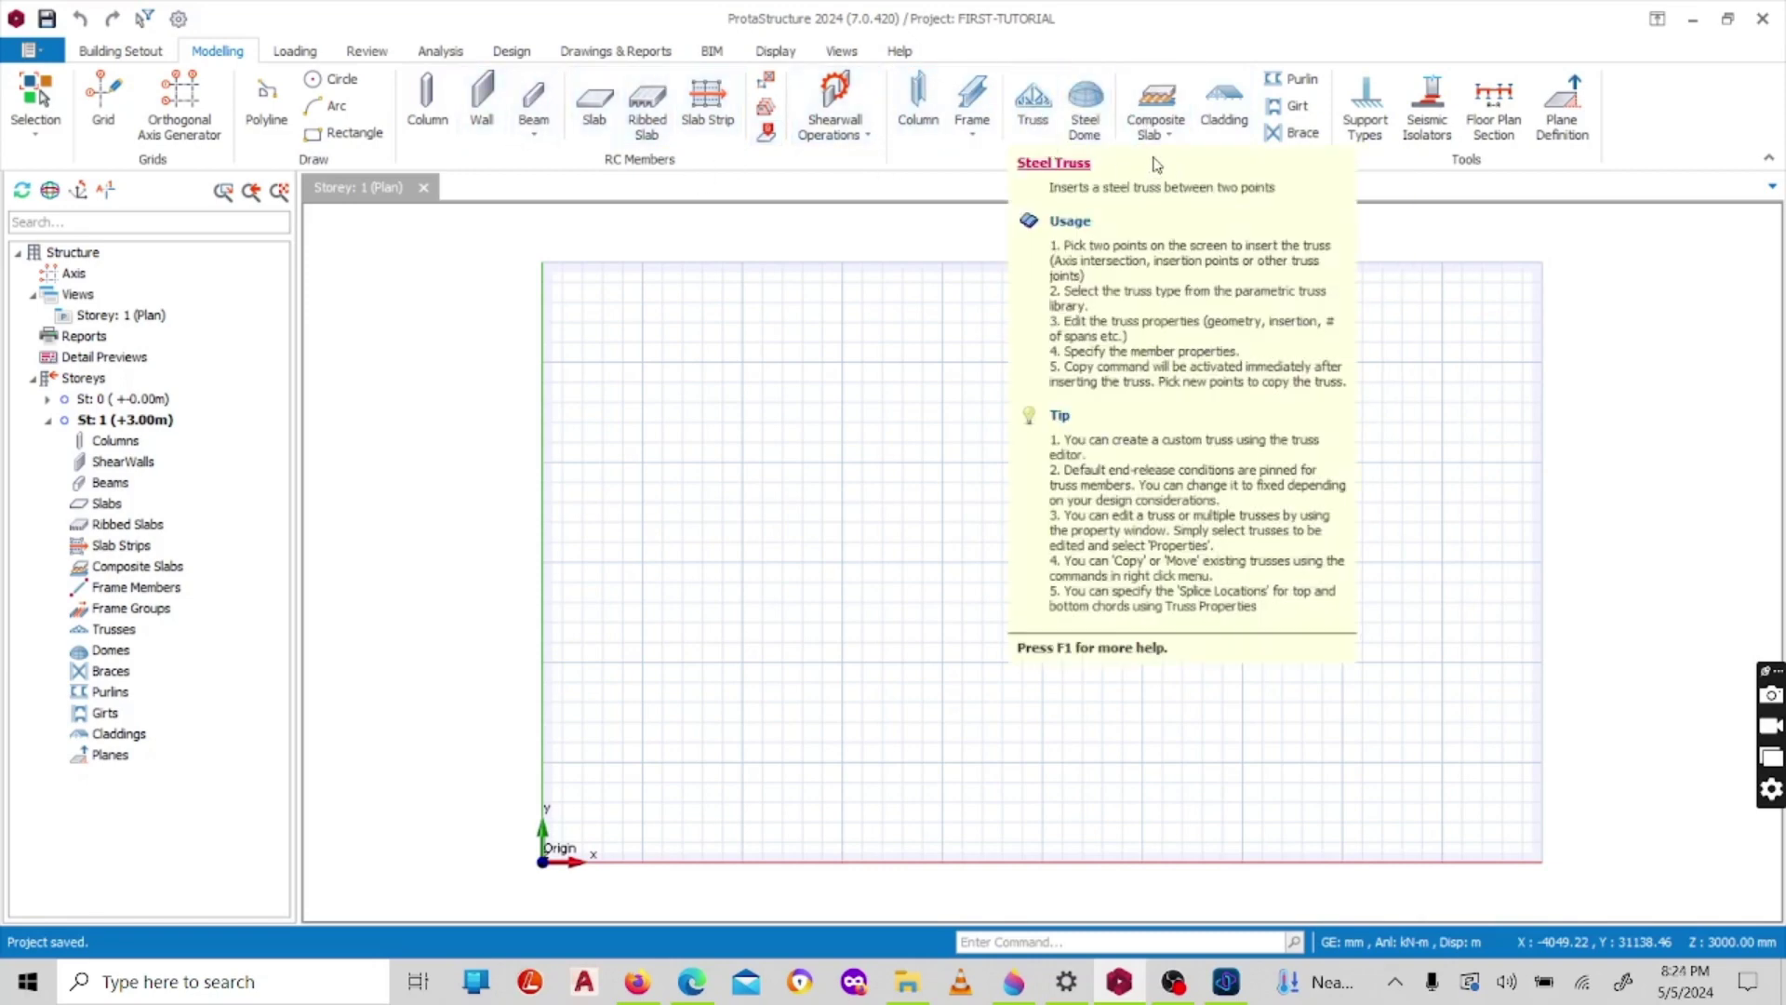
click(1219, 118)
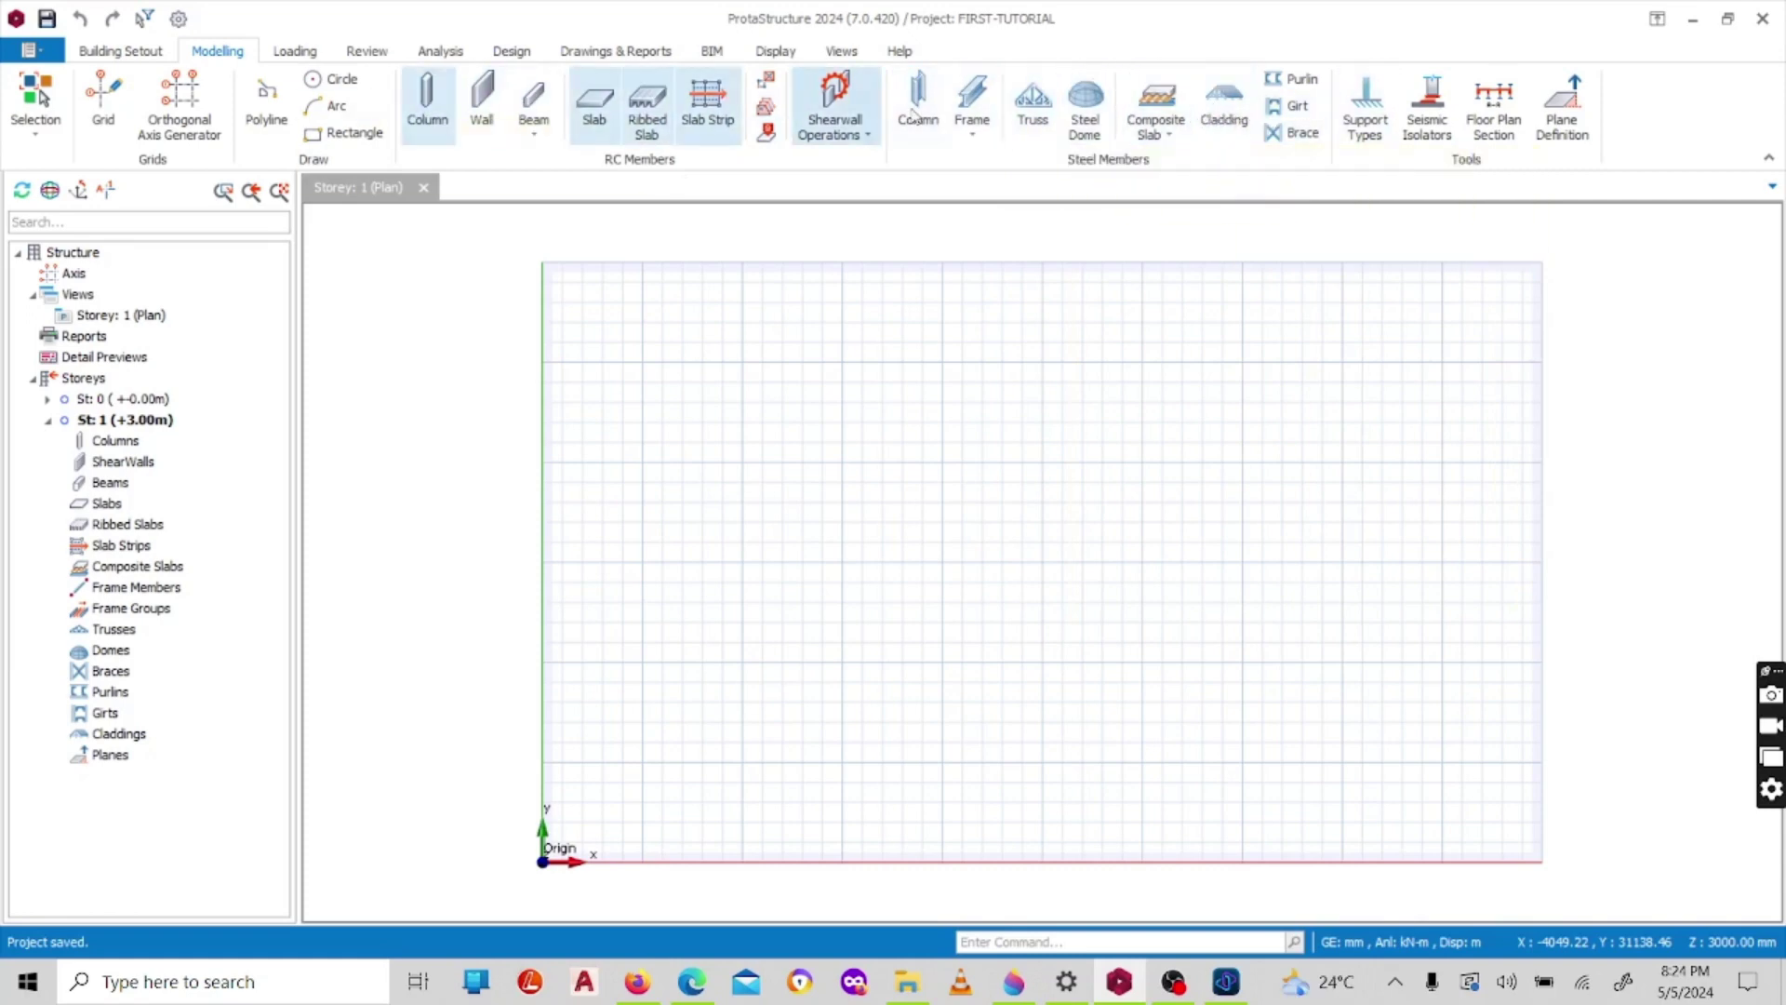
click(295, 51)
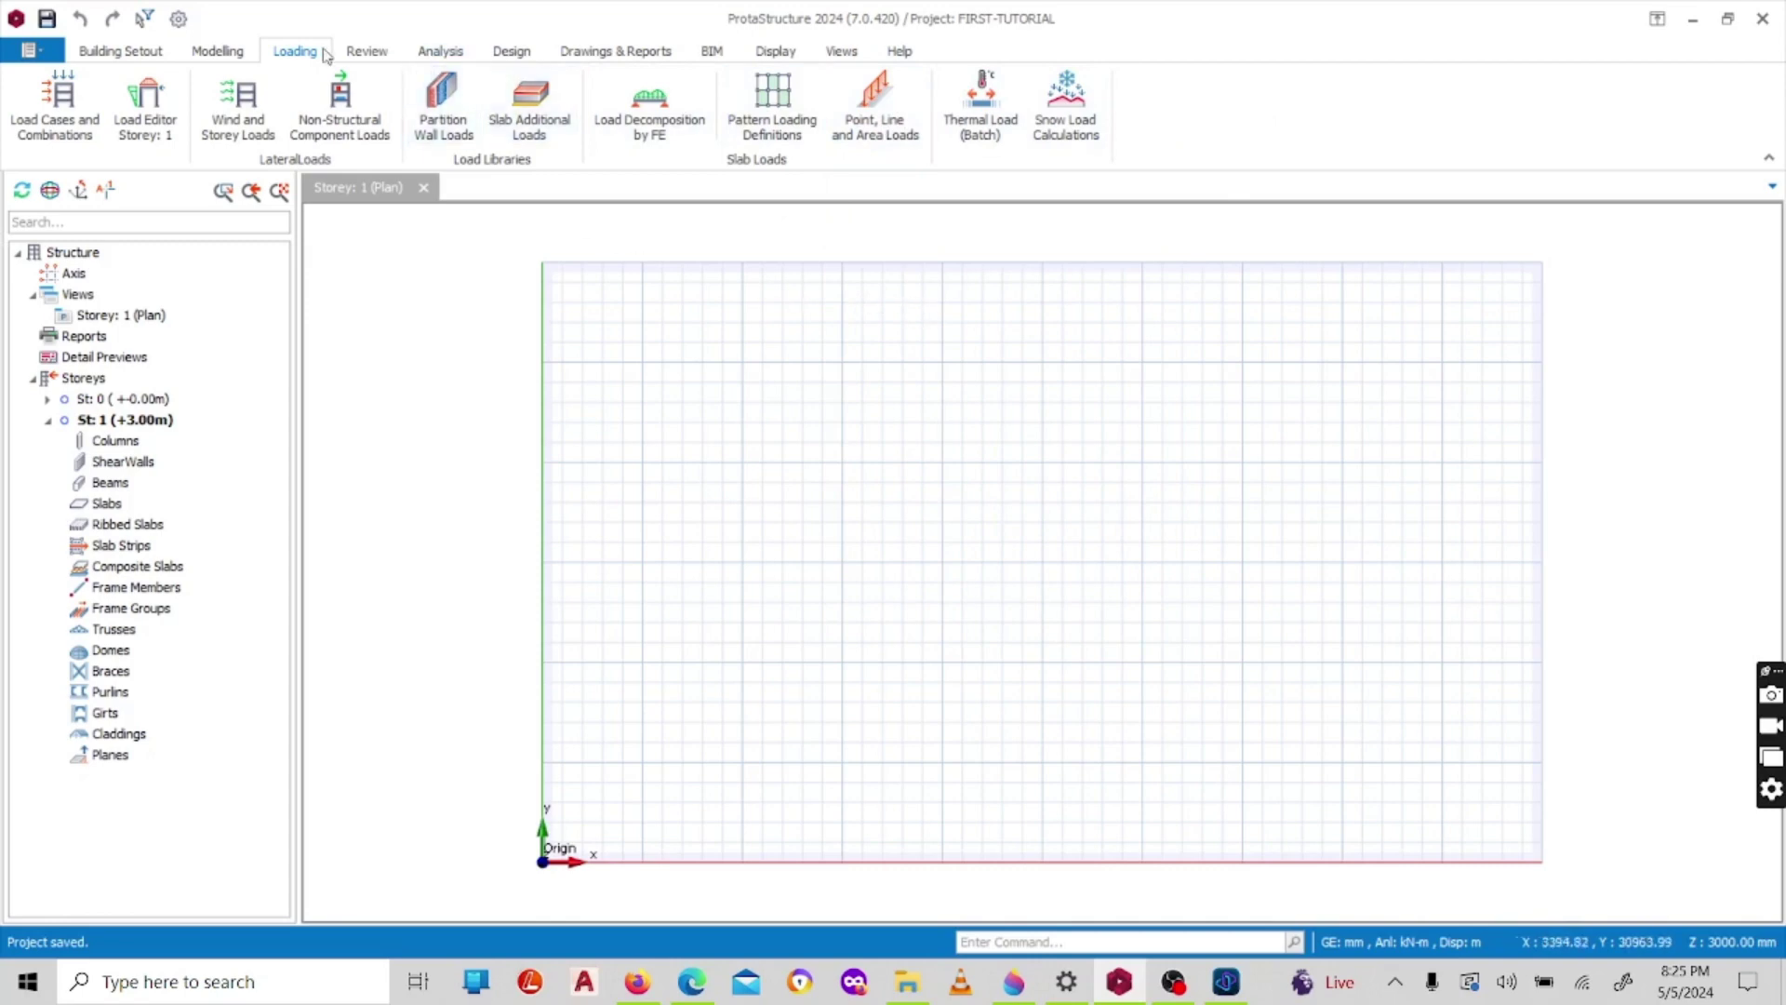
click(361, 56)
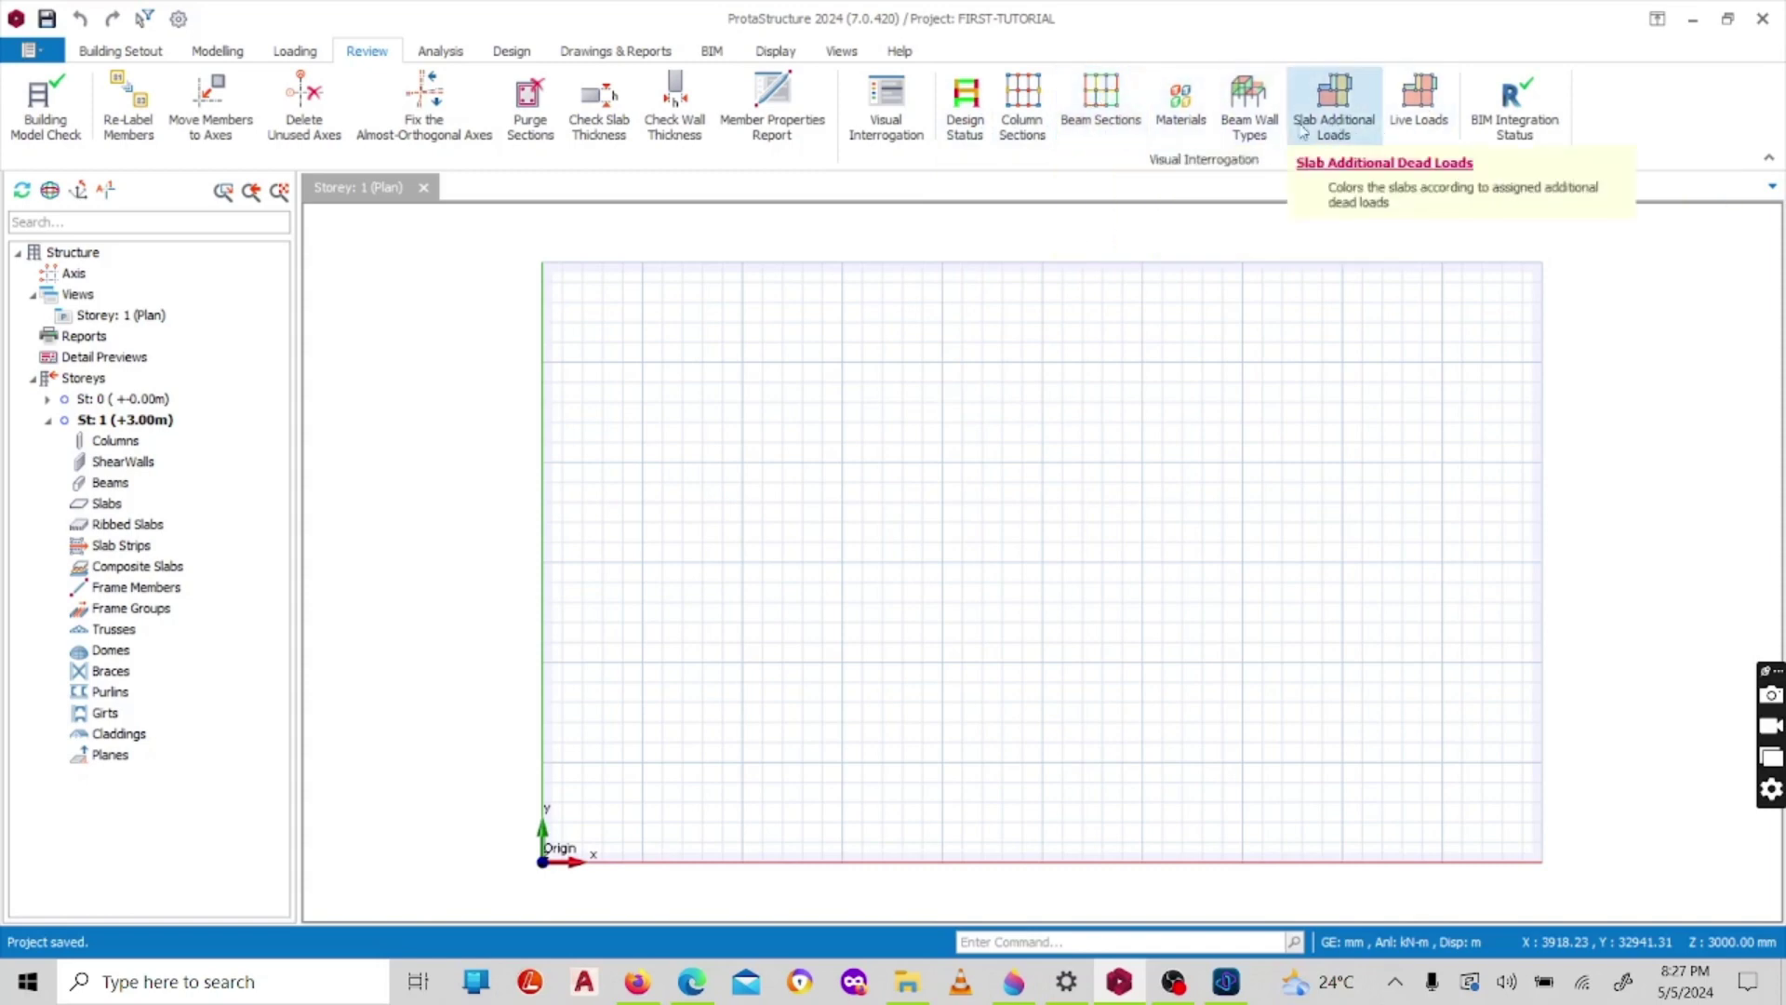
click(1335, 104)
click(1115, 441)
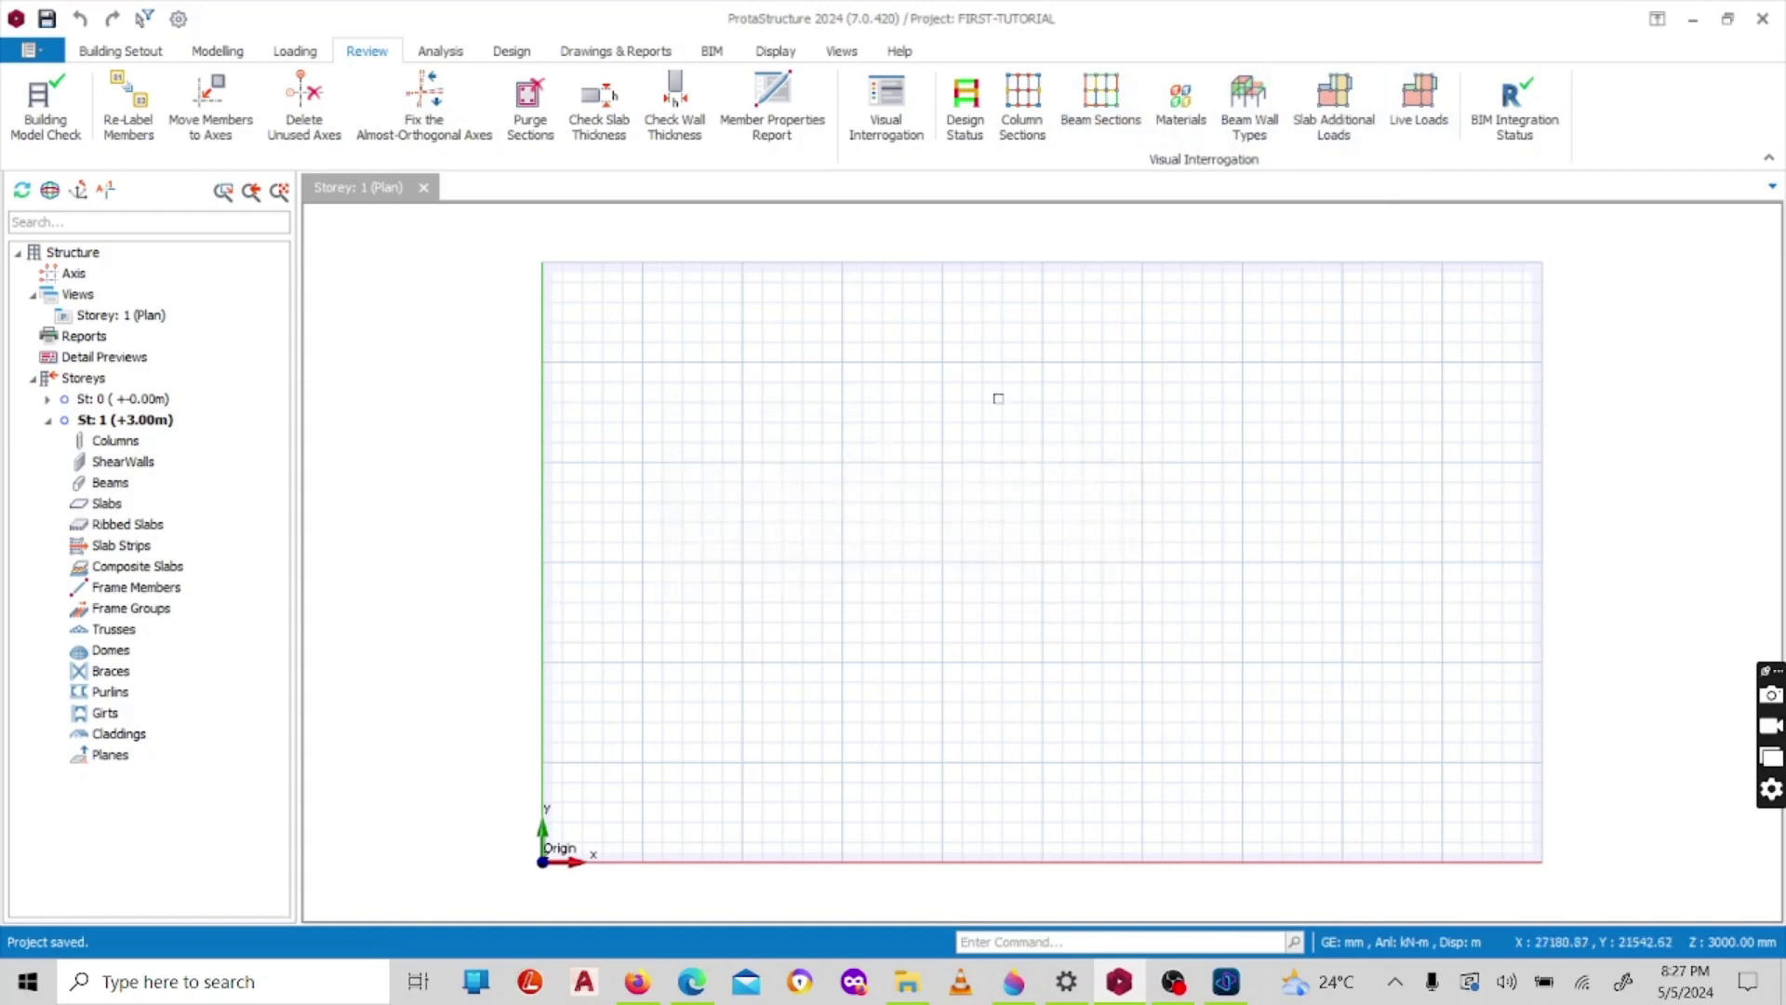
- Examine the model options, analysis and post-analysis pages of Building Analysis and close it without running anything
click(437, 53)
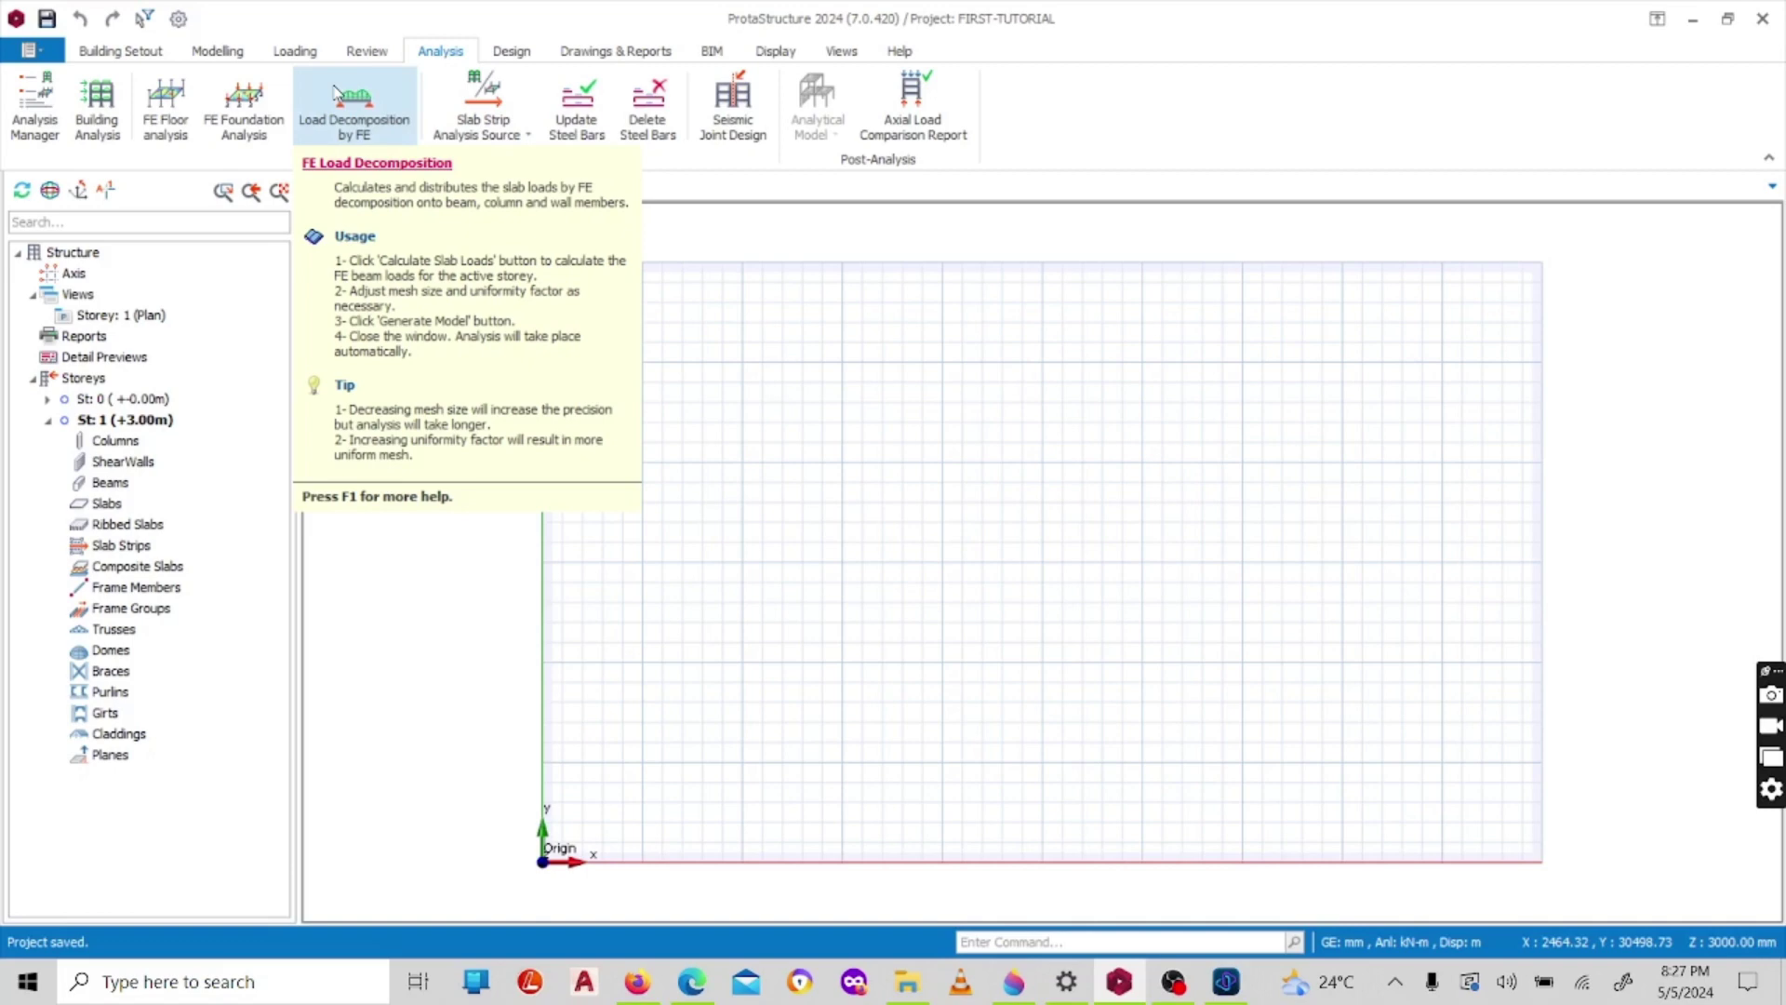
click(105, 118)
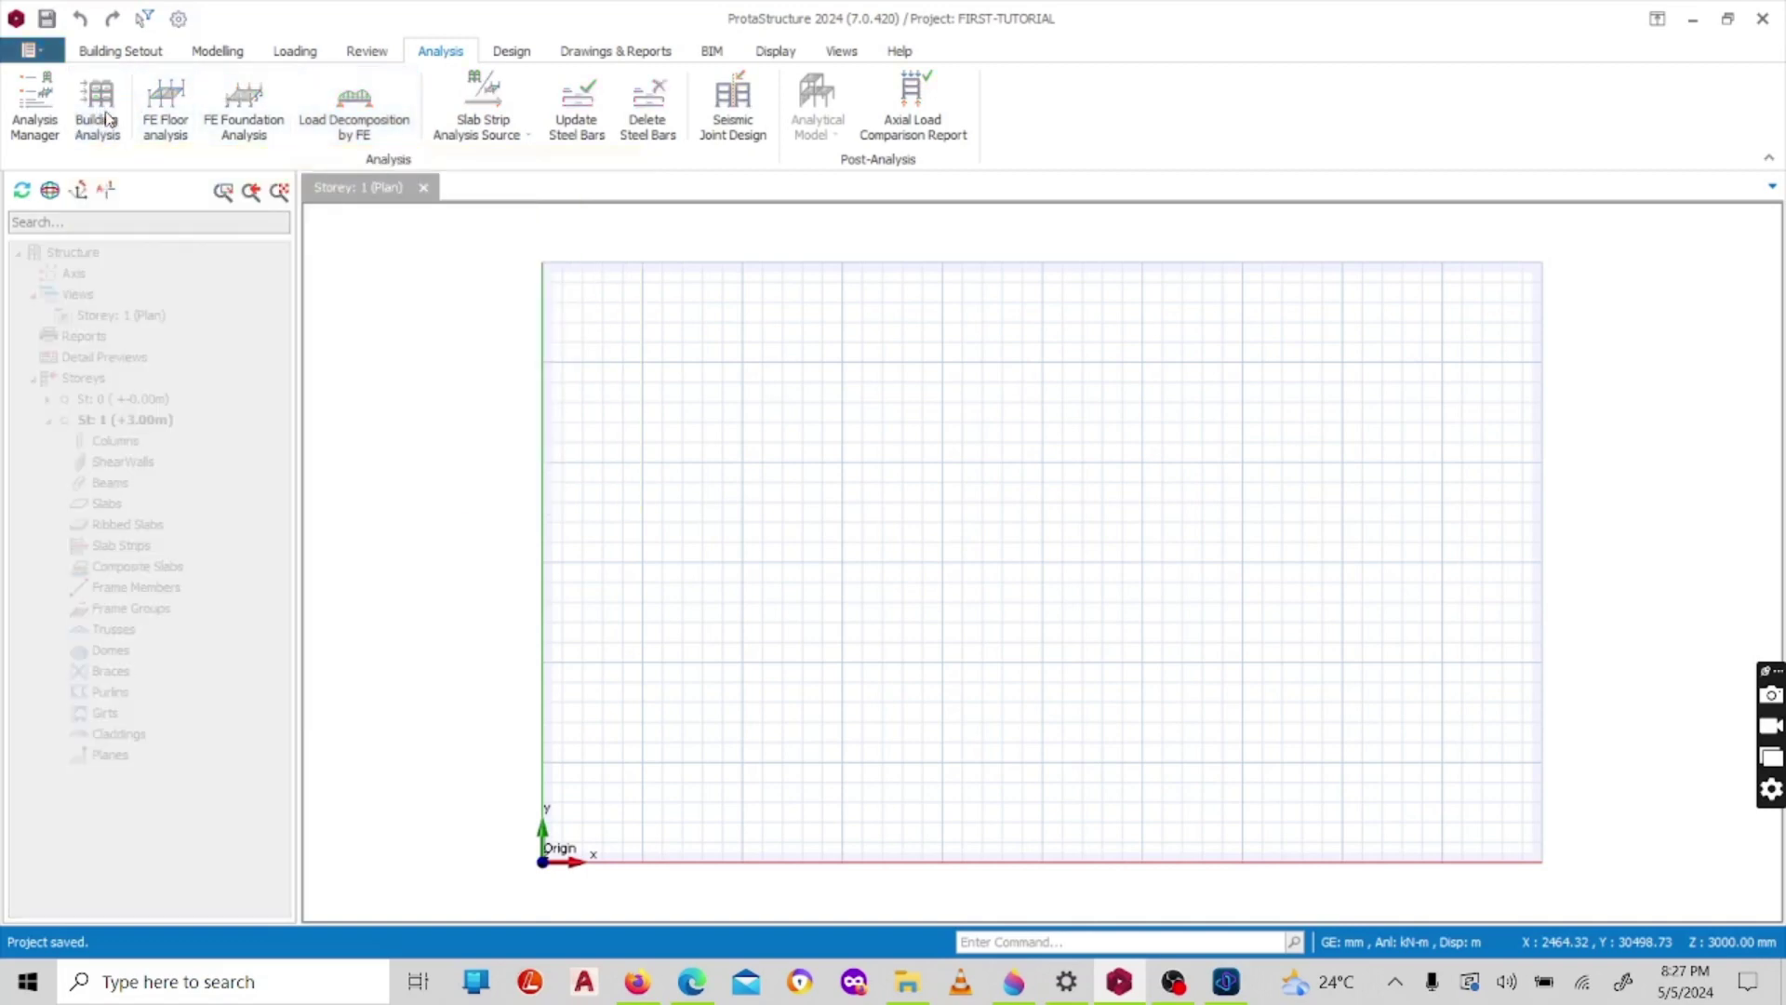
click(748, 127)
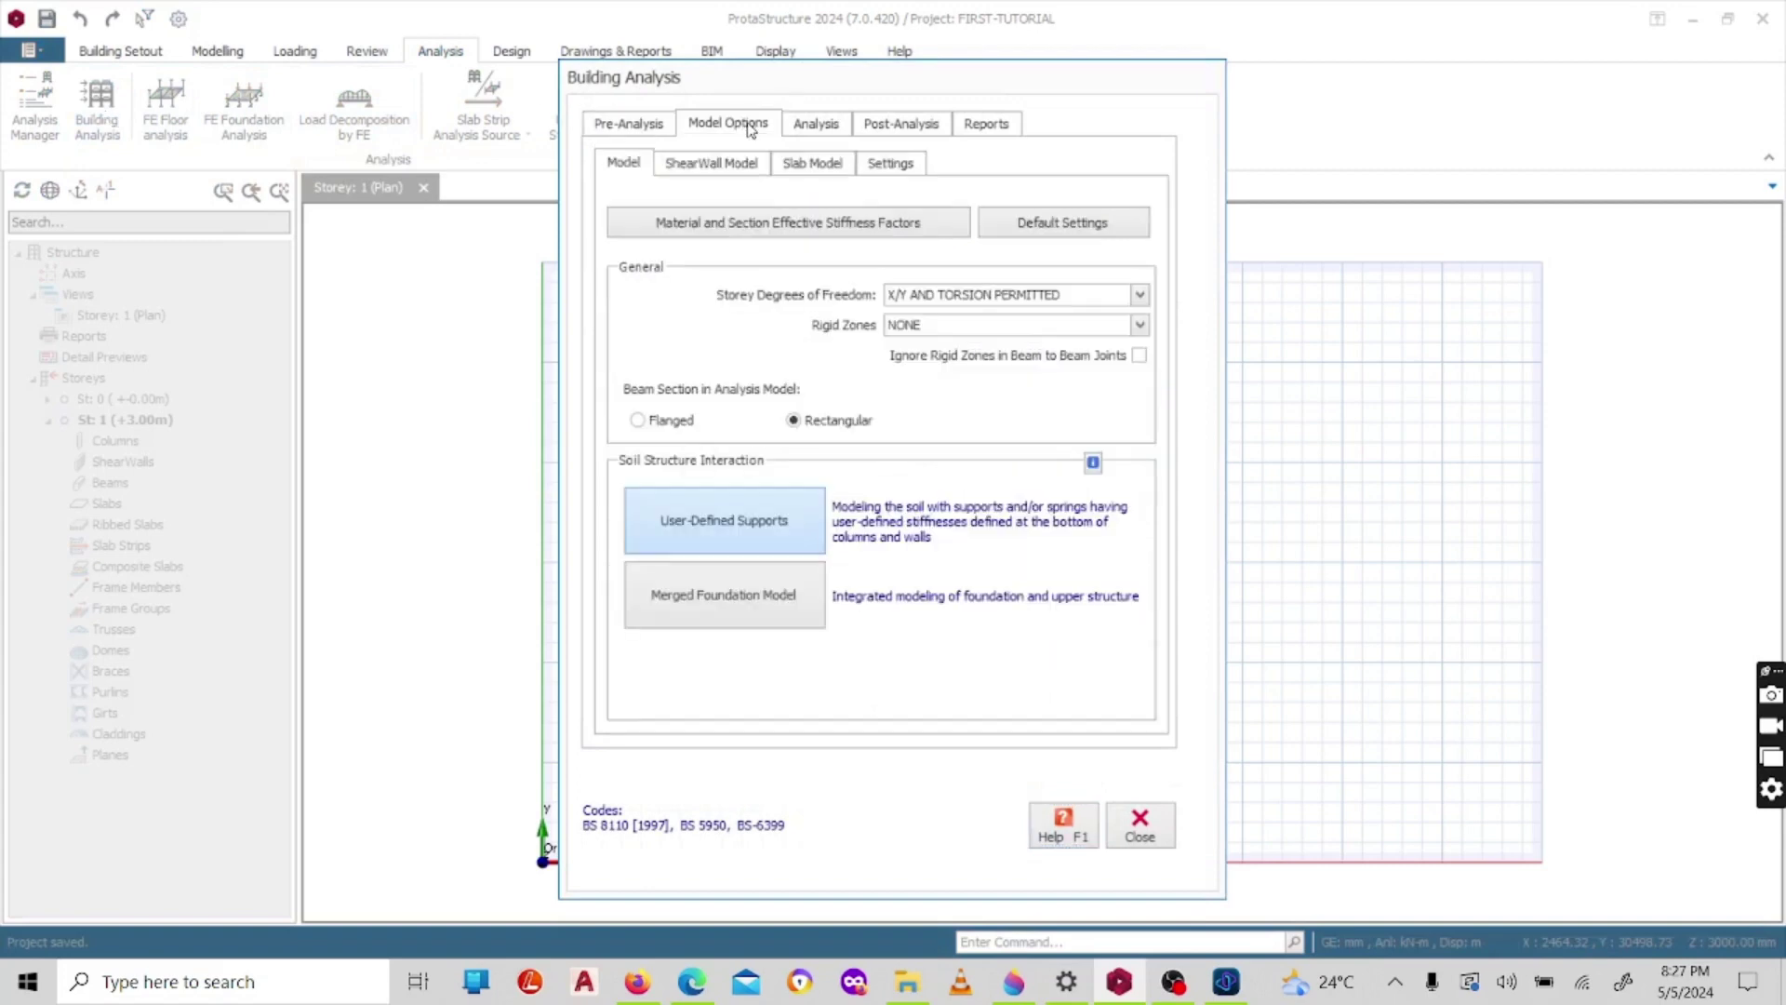
click(815, 125)
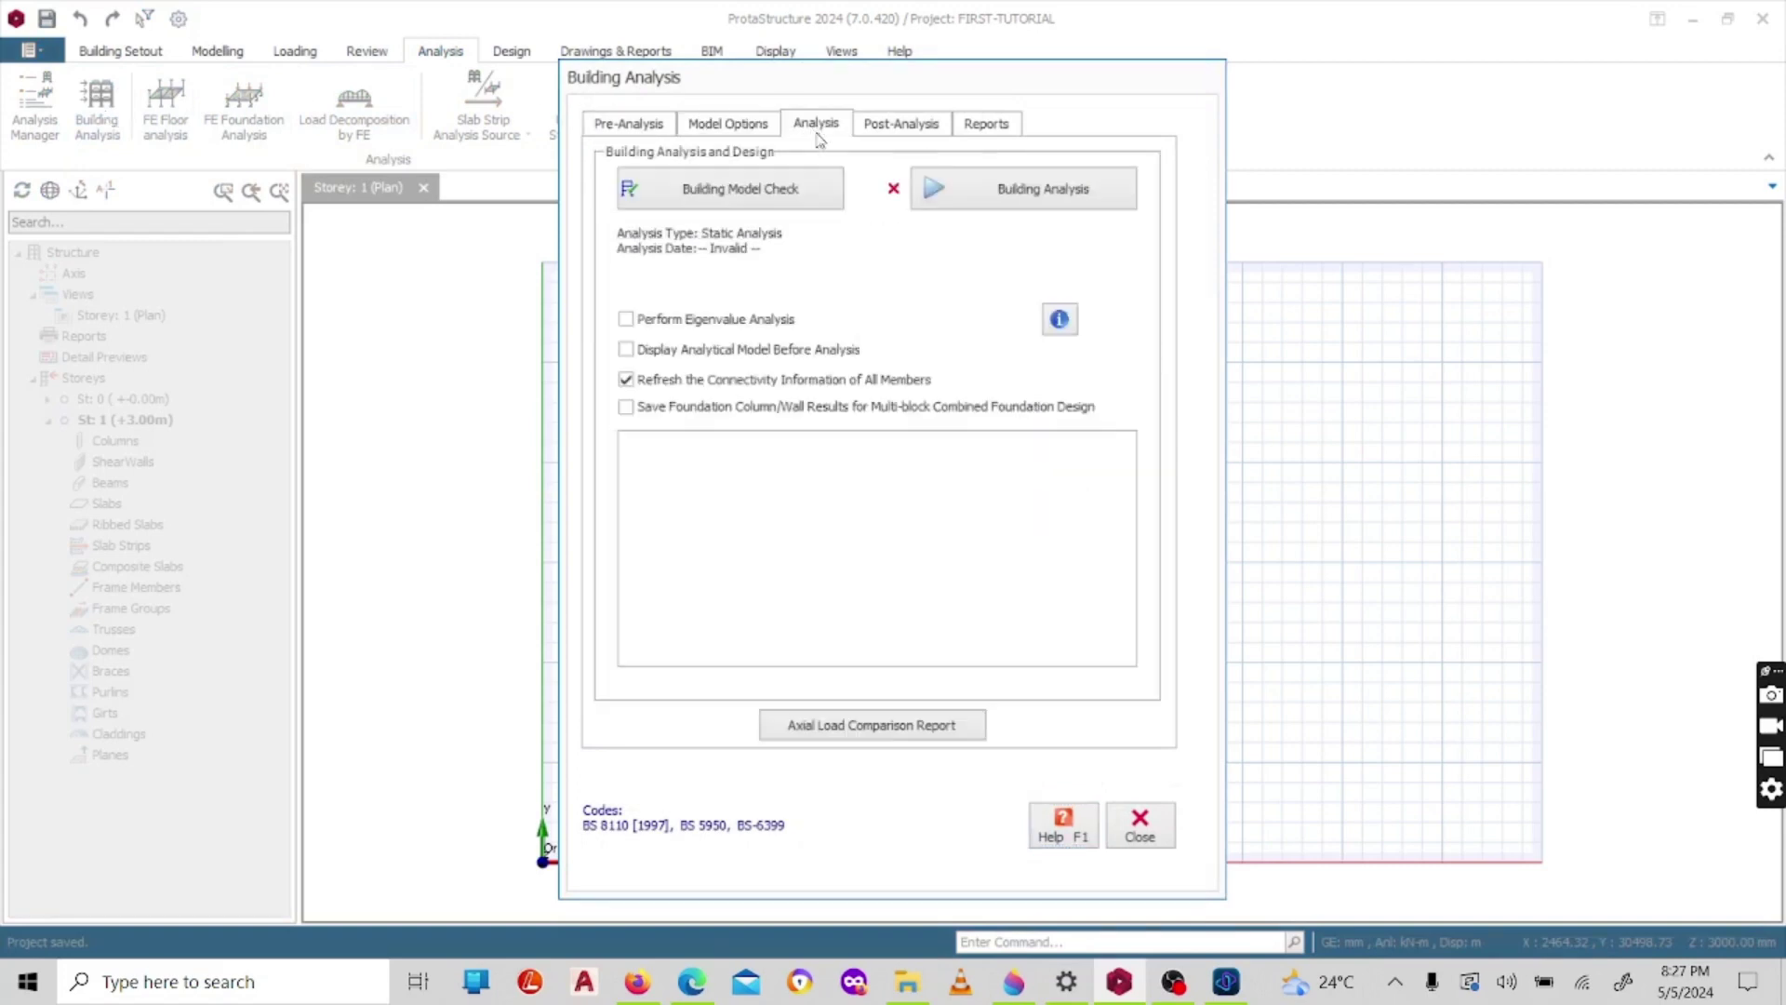
click(902, 125)
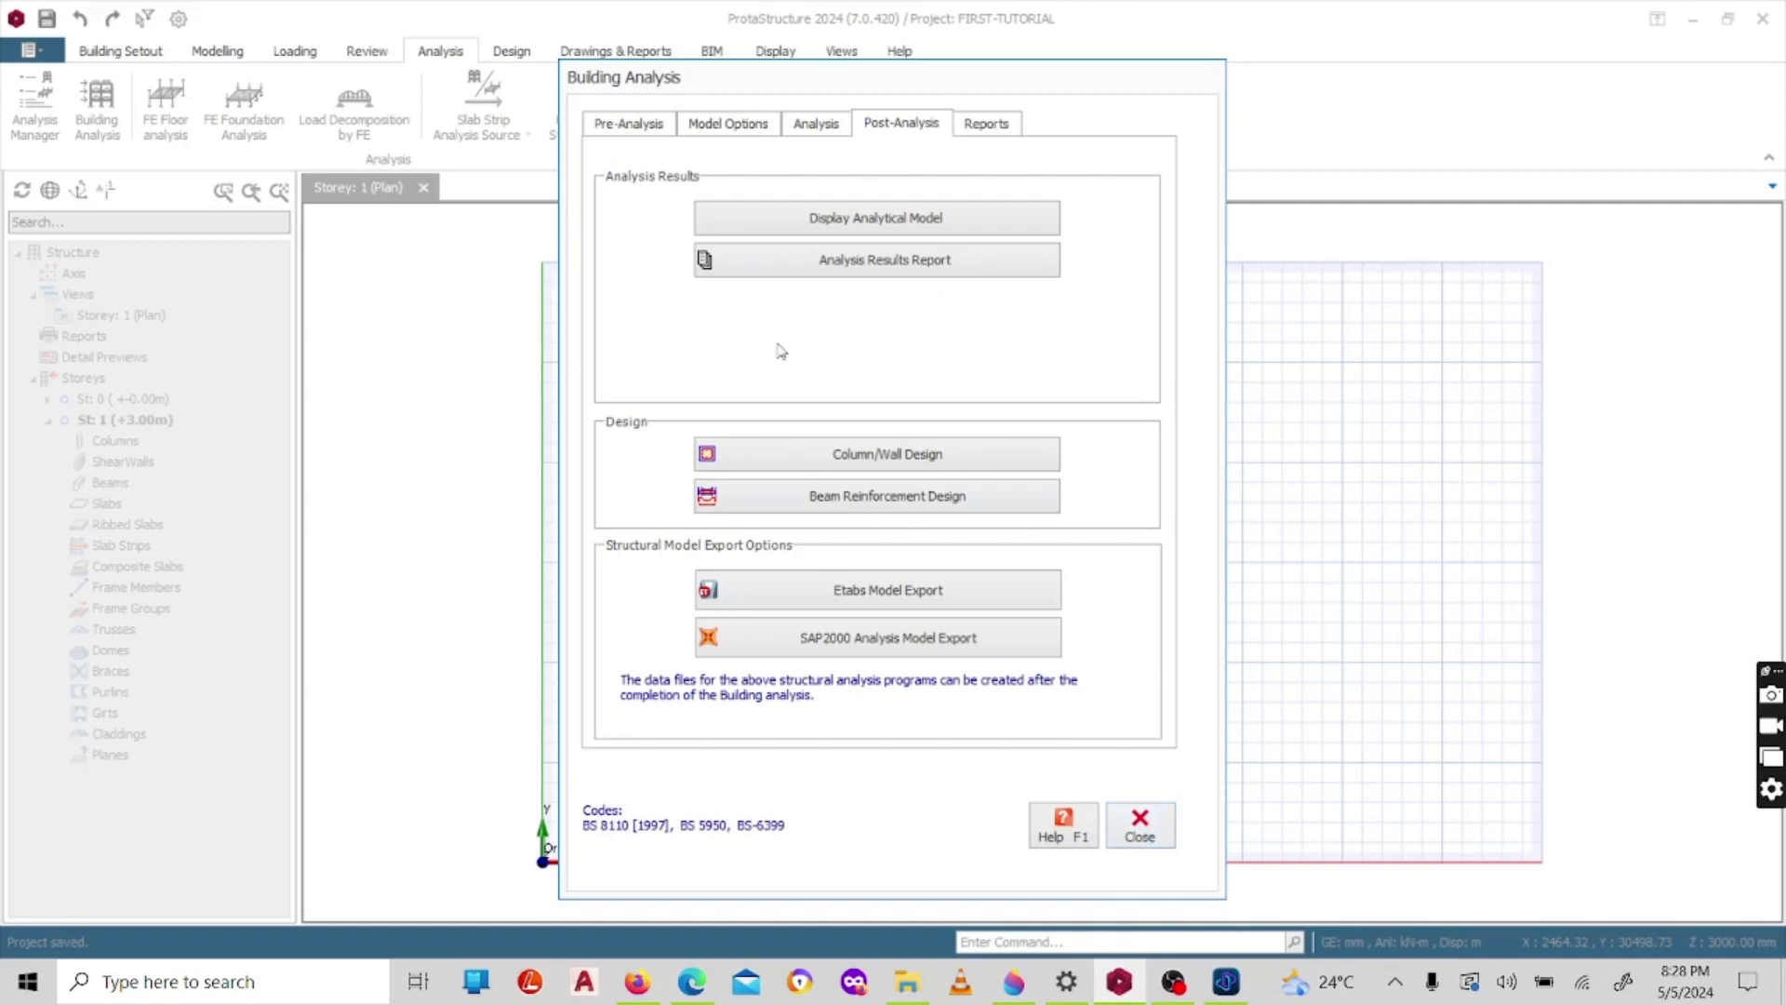
click(1140, 826)
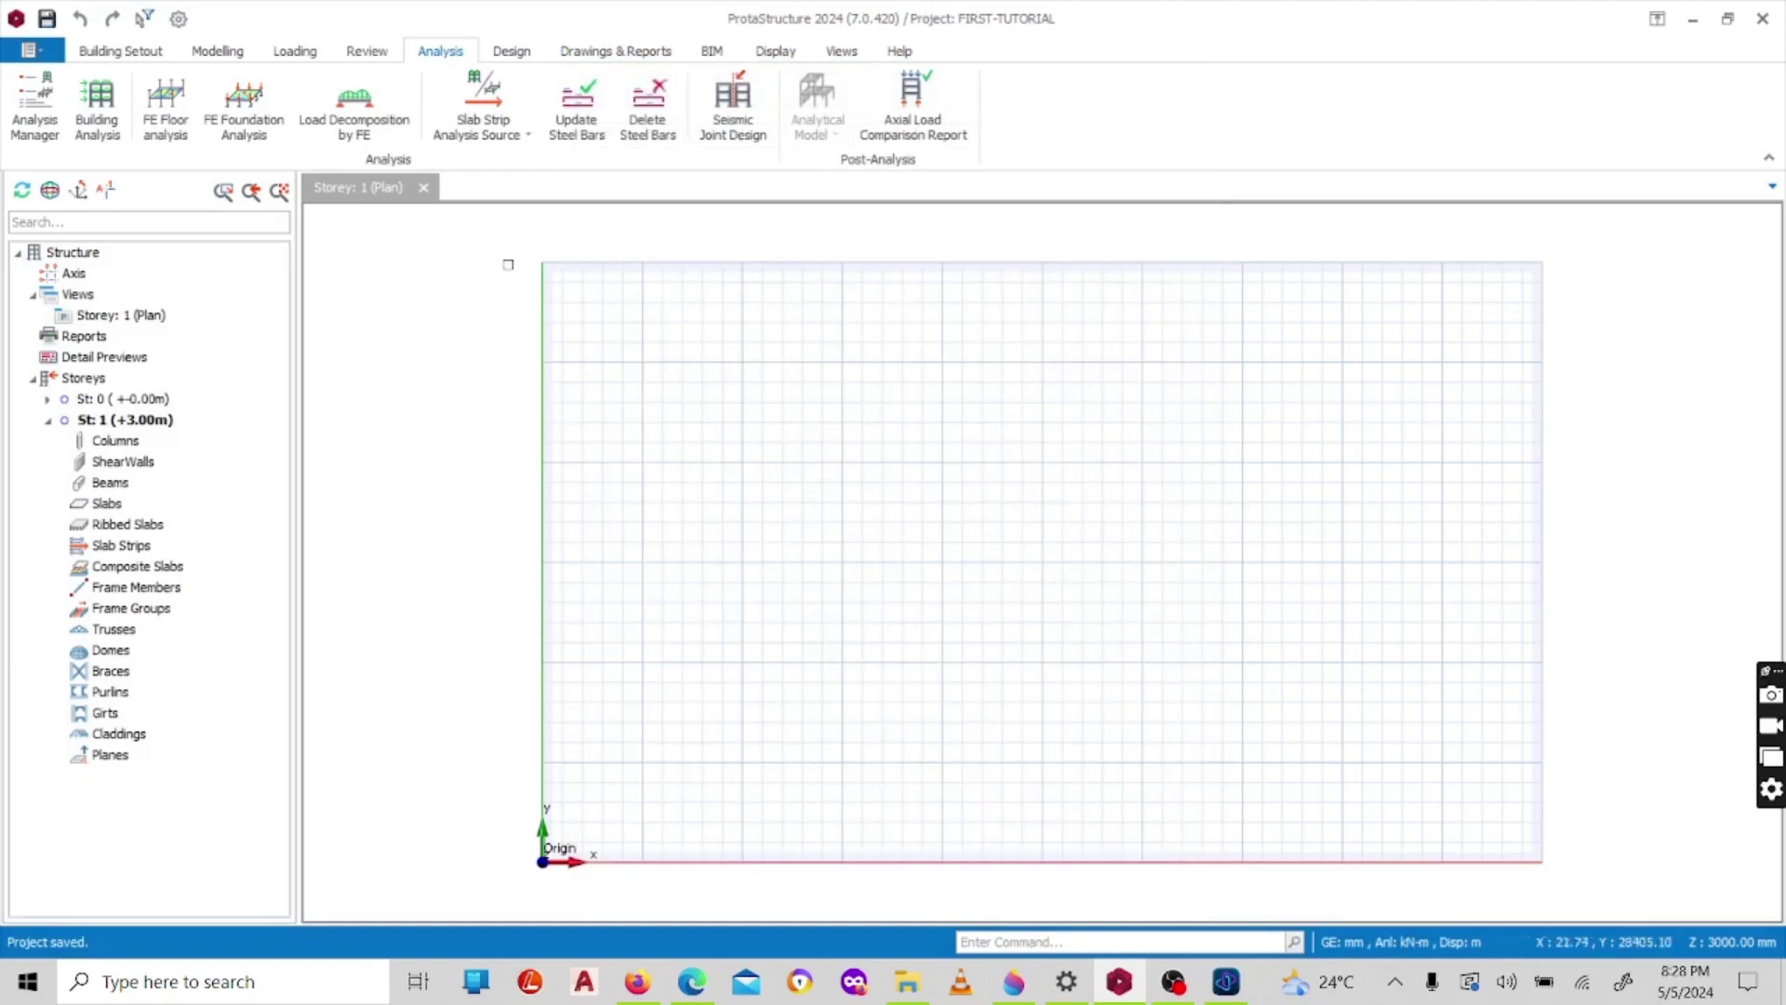
- Examine the member design and concrete detailing commands, and the list of report types that can be generated
click(517, 56)
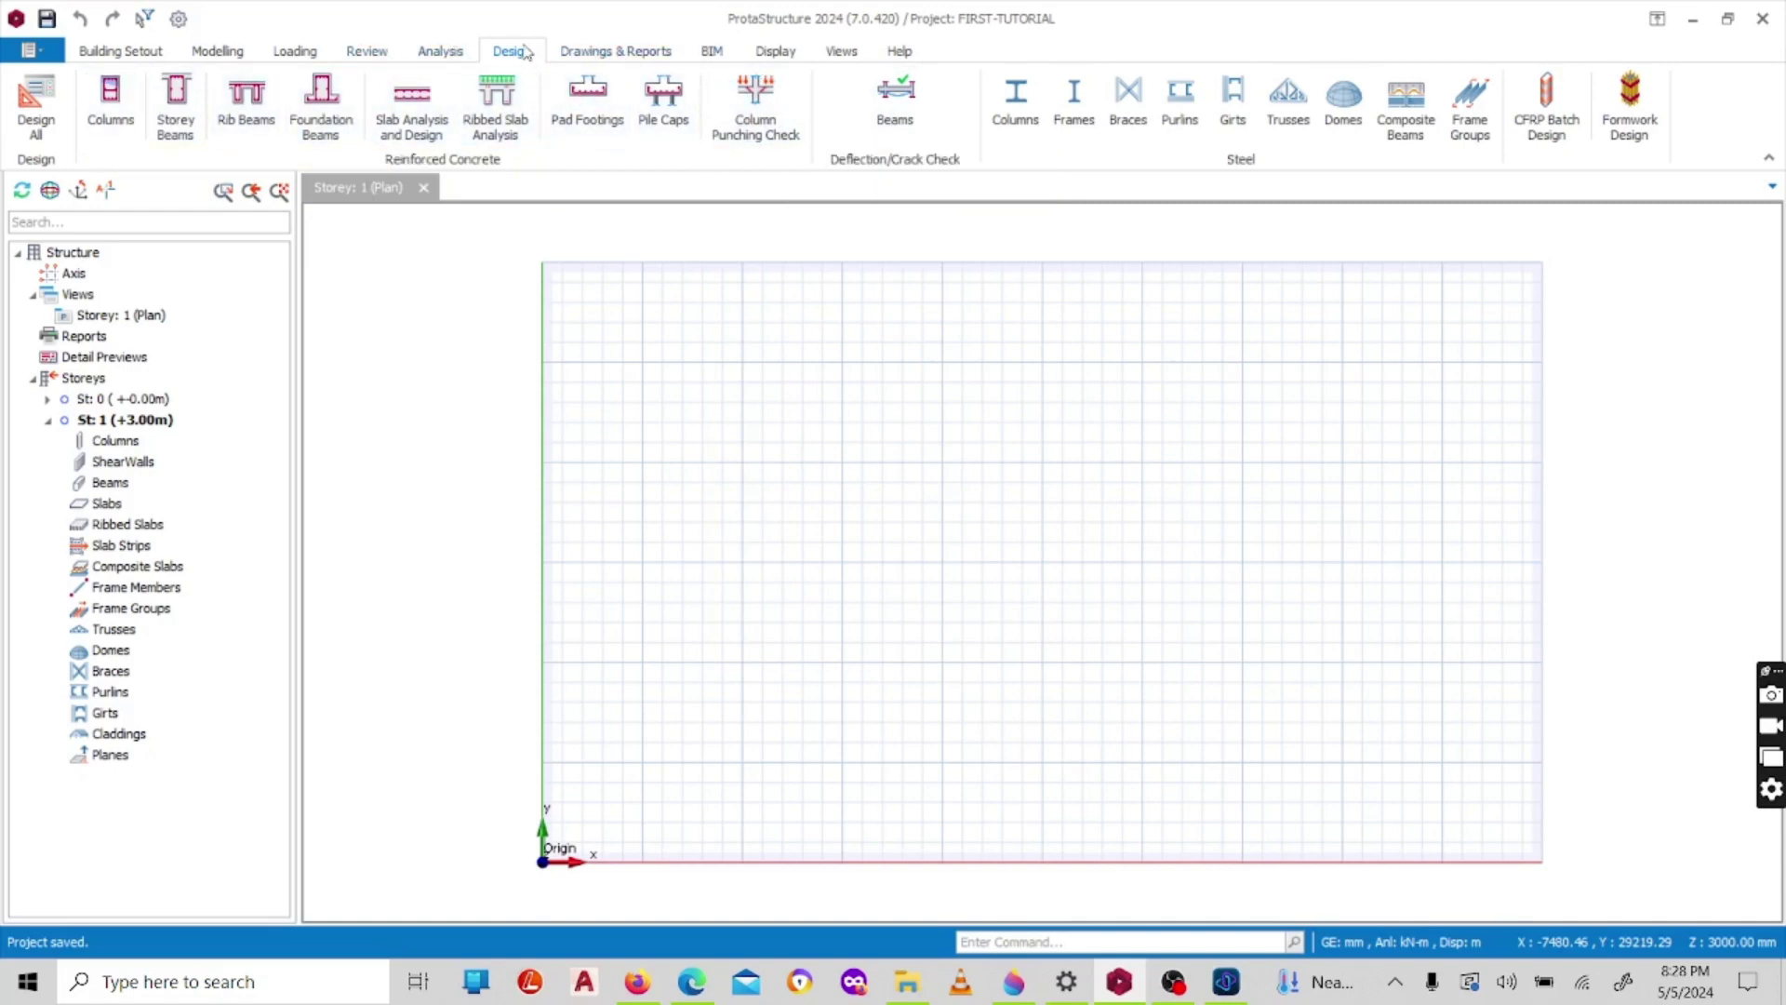
click(631, 51)
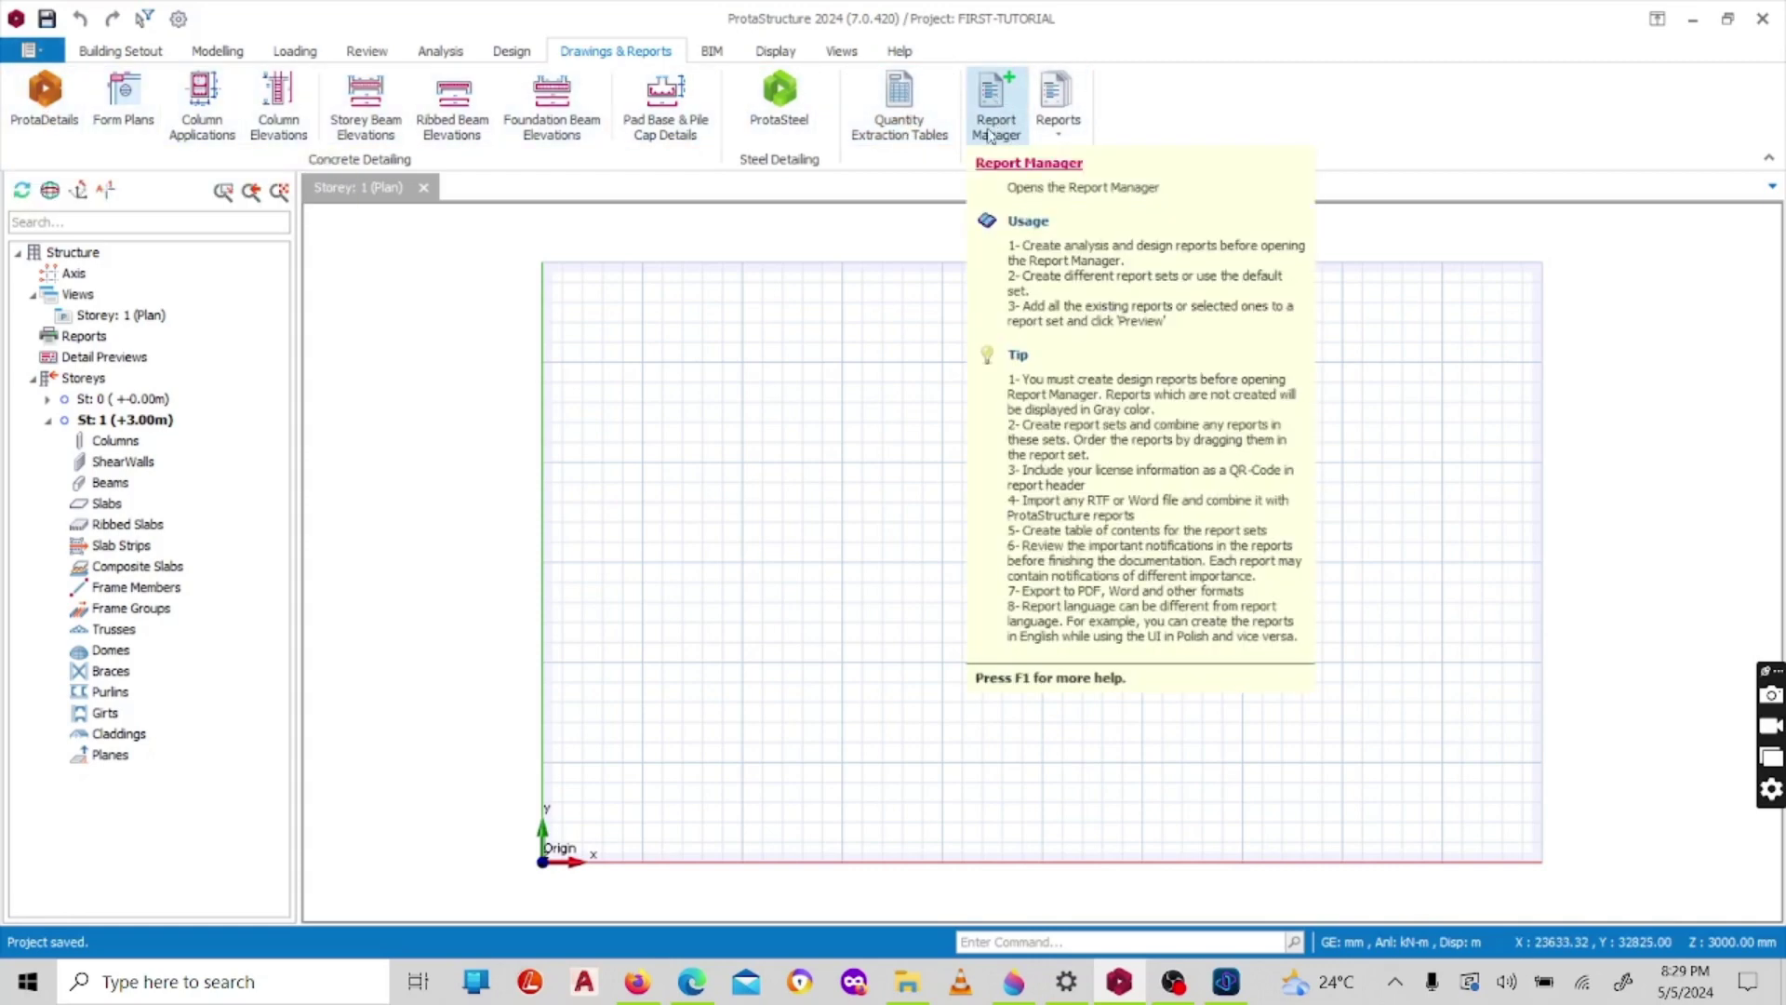
click(1058, 139)
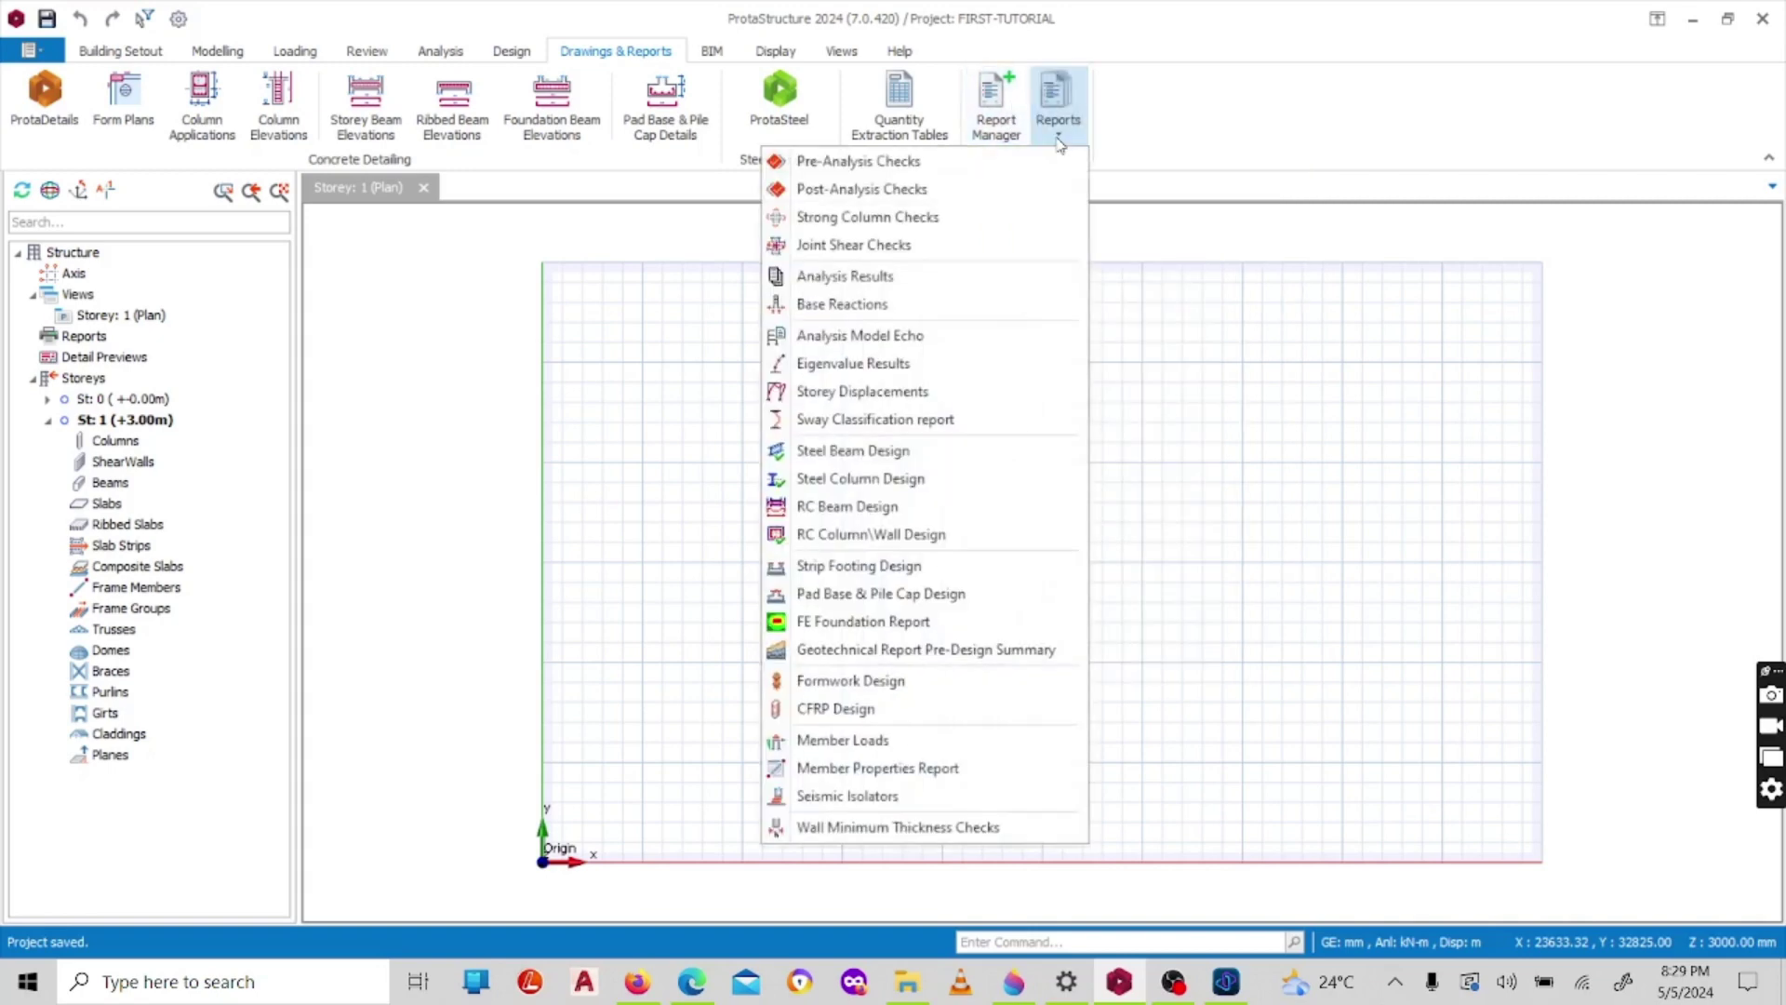
click(1059, 141)
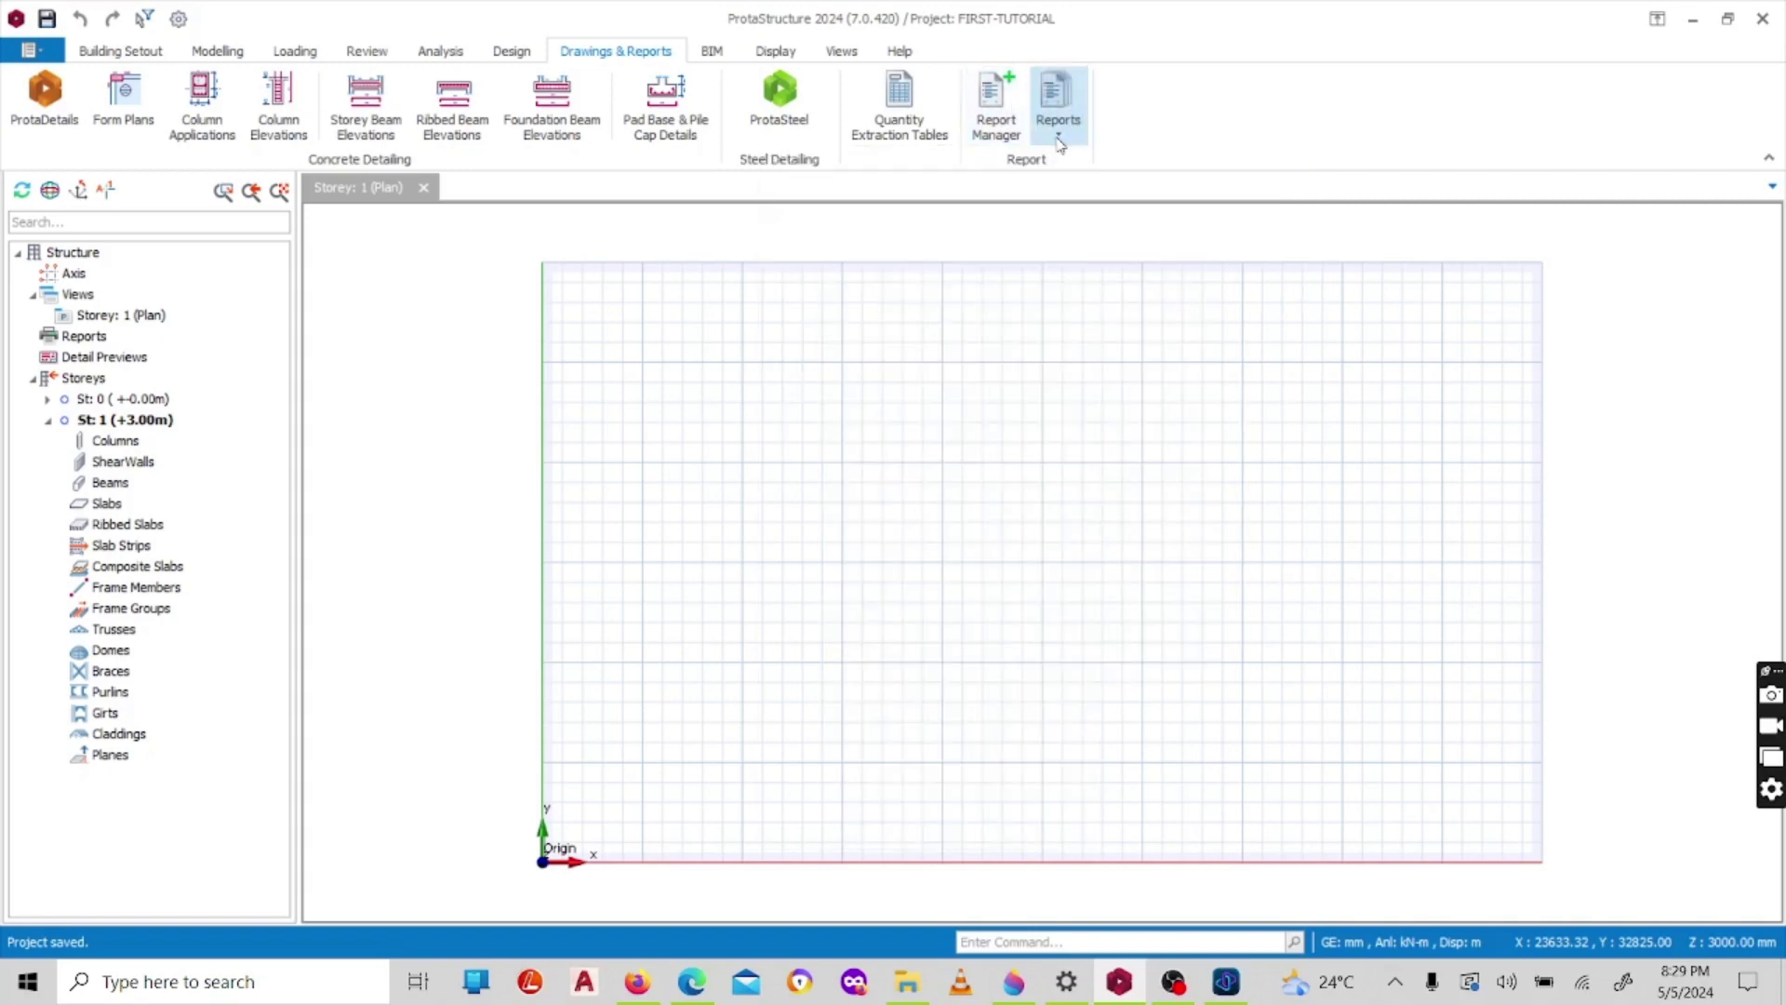
- Examine the list of available report types and the BIM import and export commands
click(1059, 140)
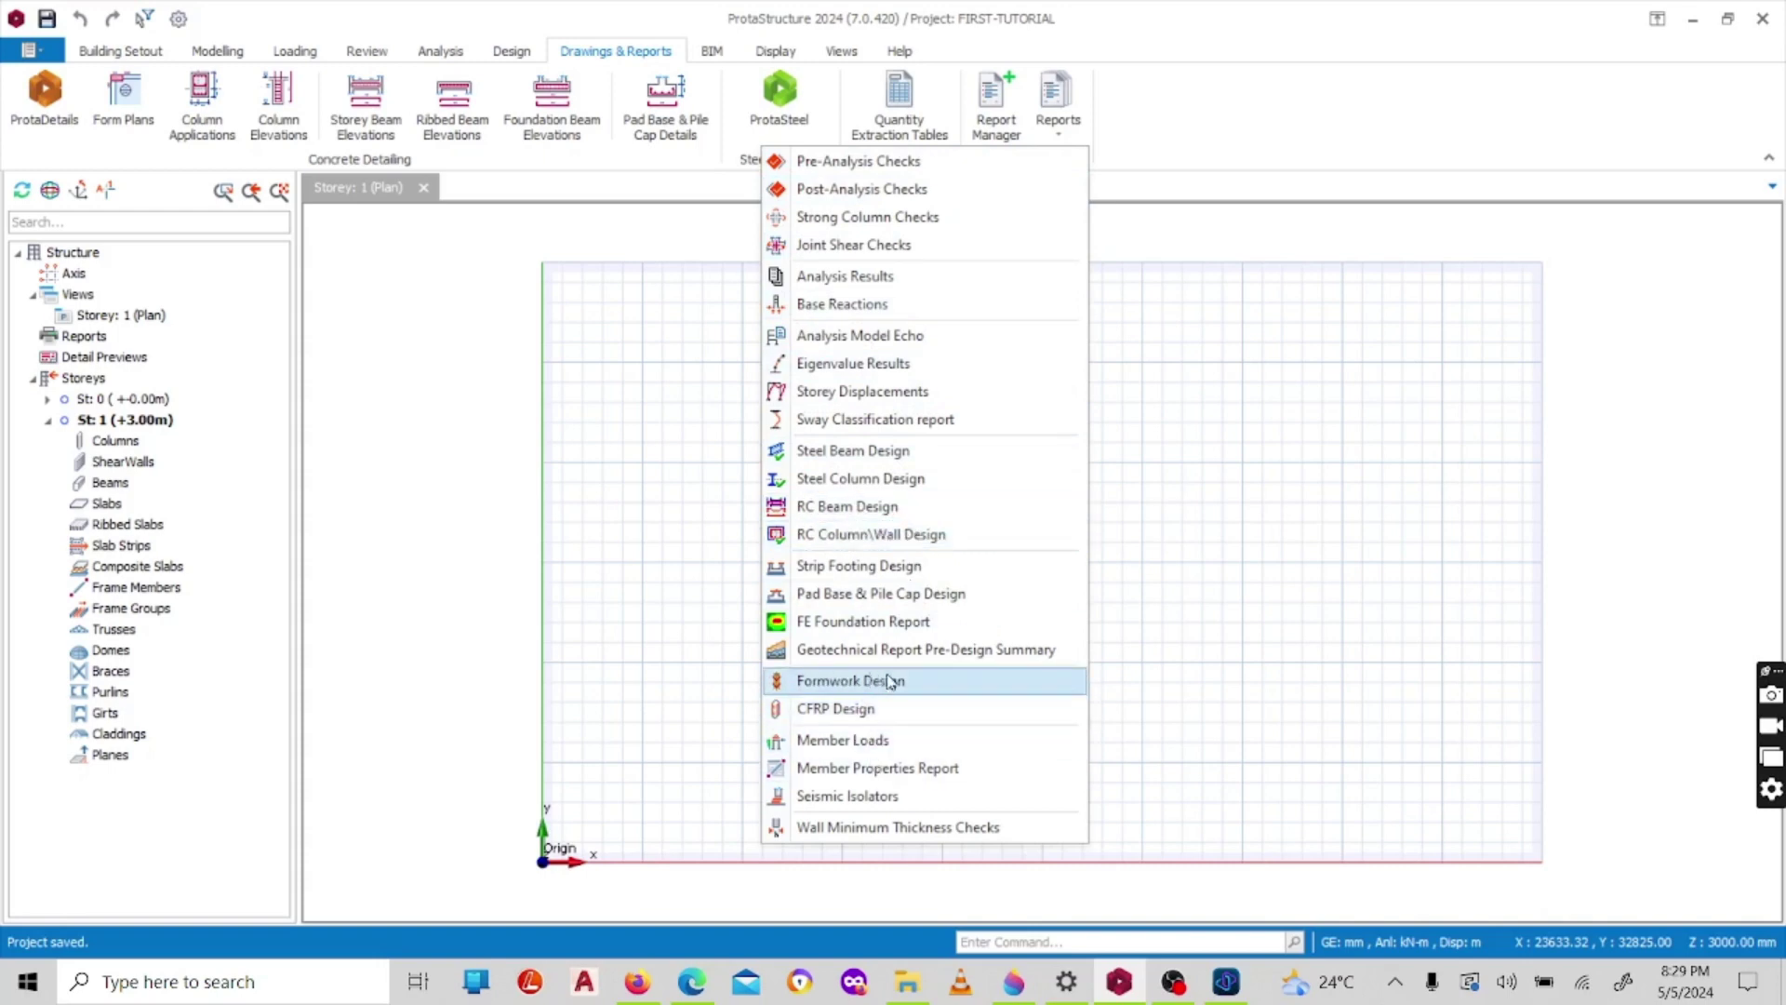
click(1061, 135)
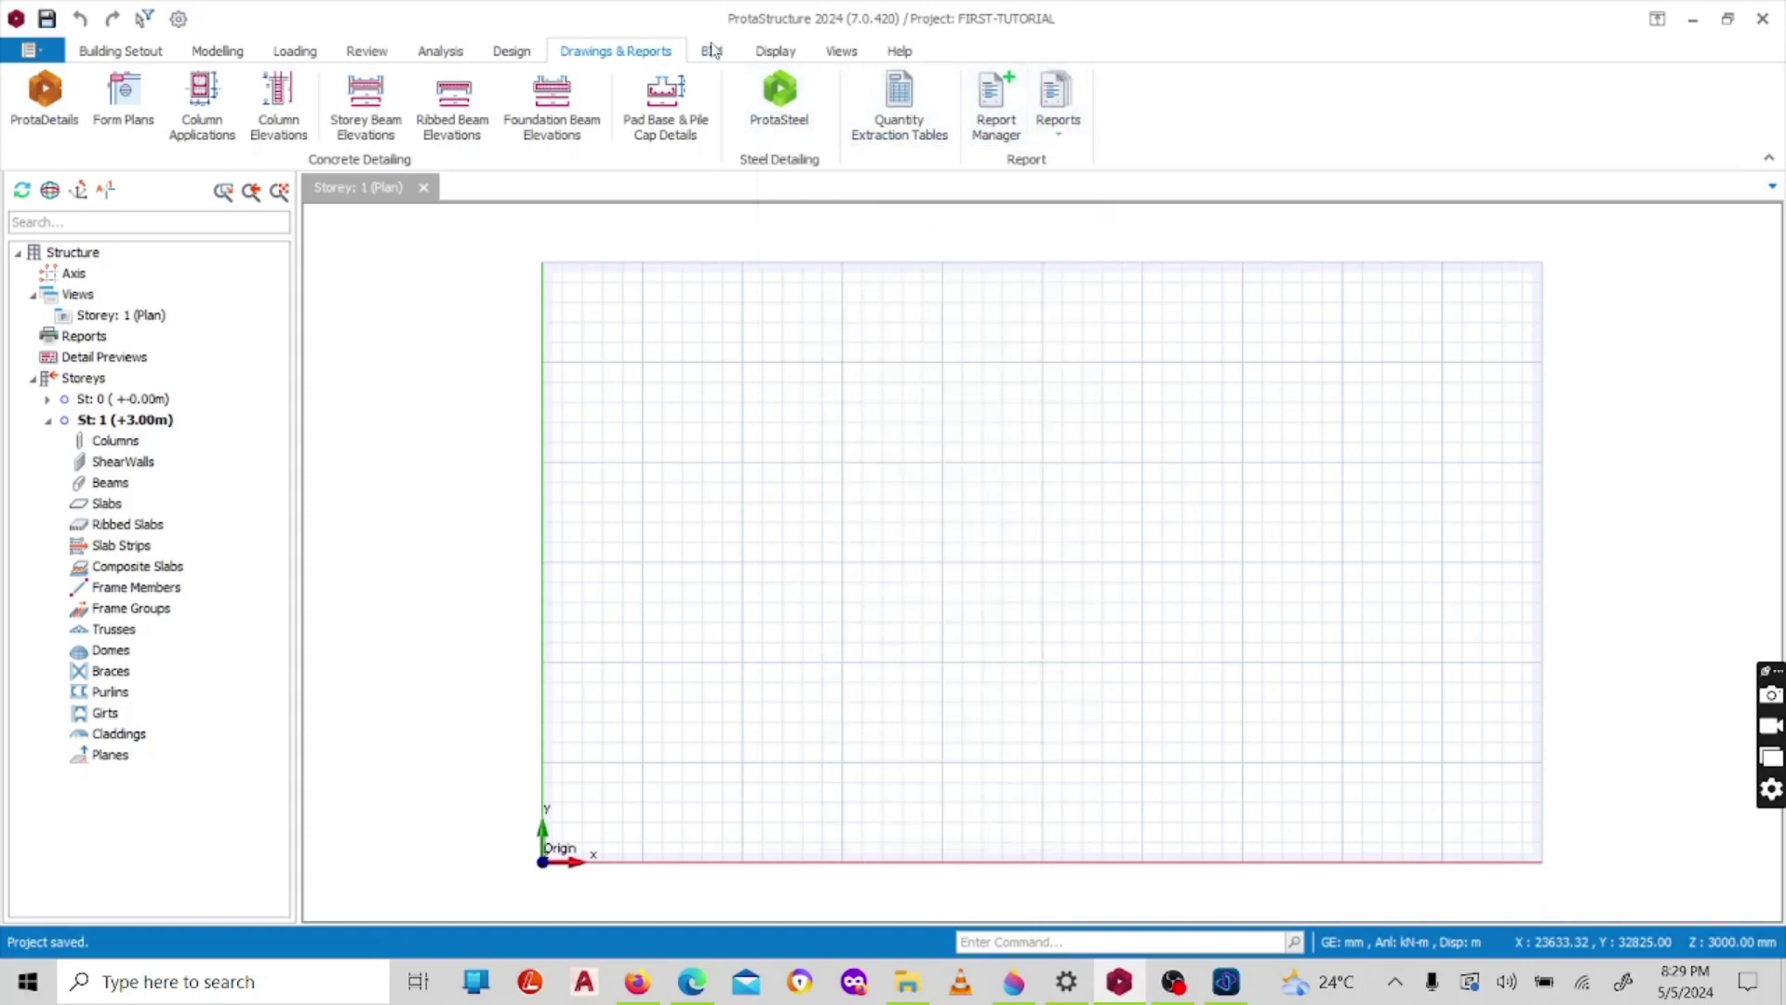
click(712, 51)
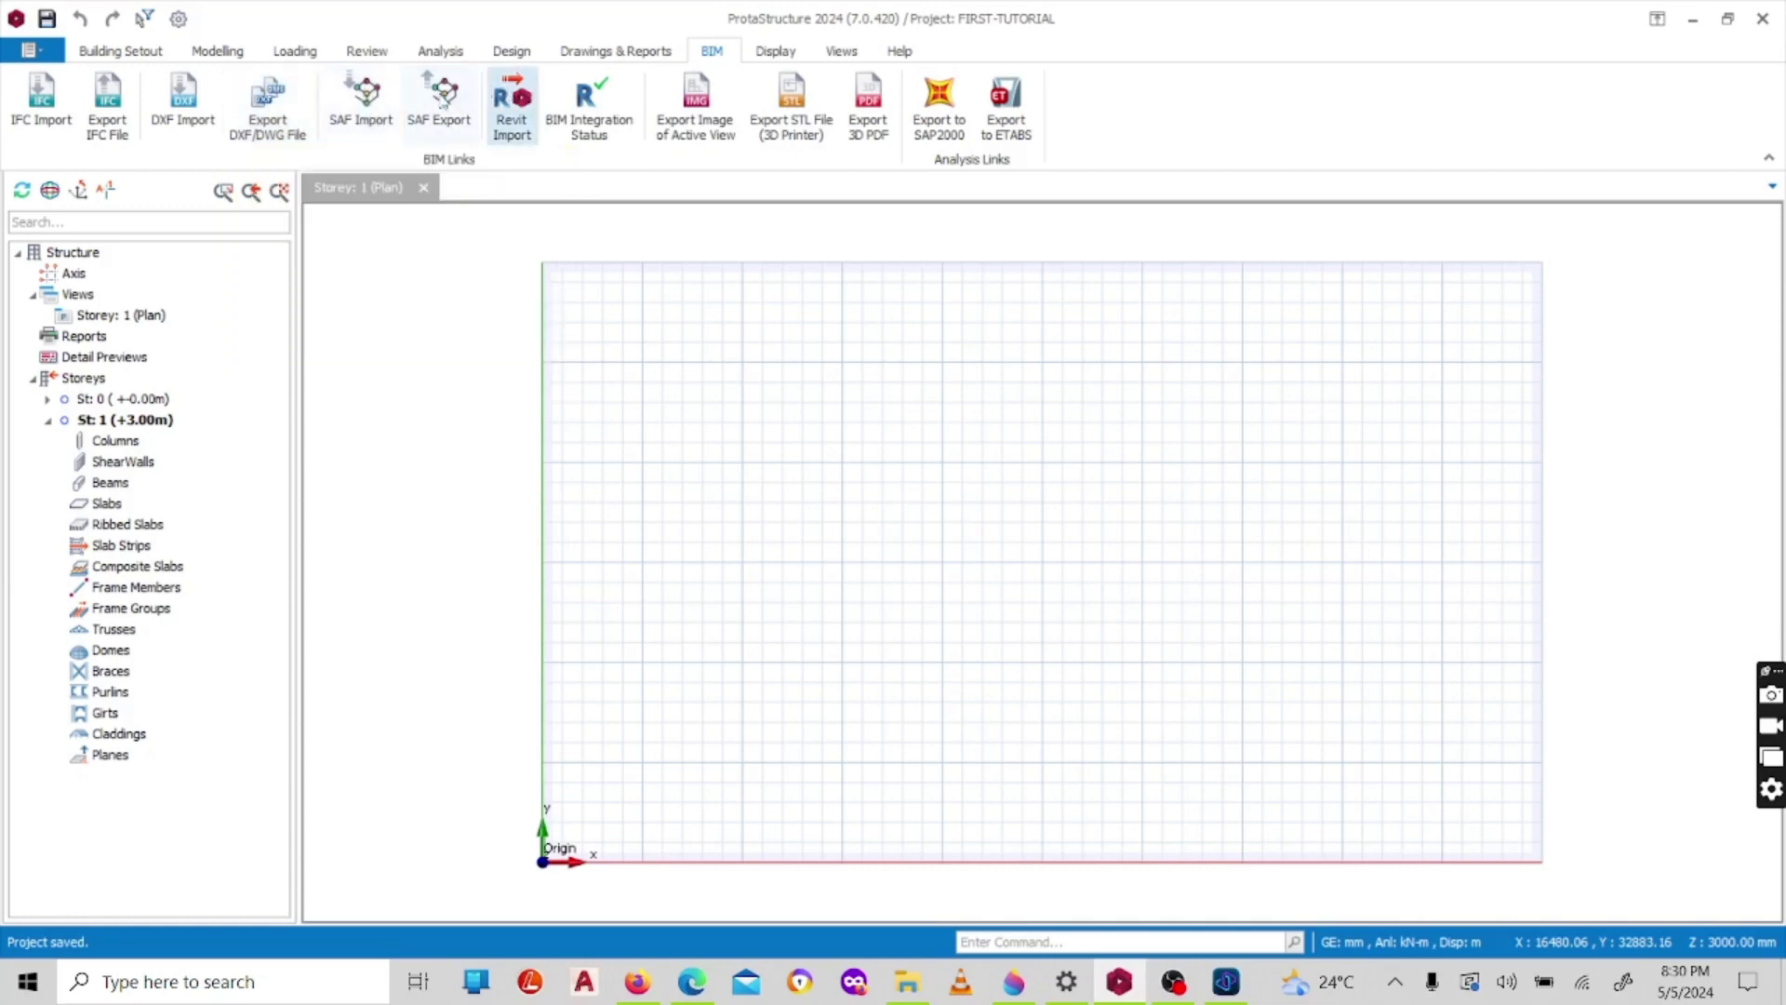
- Examine the display, view creation and help commands, then return to the Building Setout commands
click(776, 52)
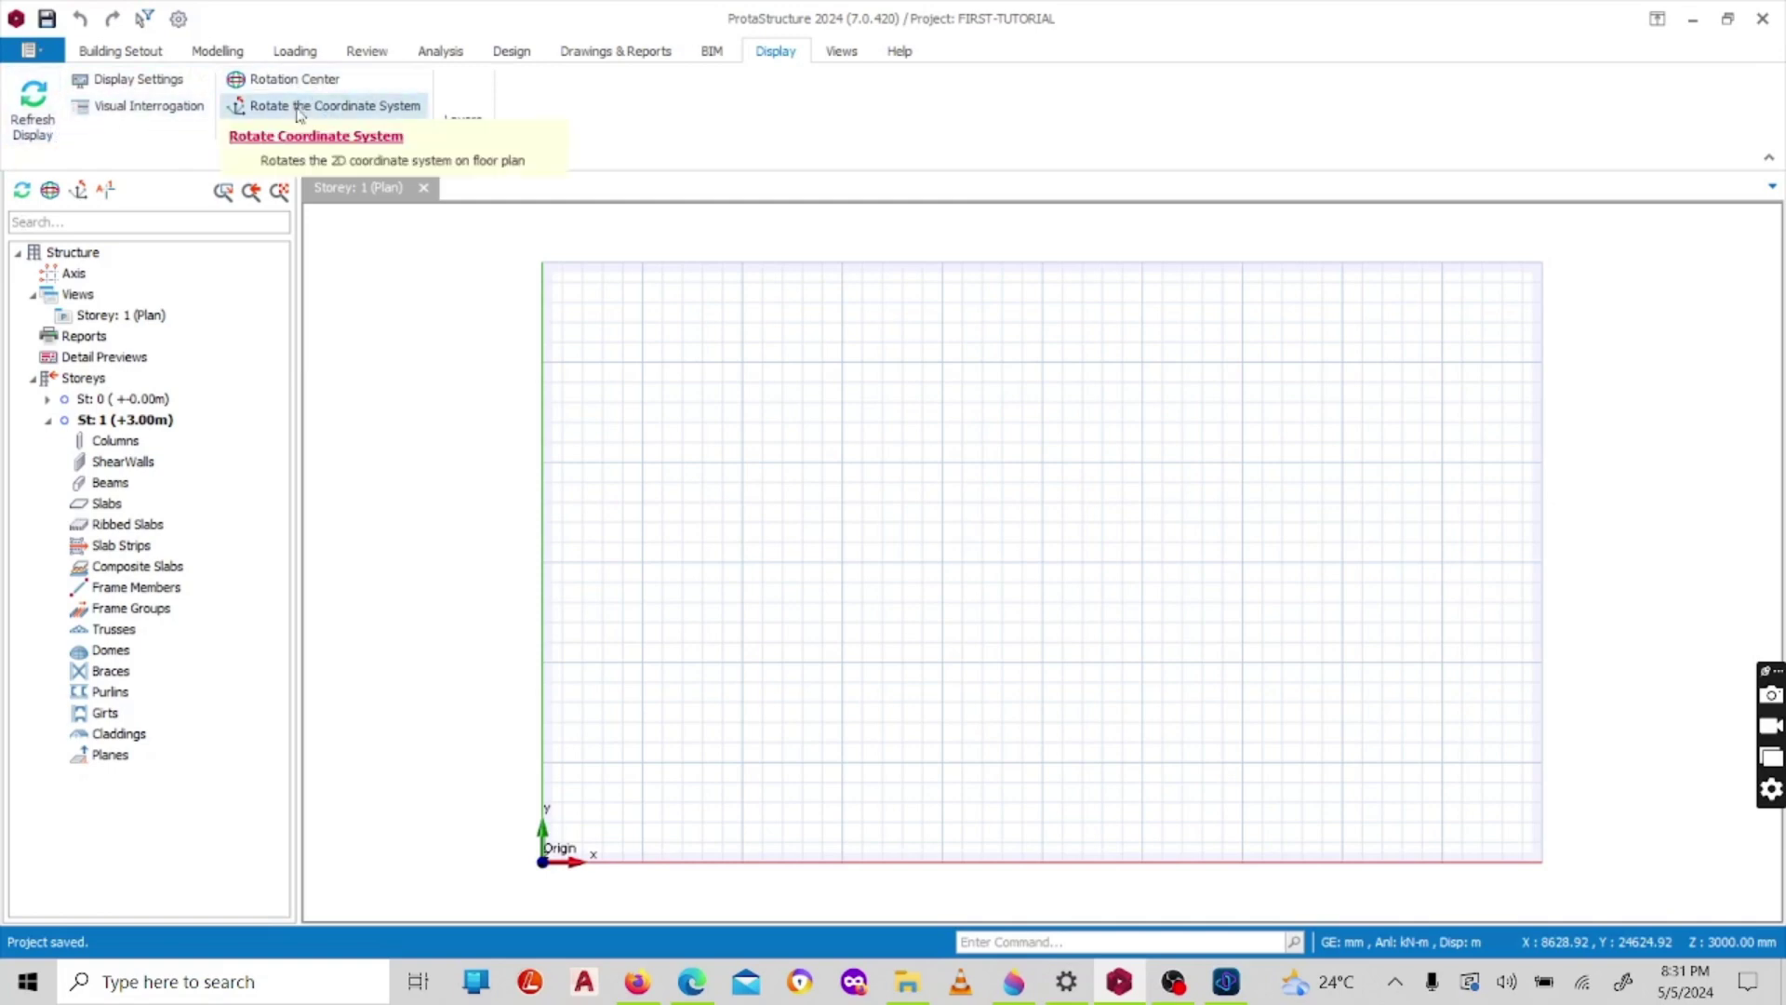
click(842, 53)
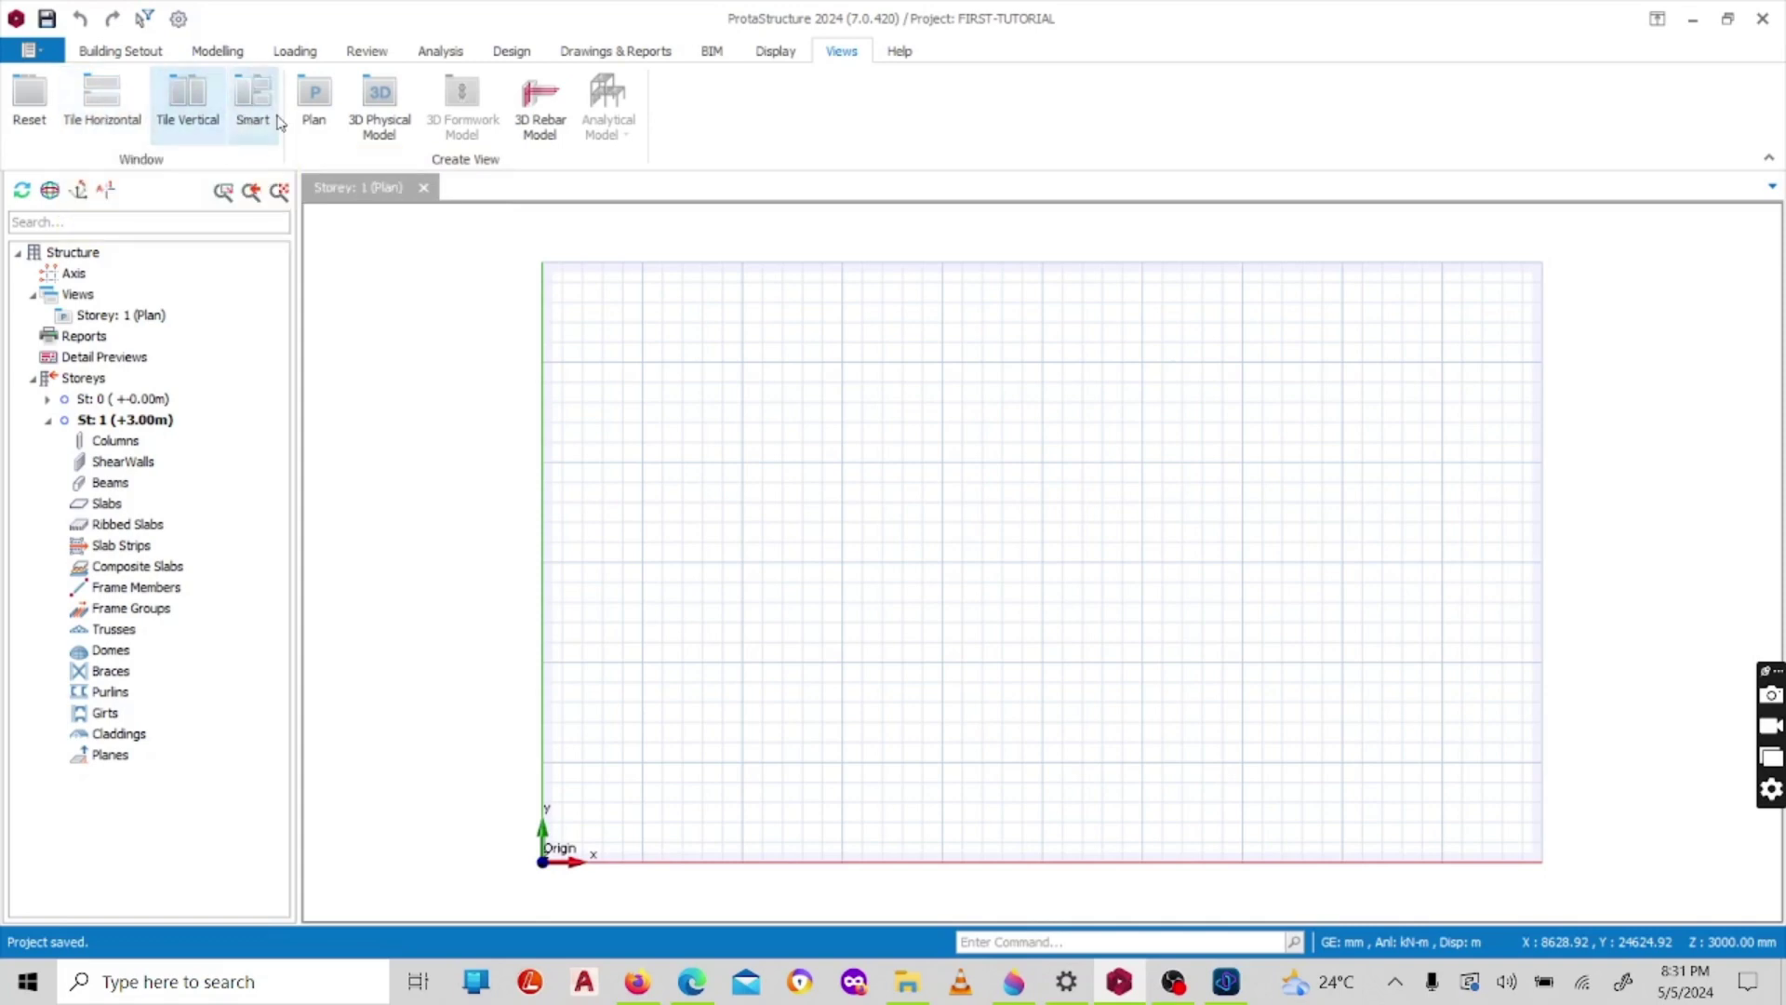
click(313, 140)
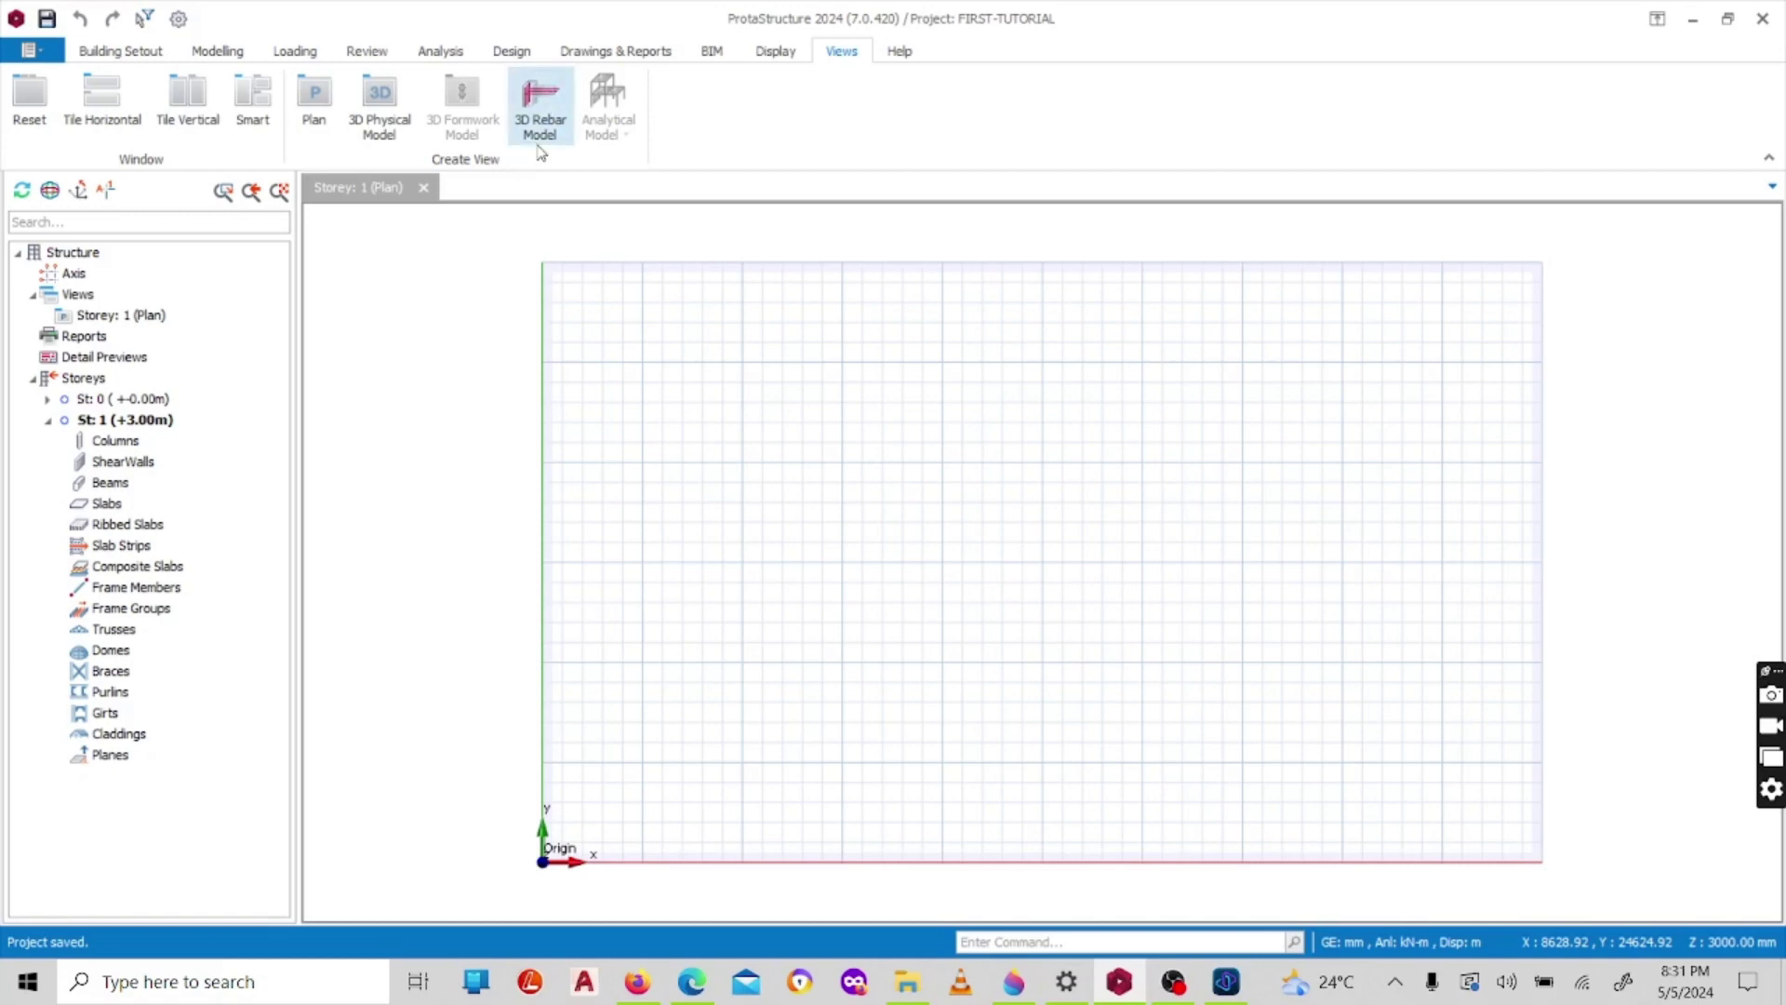
click(40, 119)
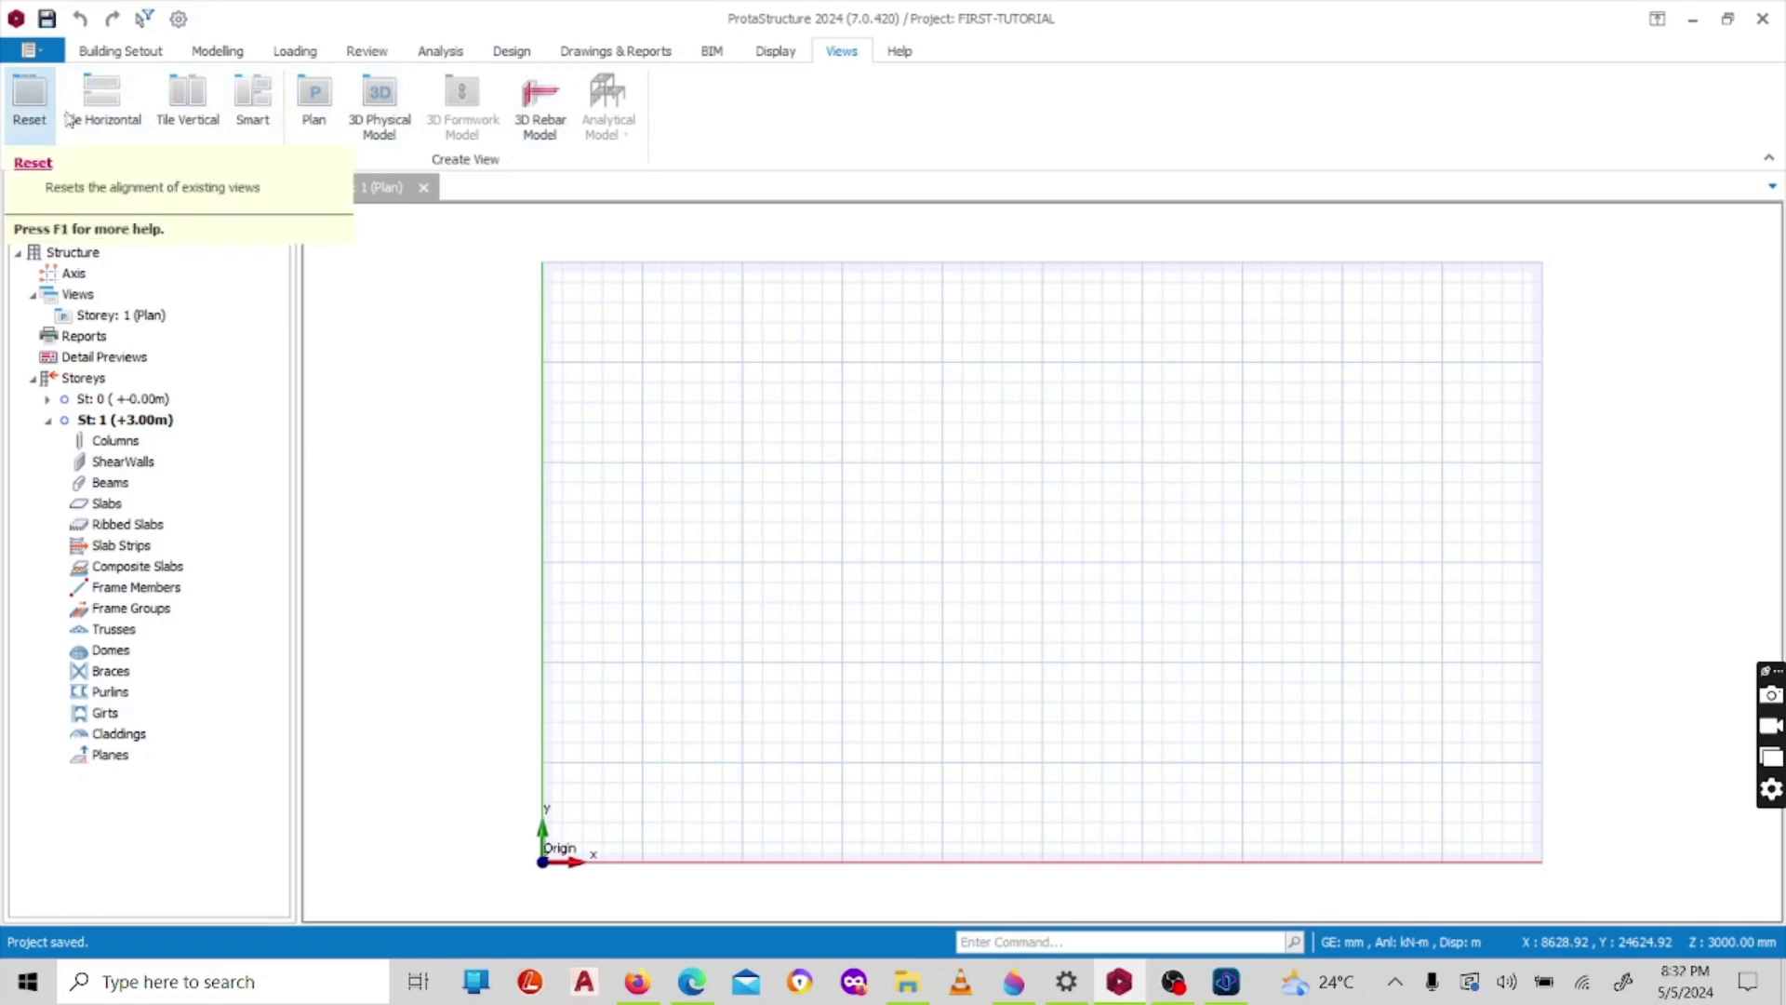
click(899, 53)
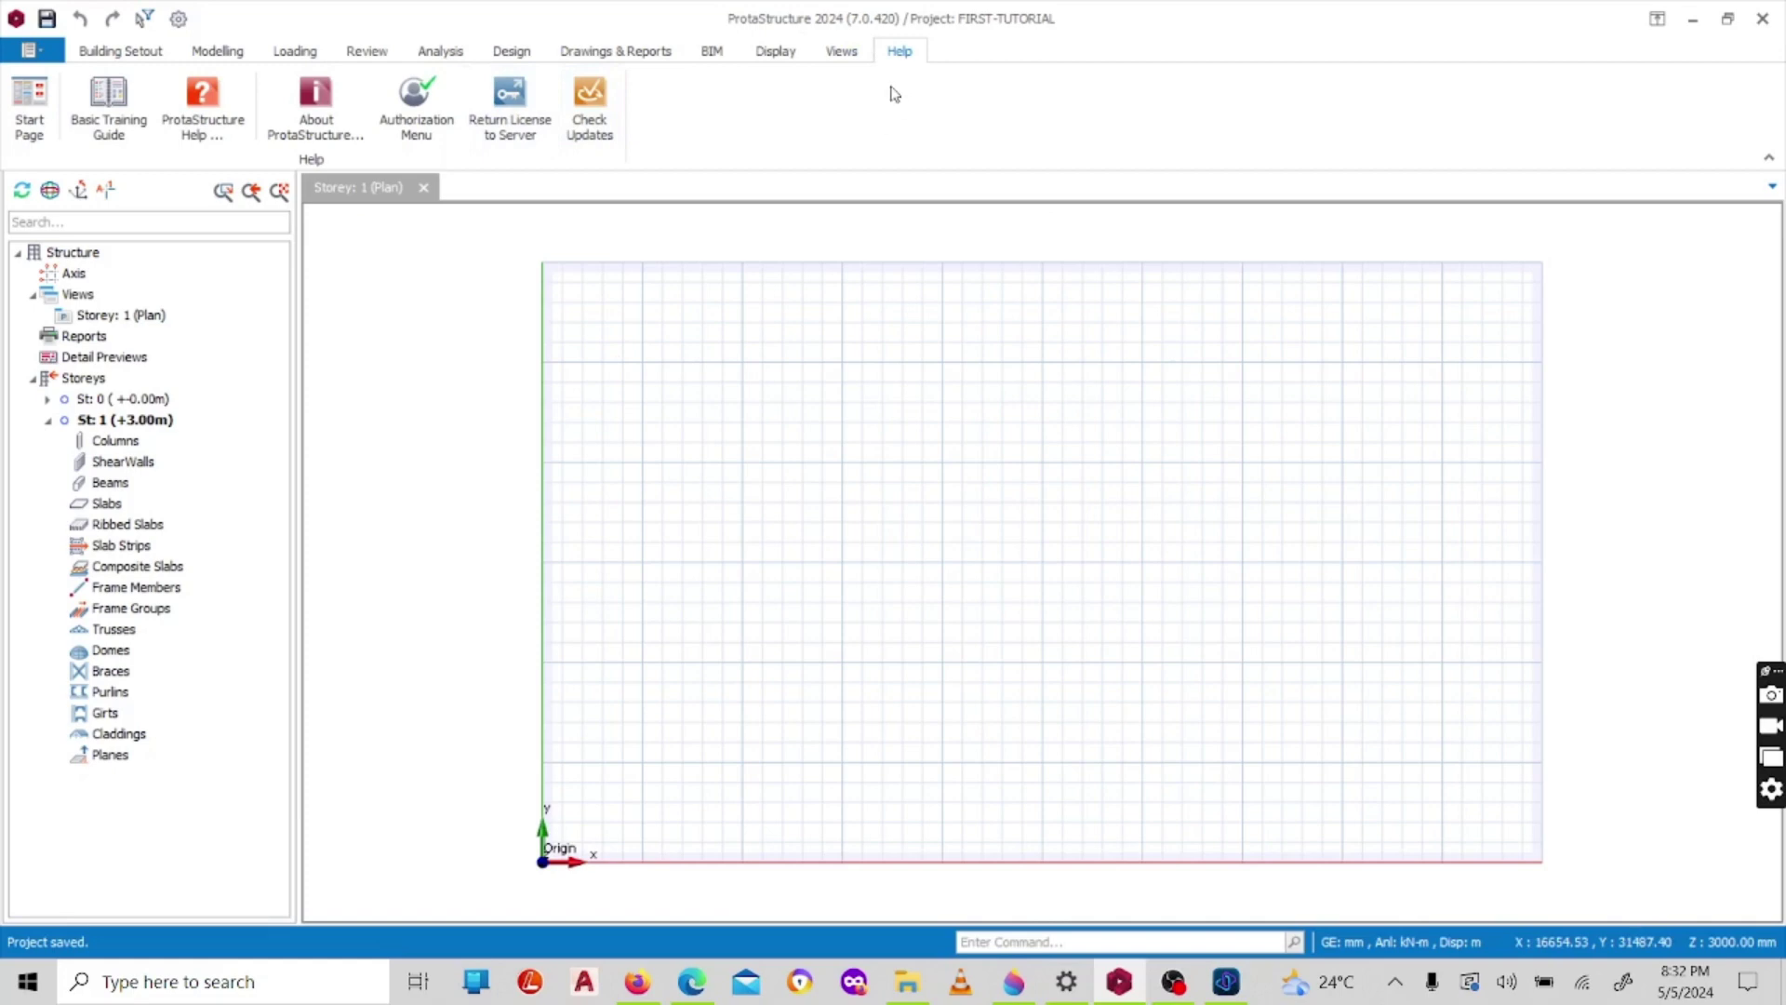
click(117, 54)
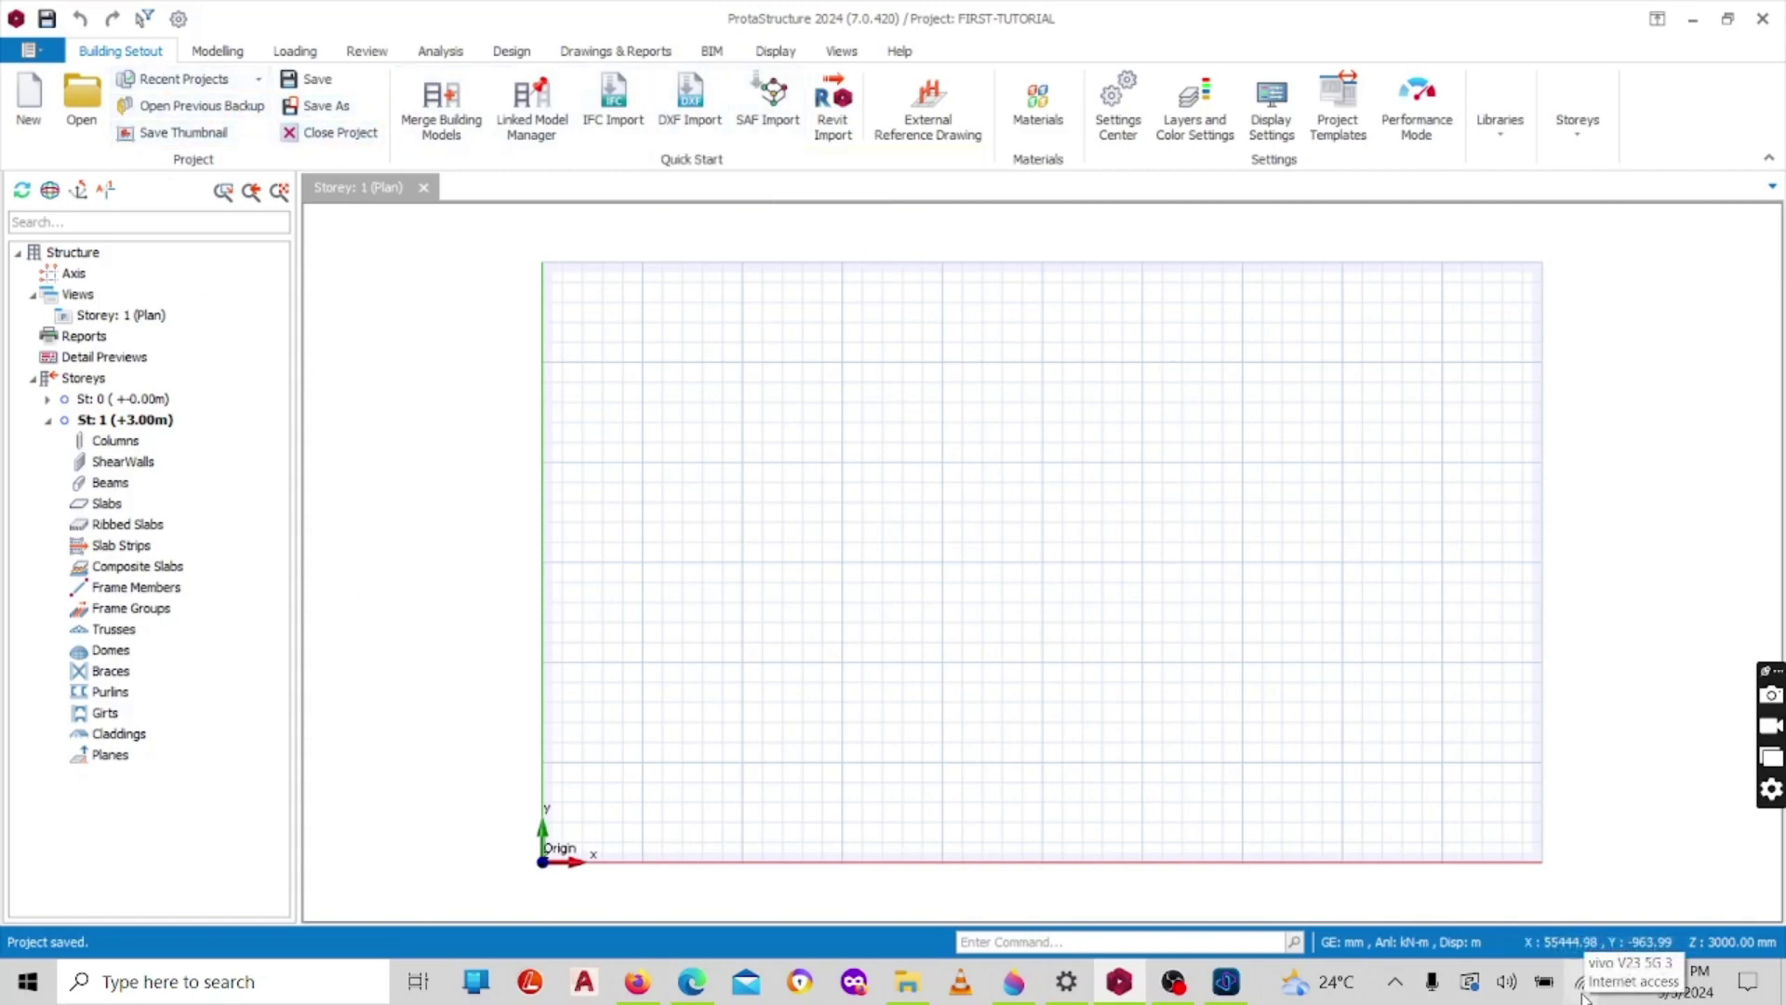
click(1114, 440)
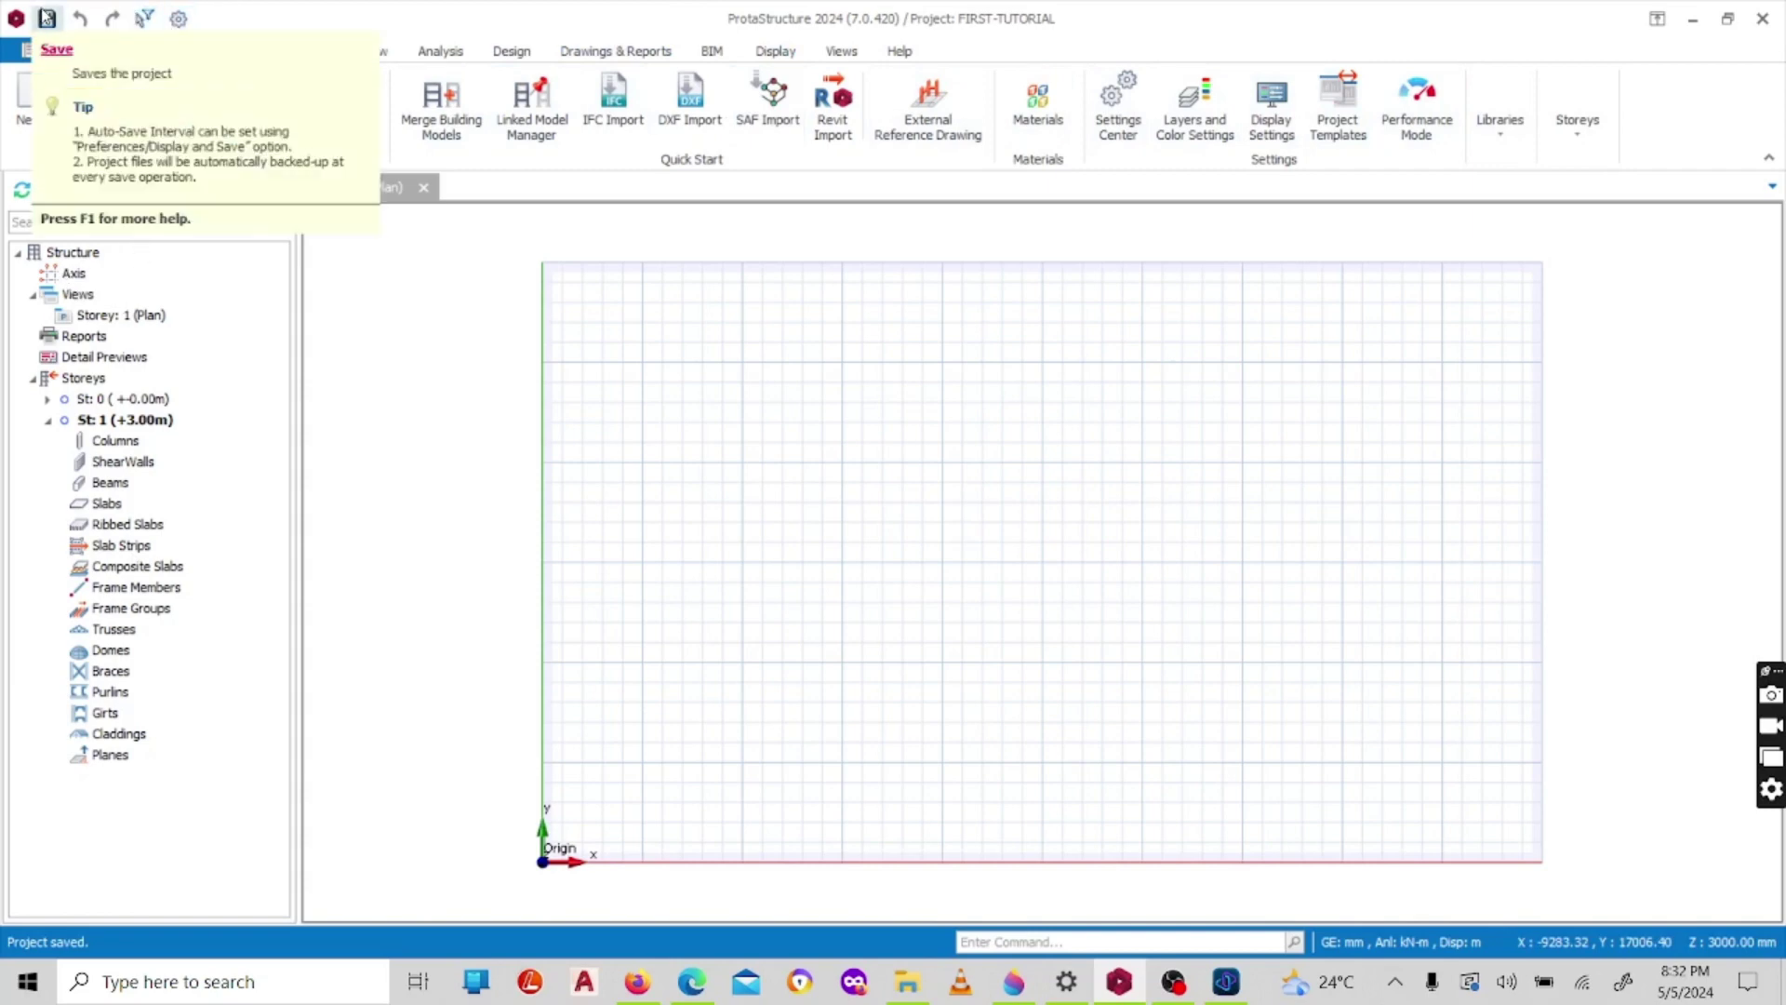
- Set the selection filter to Column only, with all other member types excluded
click(146, 19)
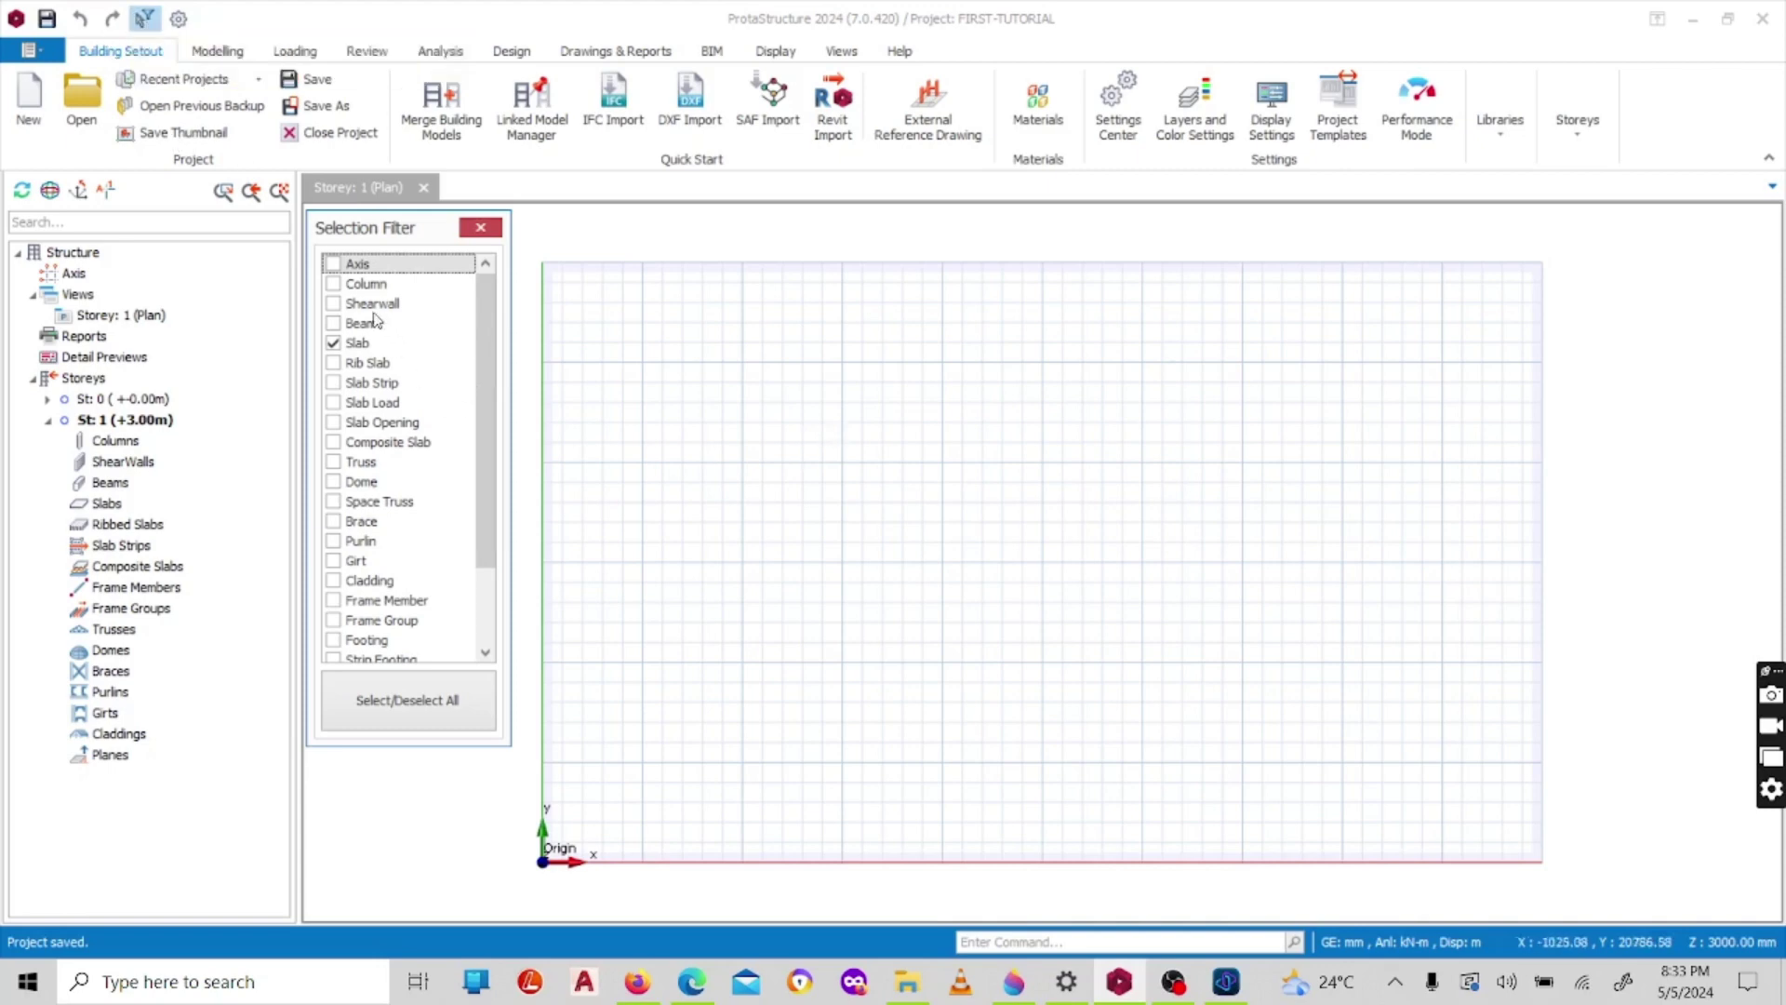
click(334, 285)
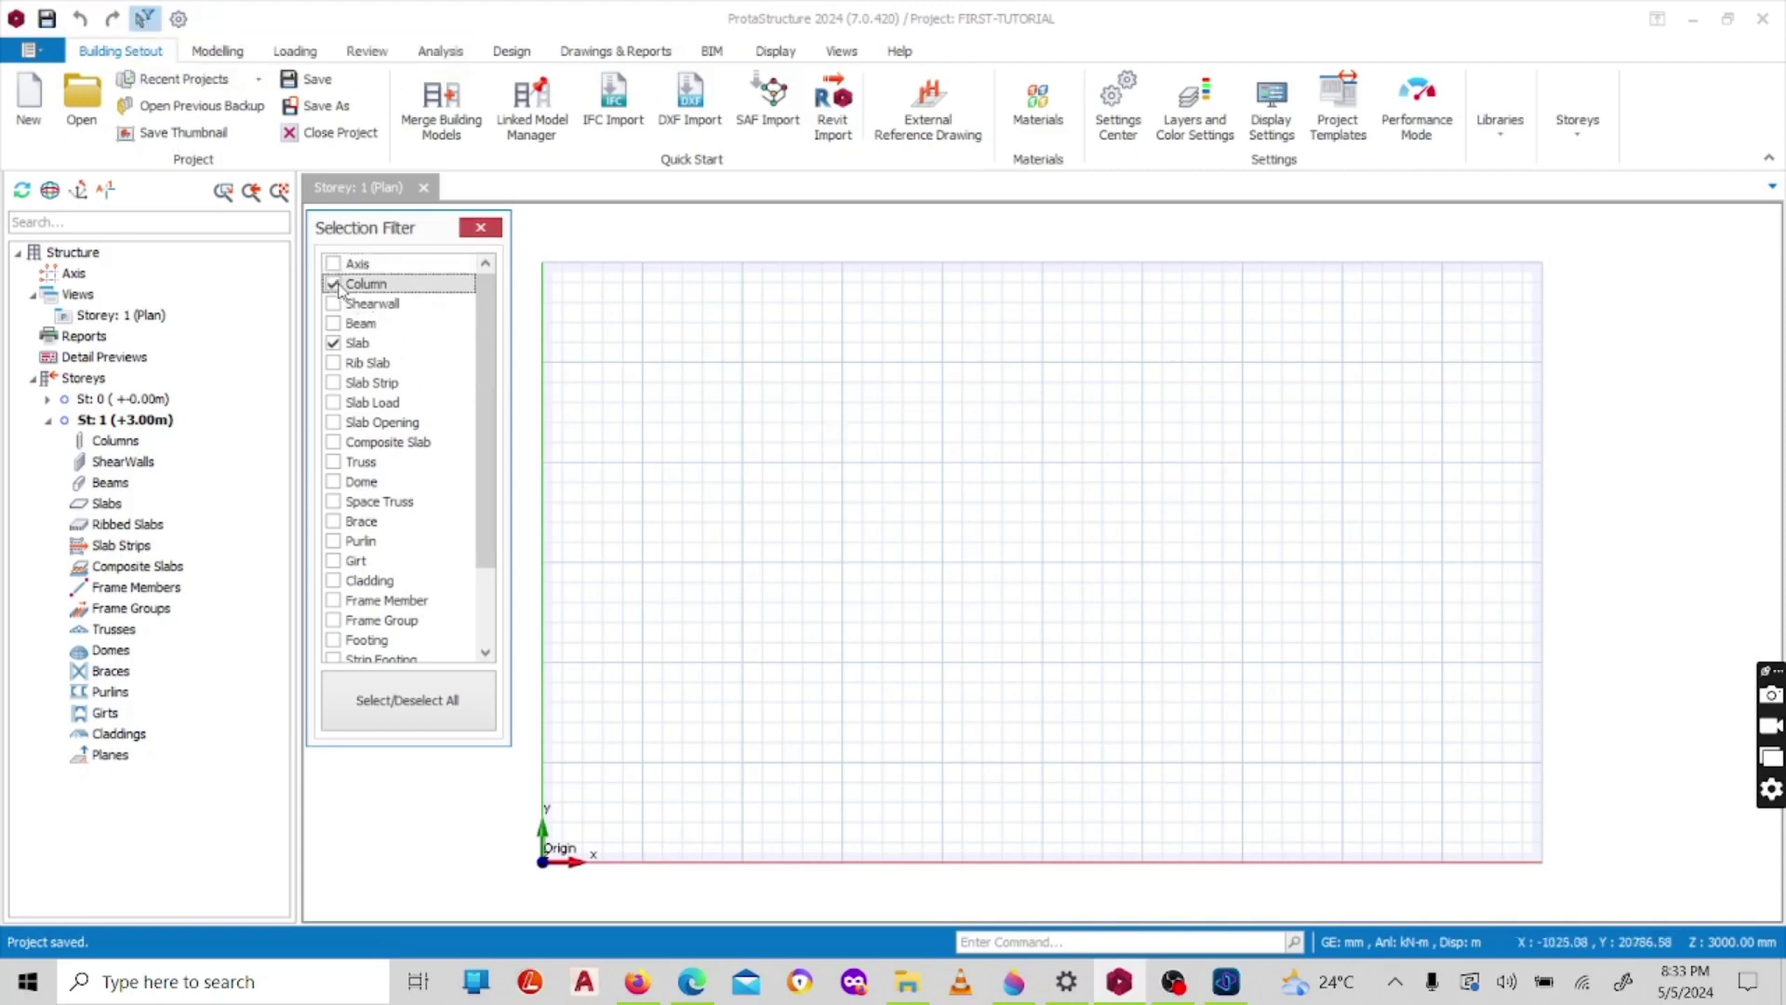
click(407, 700)
click(333, 285)
- Try window selections across the plan grid with the column filter, check the remaining filter types and close the filter
drag(1439, 783, 656, 296)
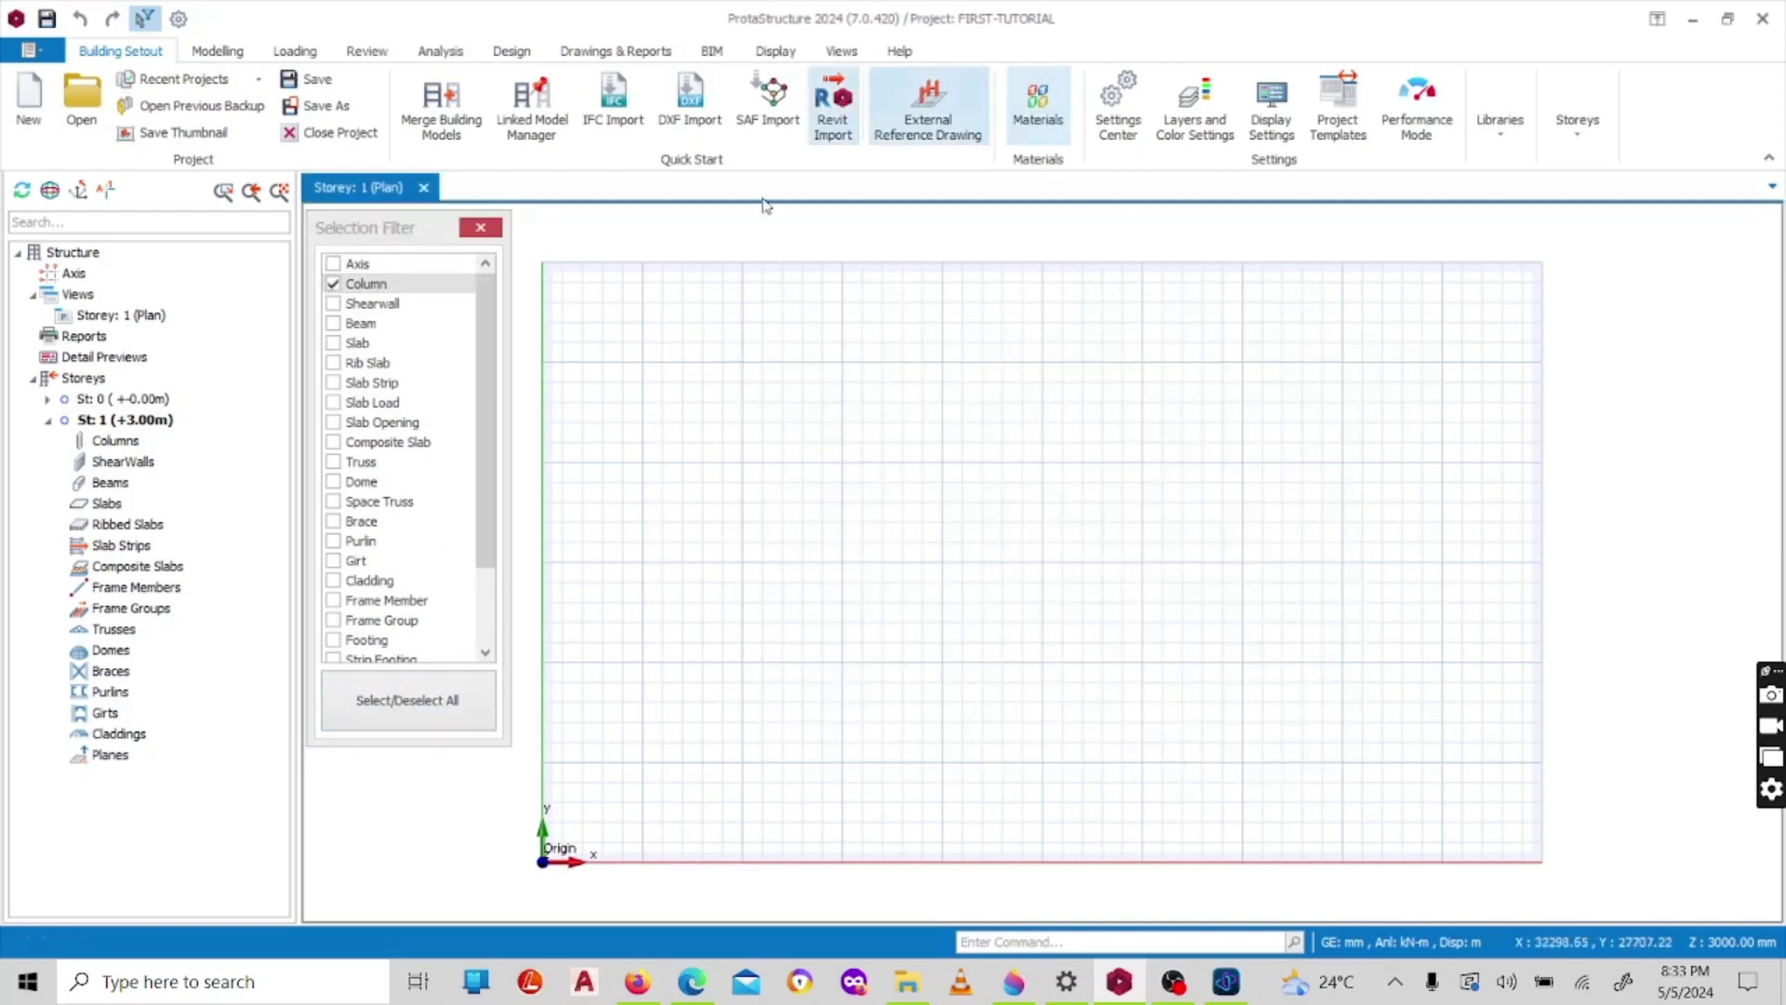
drag(1371, 763, 706, 352)
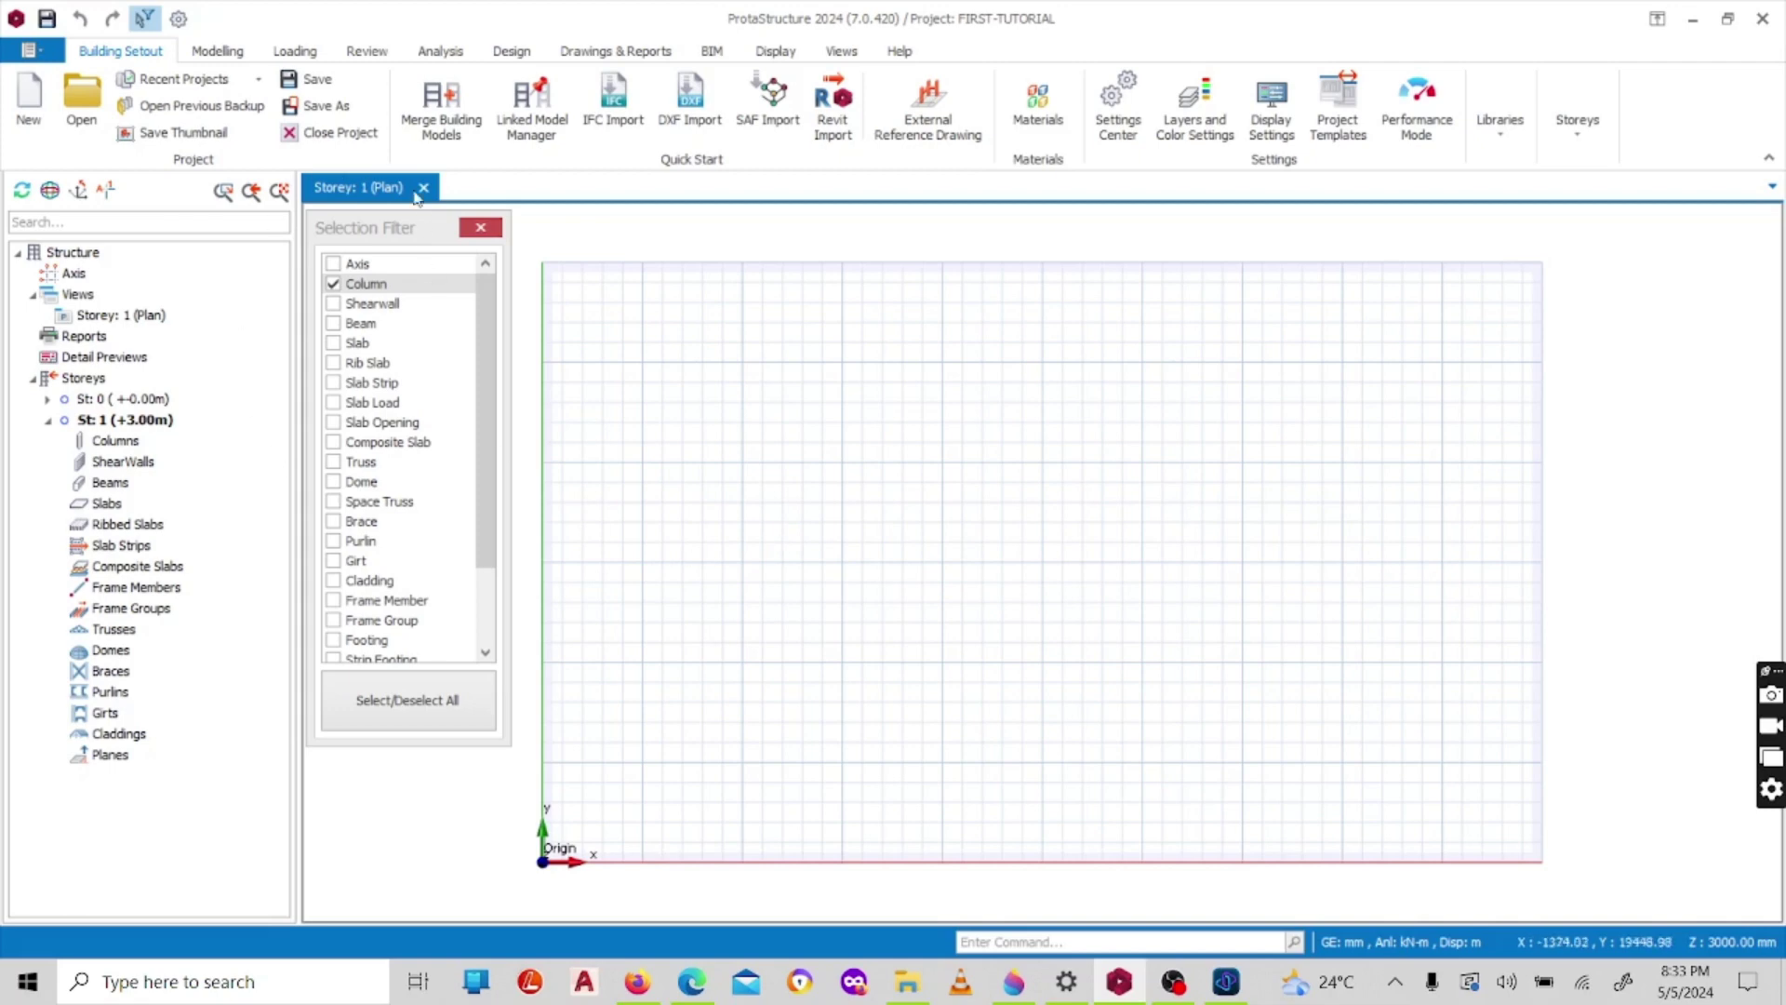
scroll(411, 503, down, 2)
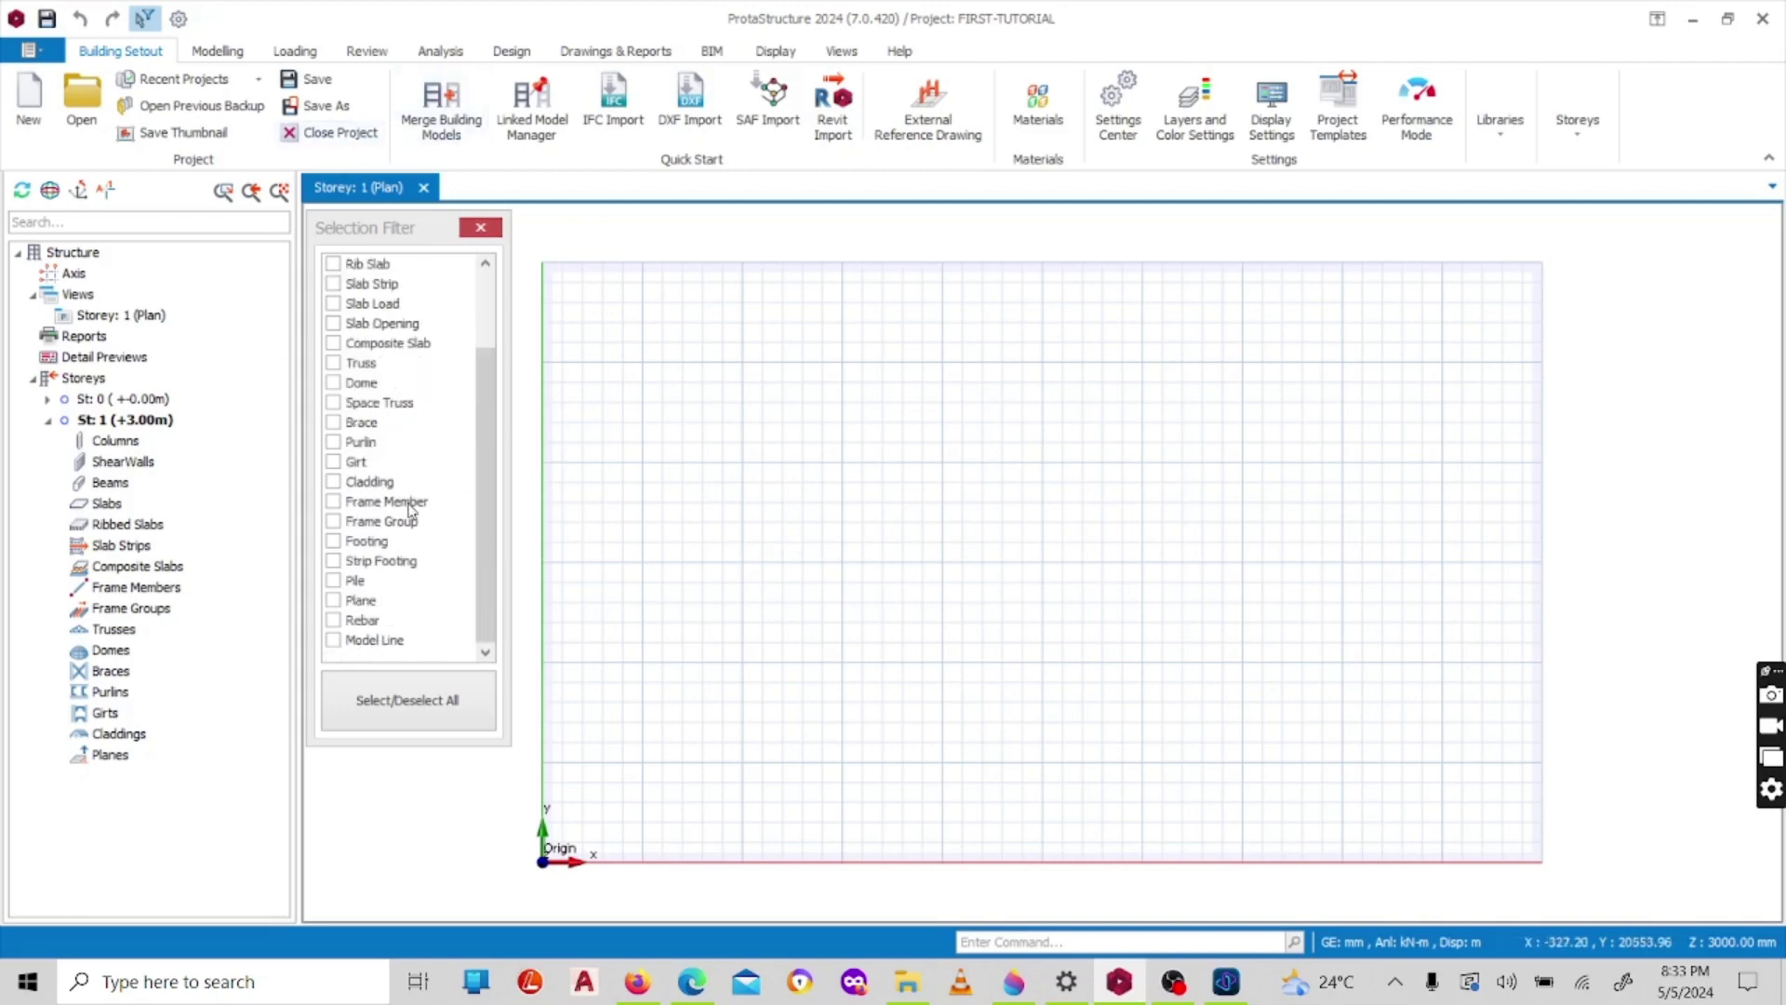
scroll(424, 446, up, 2)
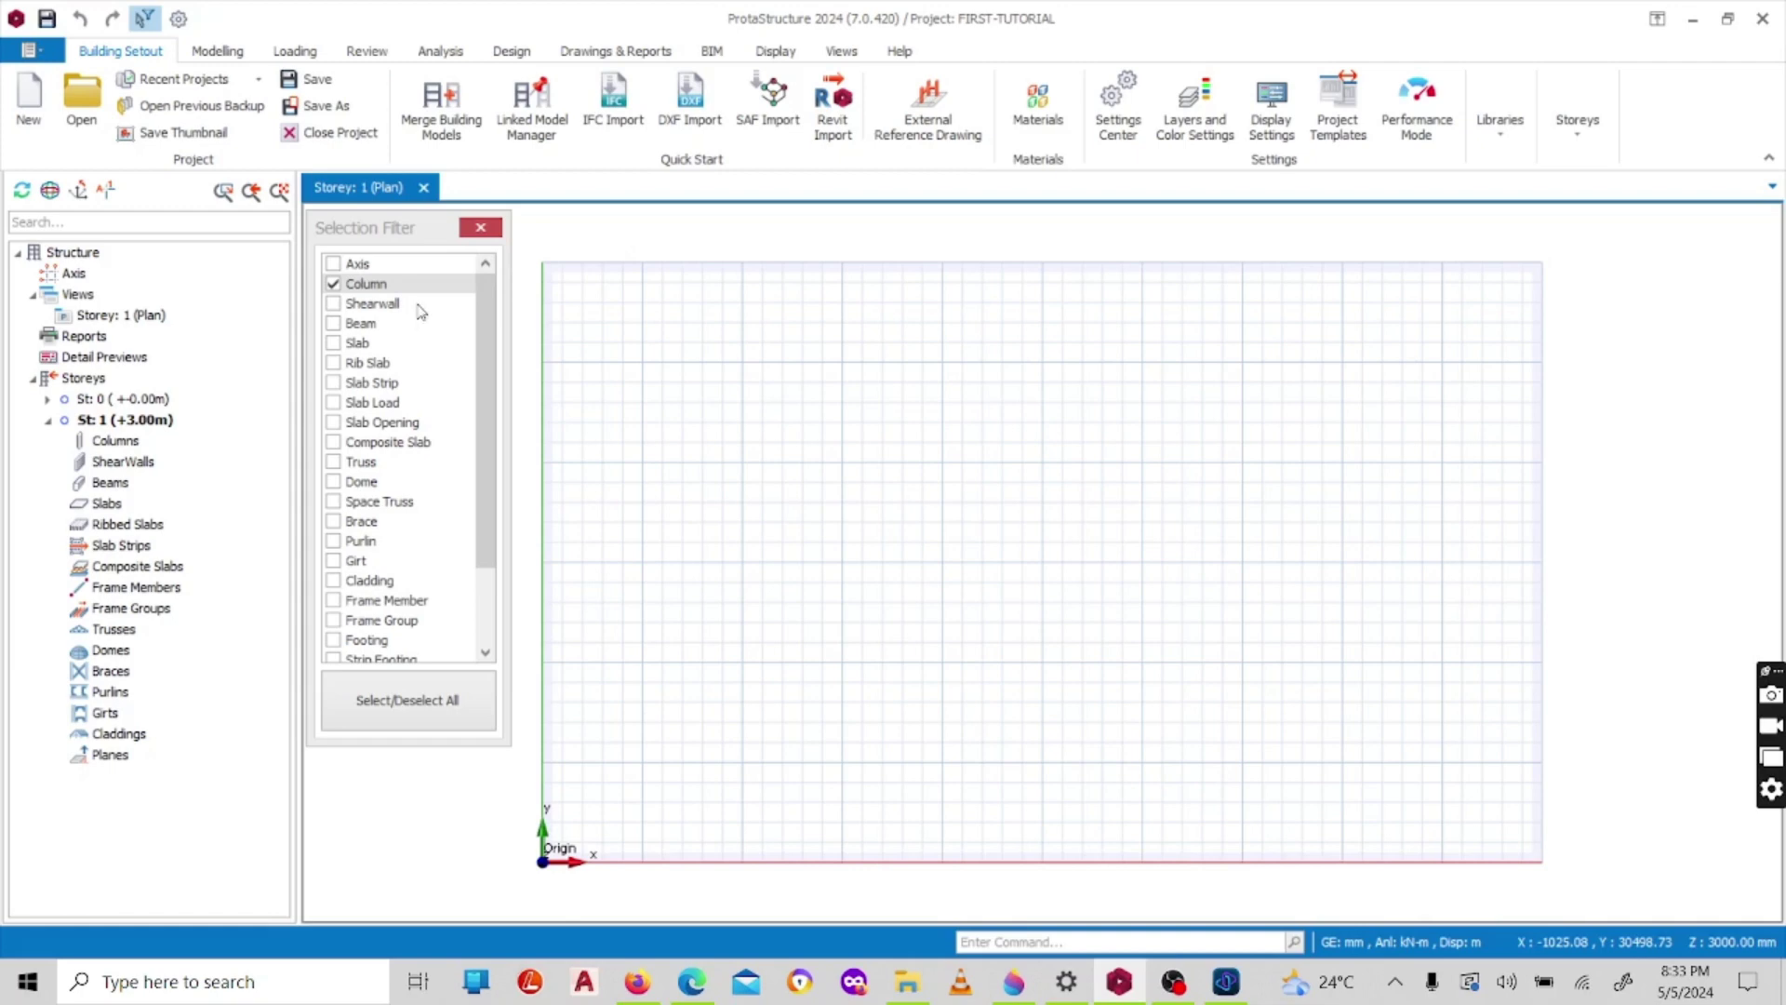
click(483, 229)
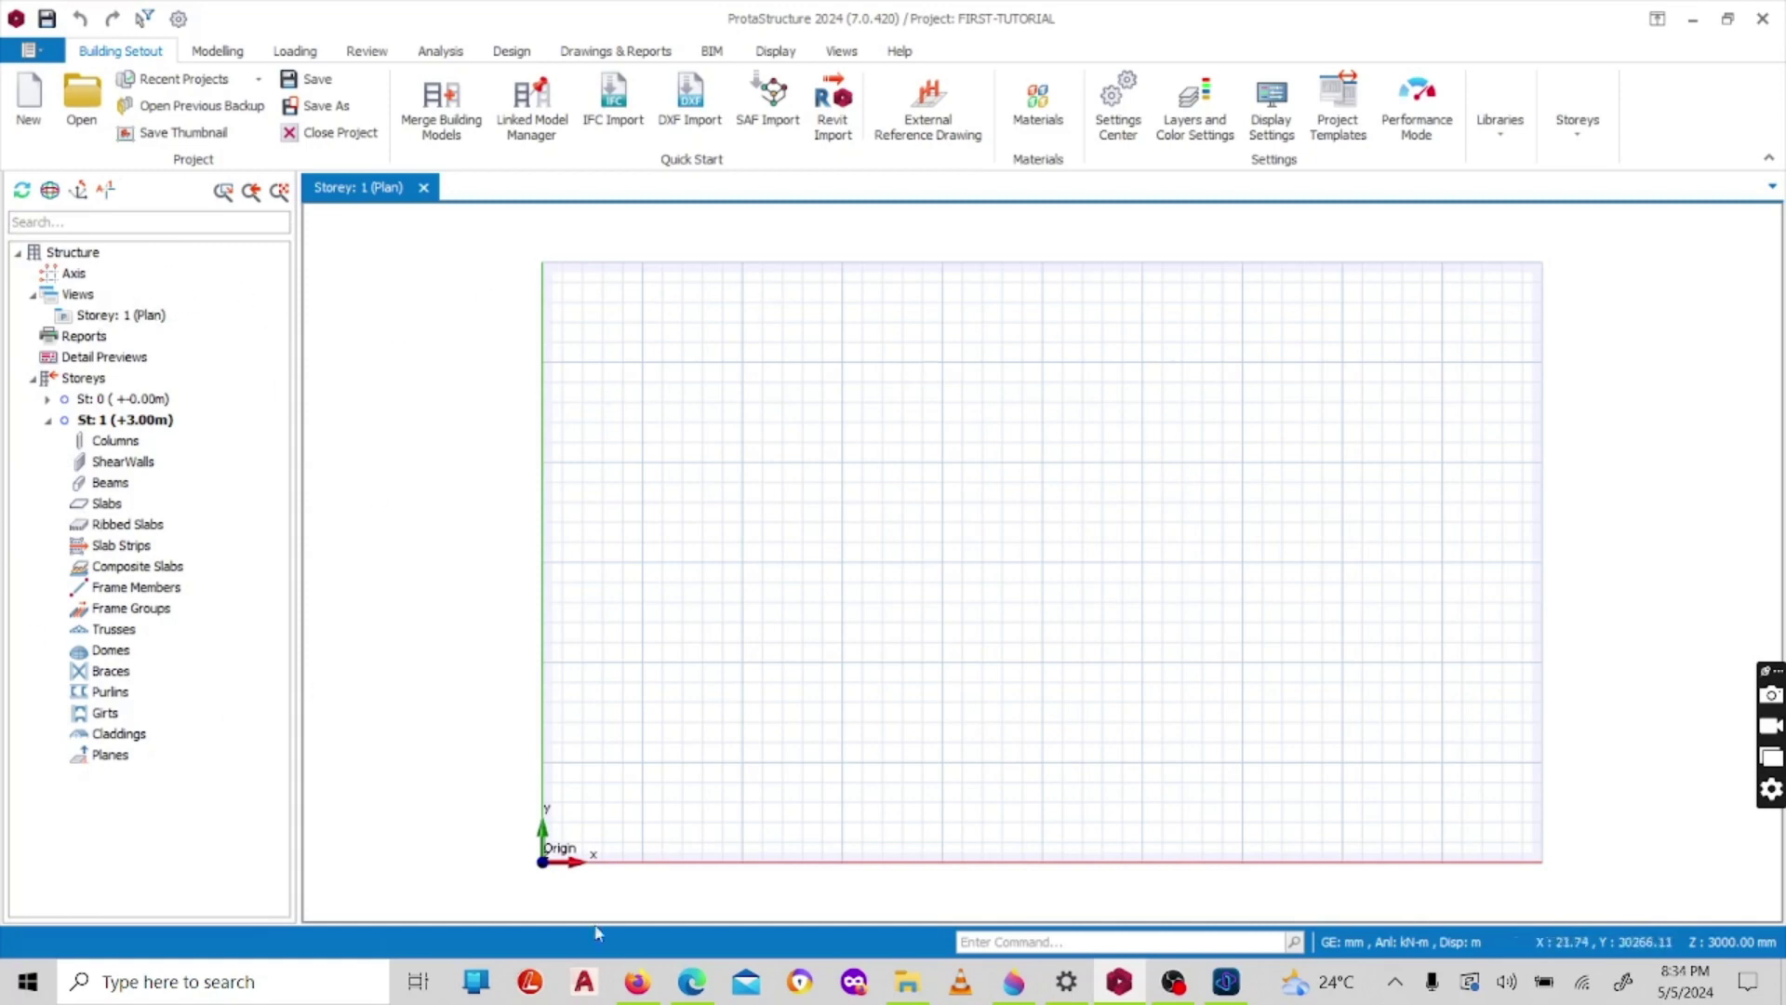
- Examine the drawing area of the Storey: 1 plan, including the grid and the origin, at different scales
scroll(934, 485, down, 1)
scroll(779, 584, up, 1)
scroll(659, 684, down, 1)
scroll(805, 431, up, 2)
scroll(729, 487, down, 2)
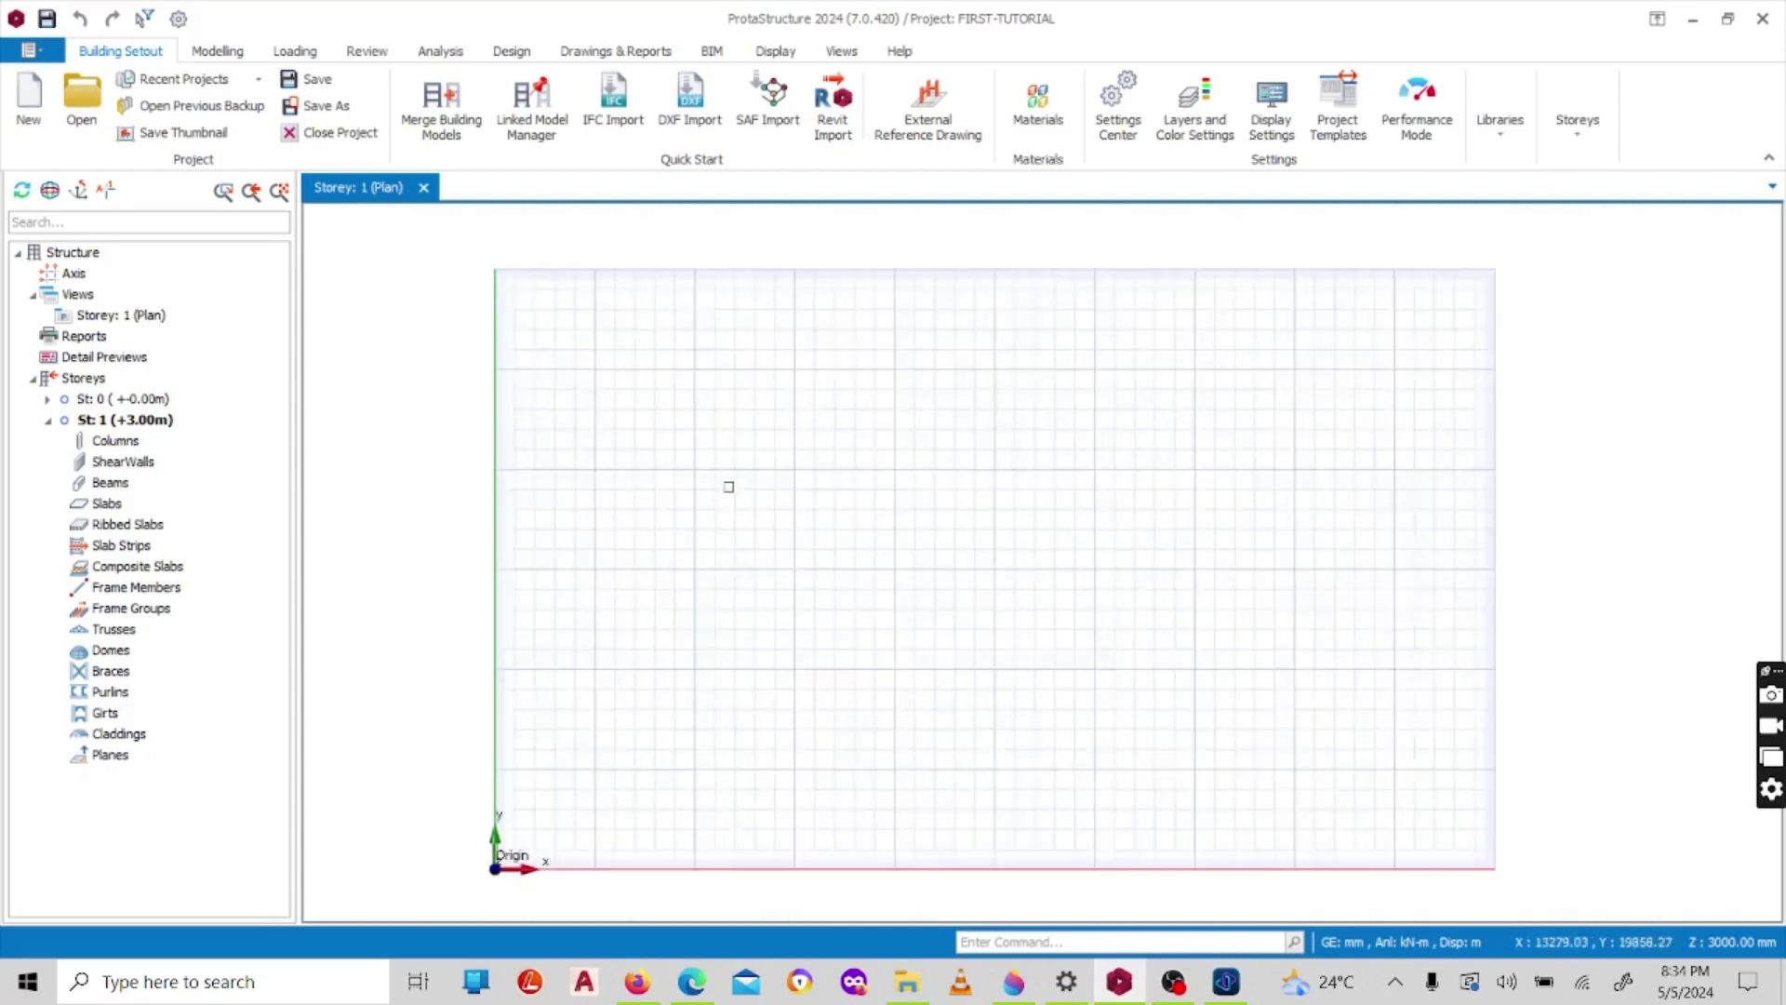
scroll(788, 460, up, 1)
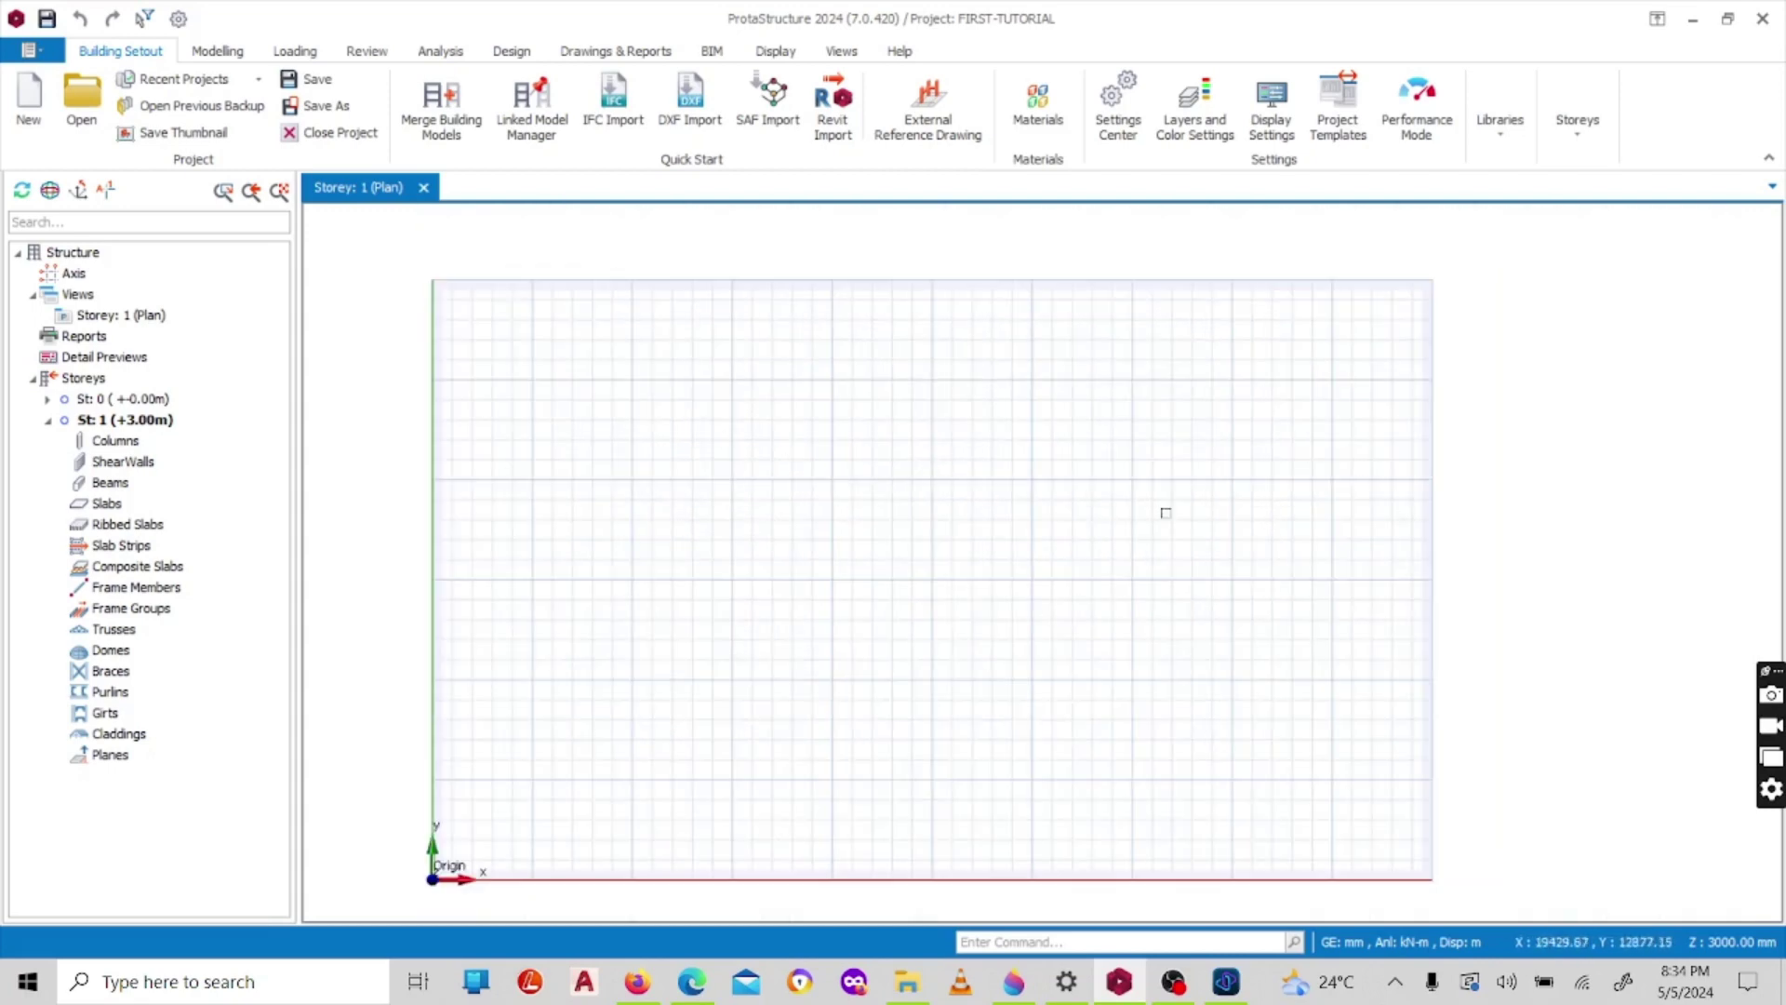
scroll(880, 509, down, 1)
scroll(571, 754, down, 3)
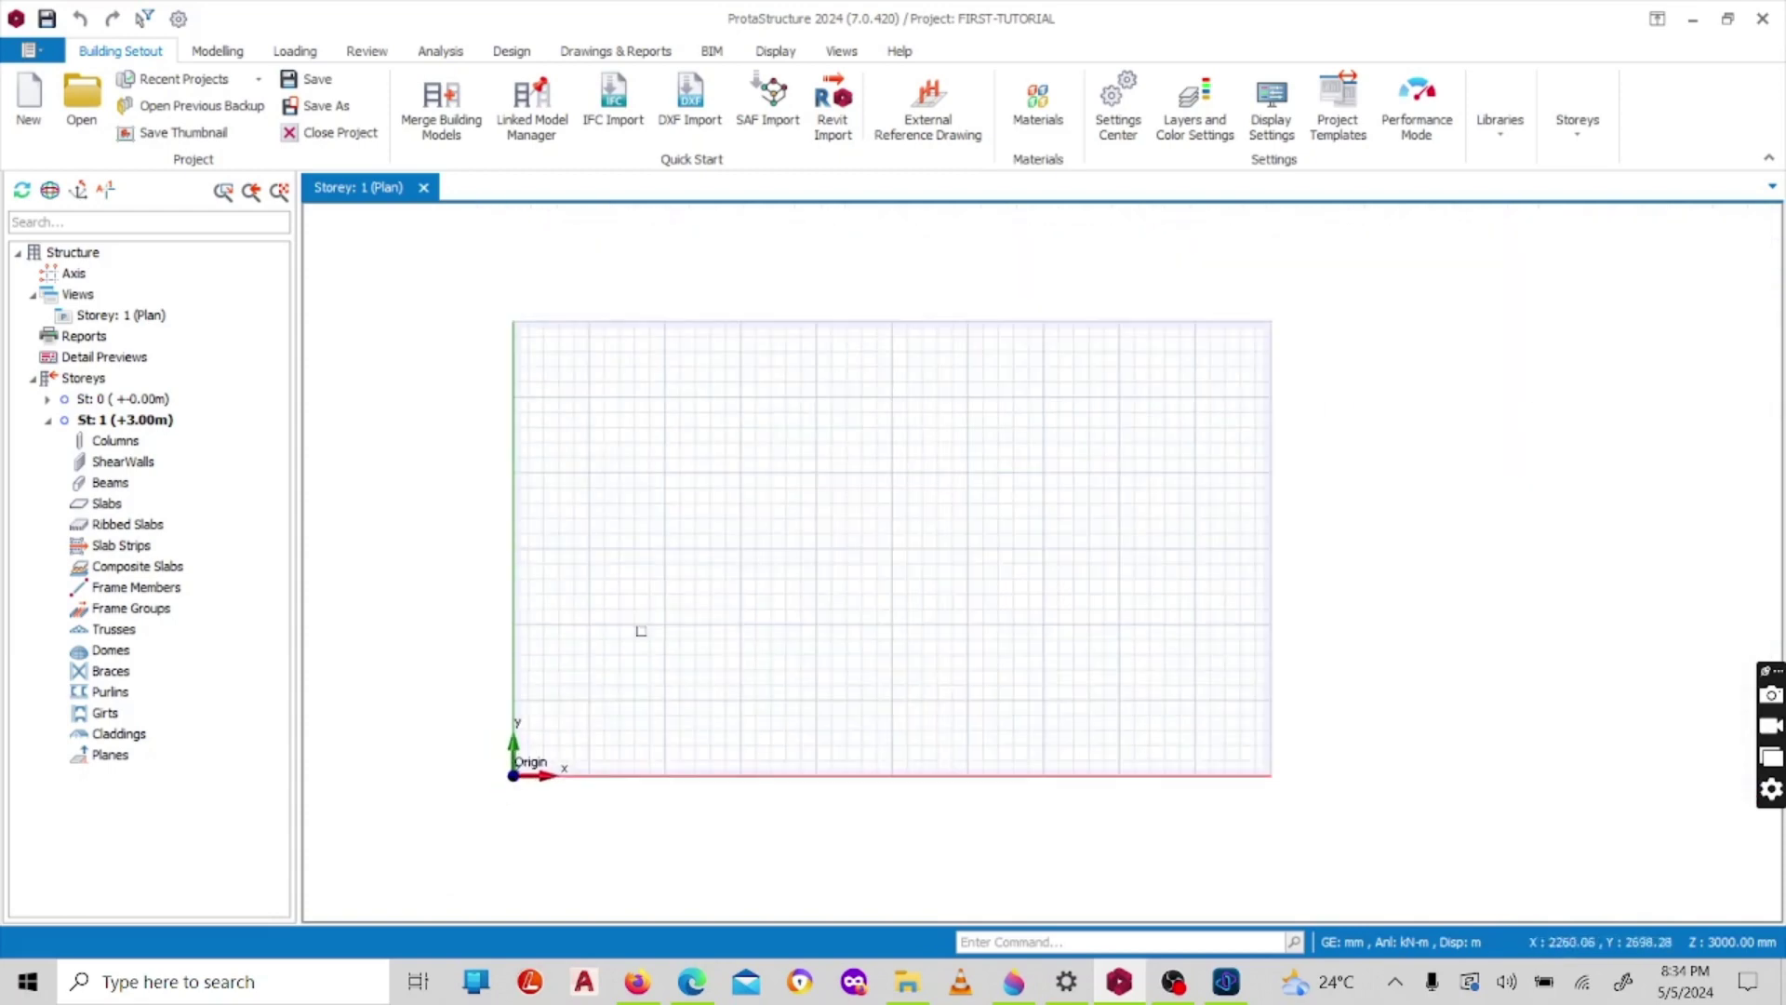
scroll(666, 605, up, 2)
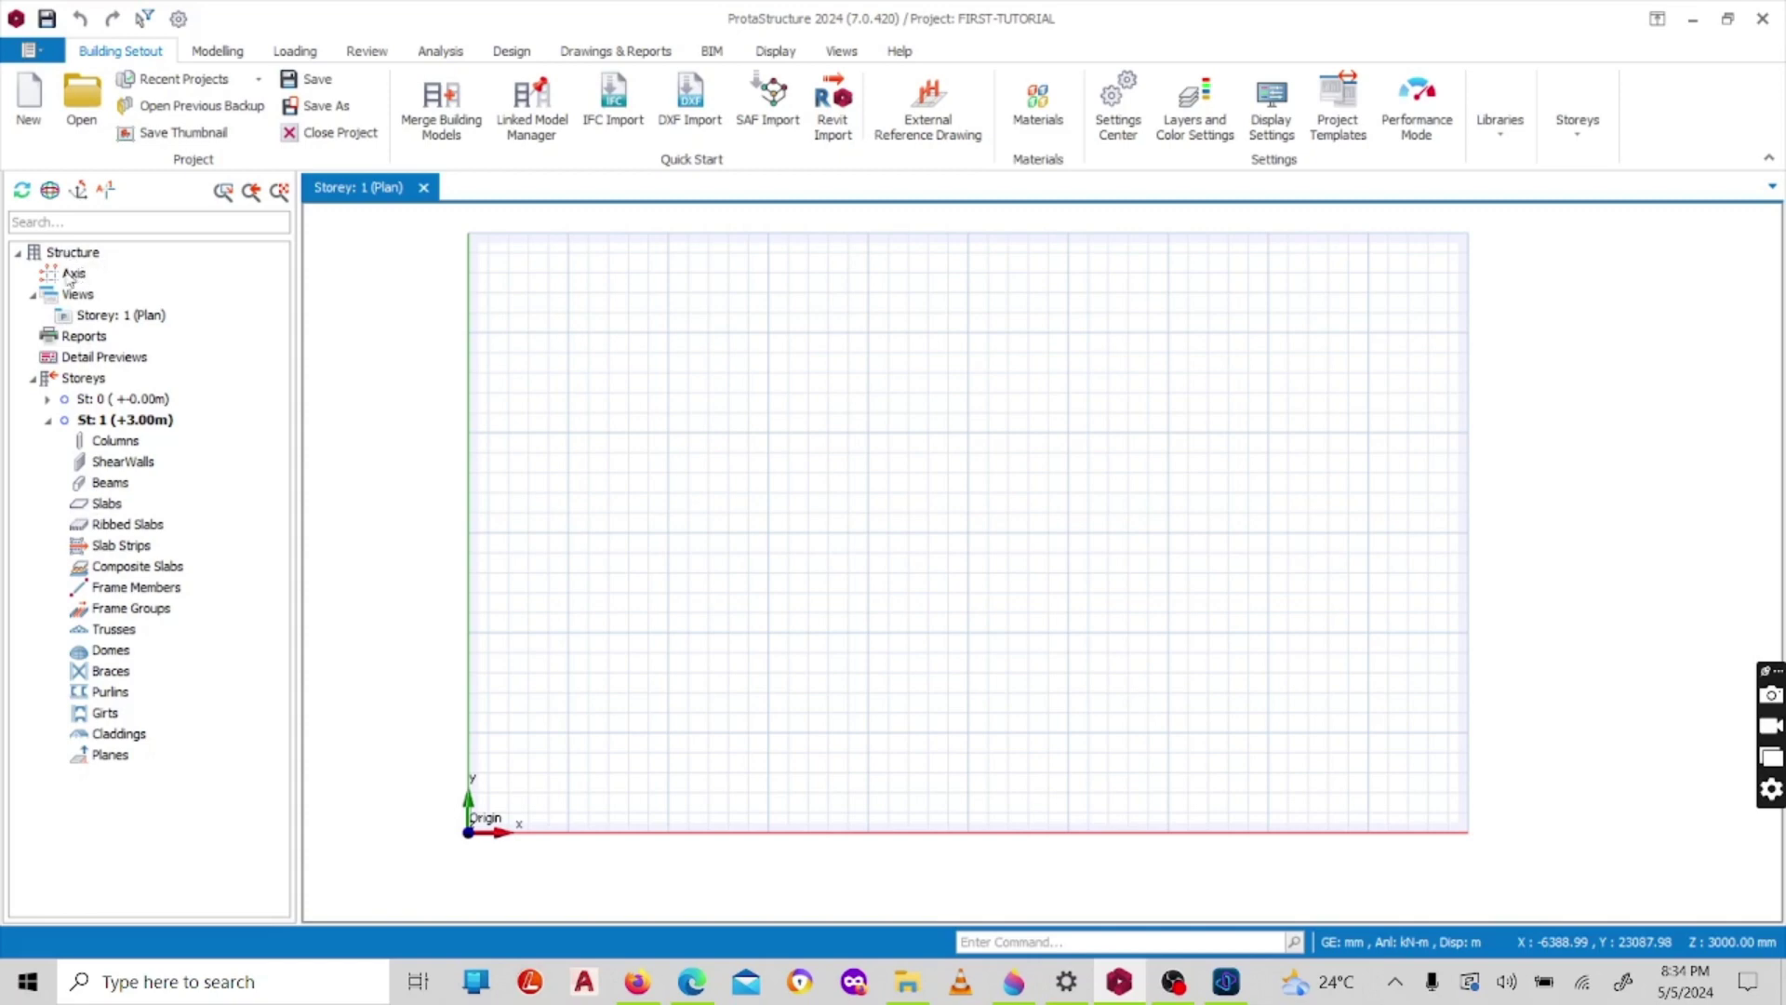
- Examine the axis commands offered in the structure tree, such as Orthogonal Axis Generator, and compare them with the modelling commands
right_click(78, 276)
click(75, 273)
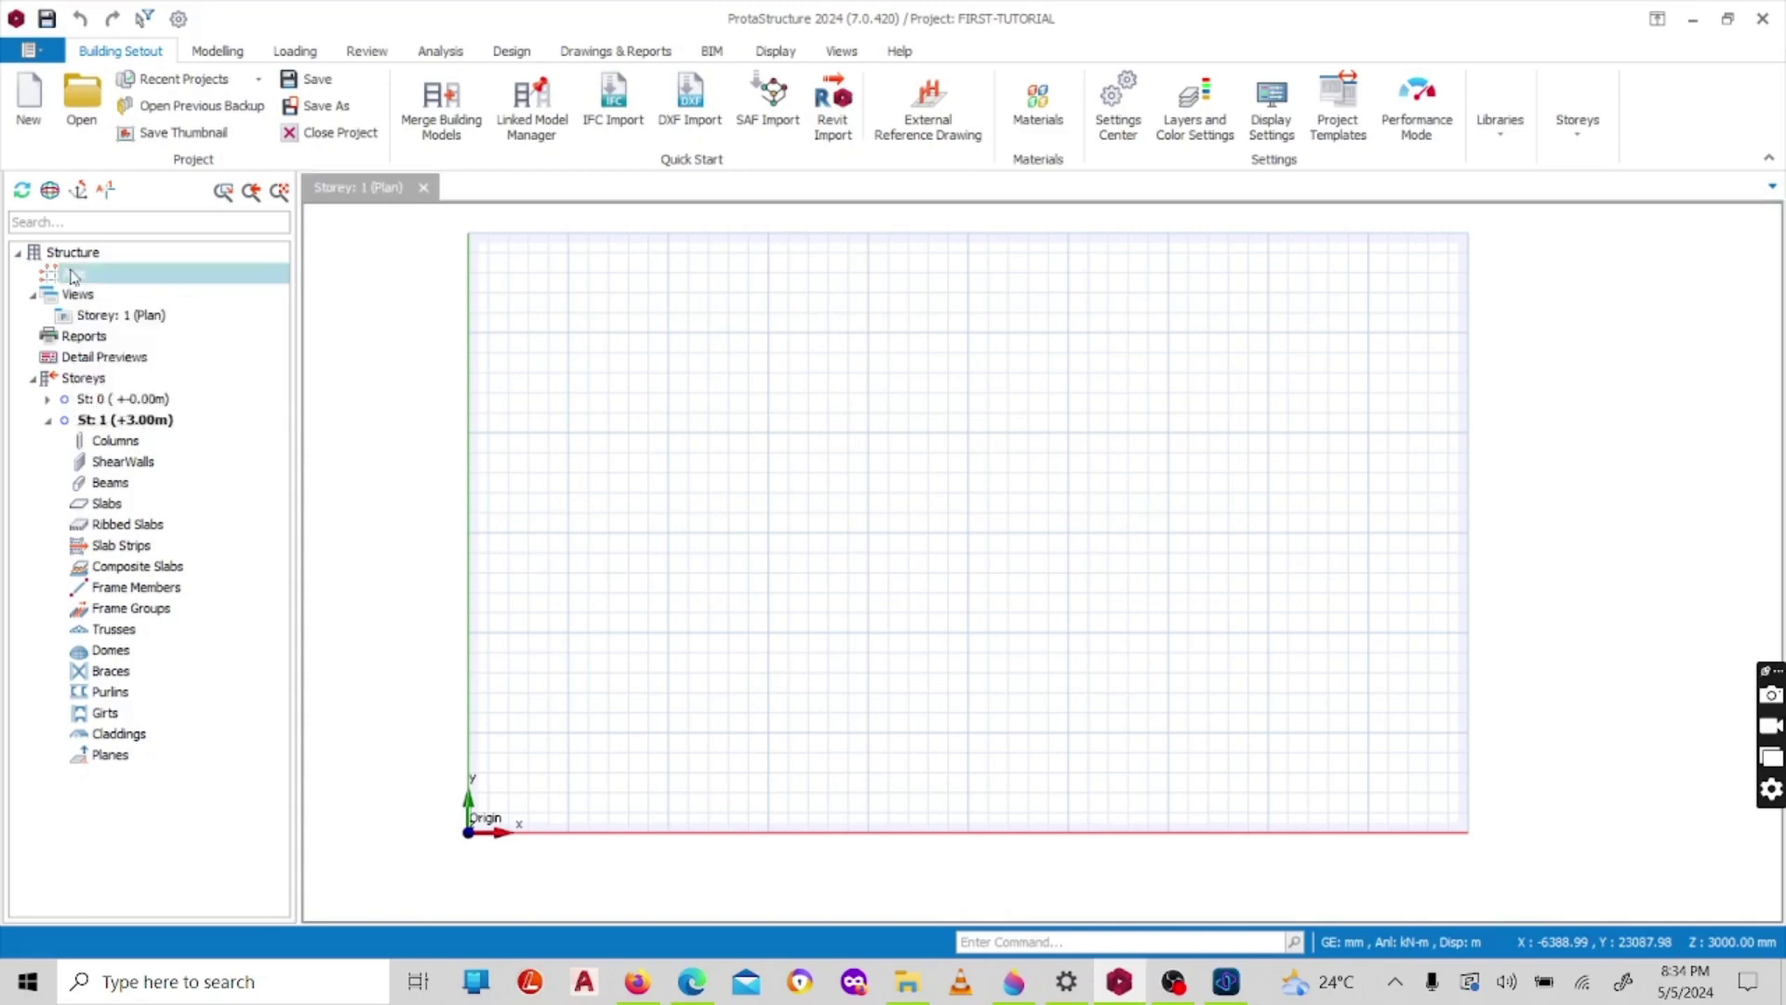
right_click(73, 276)
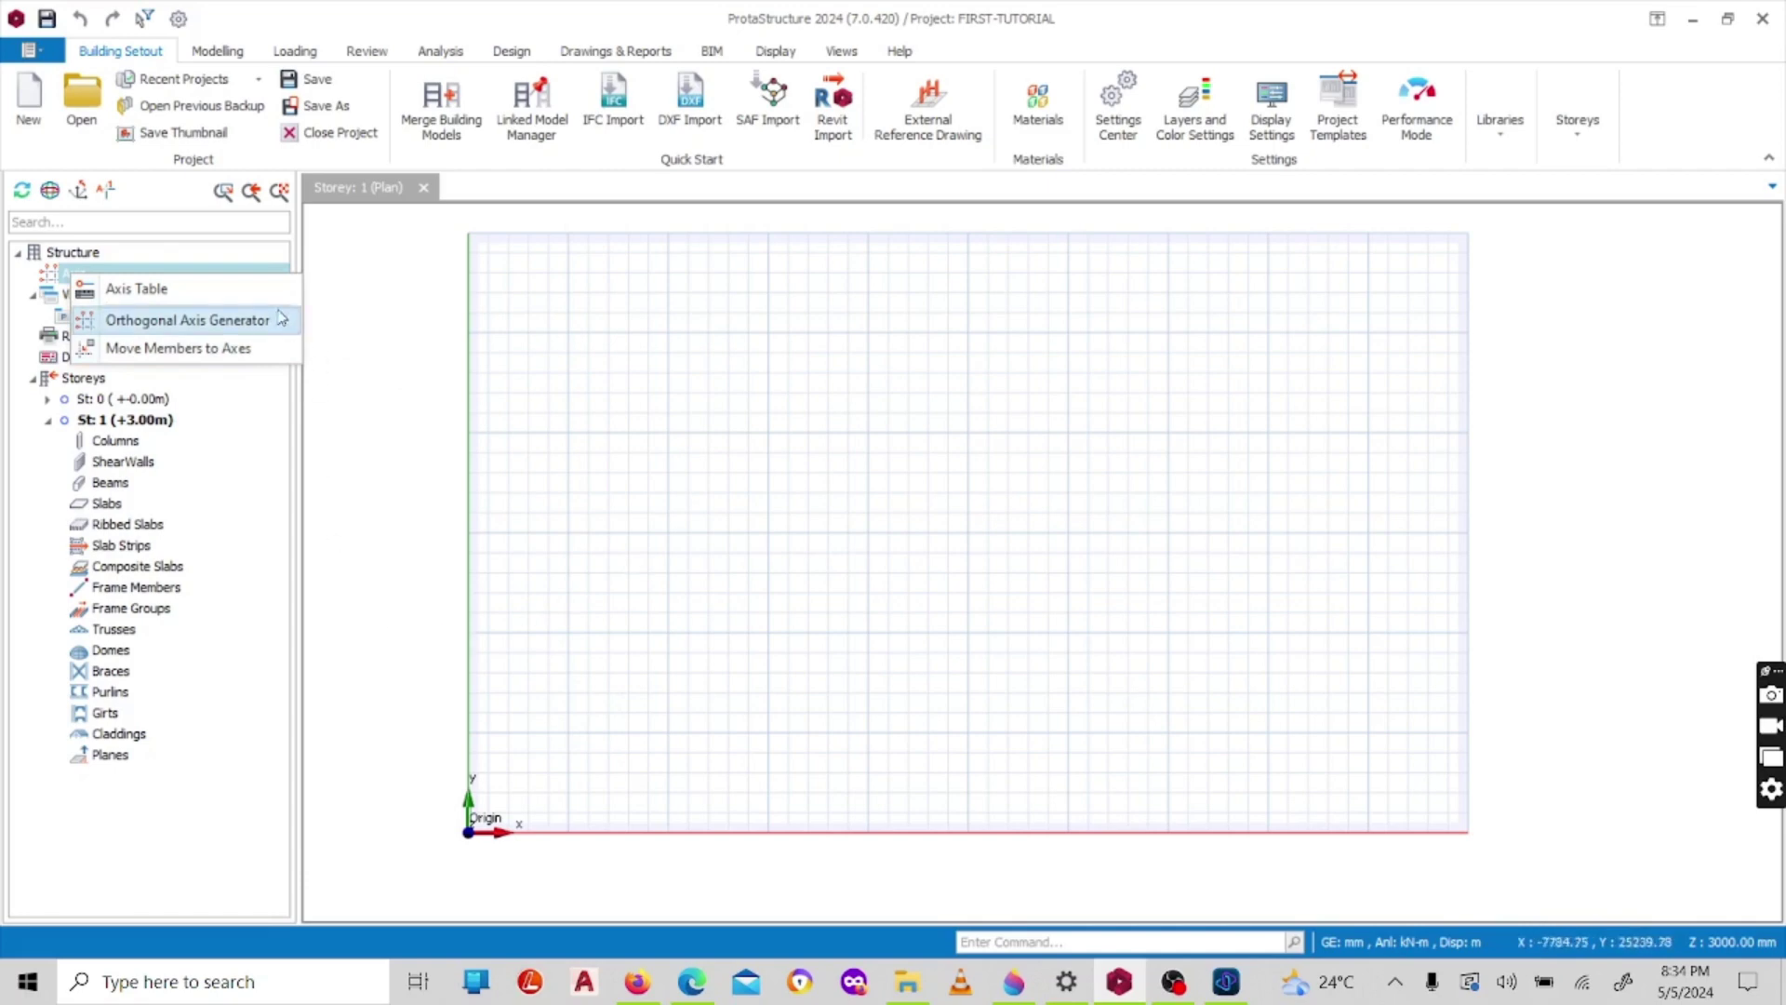
click(102, 268)
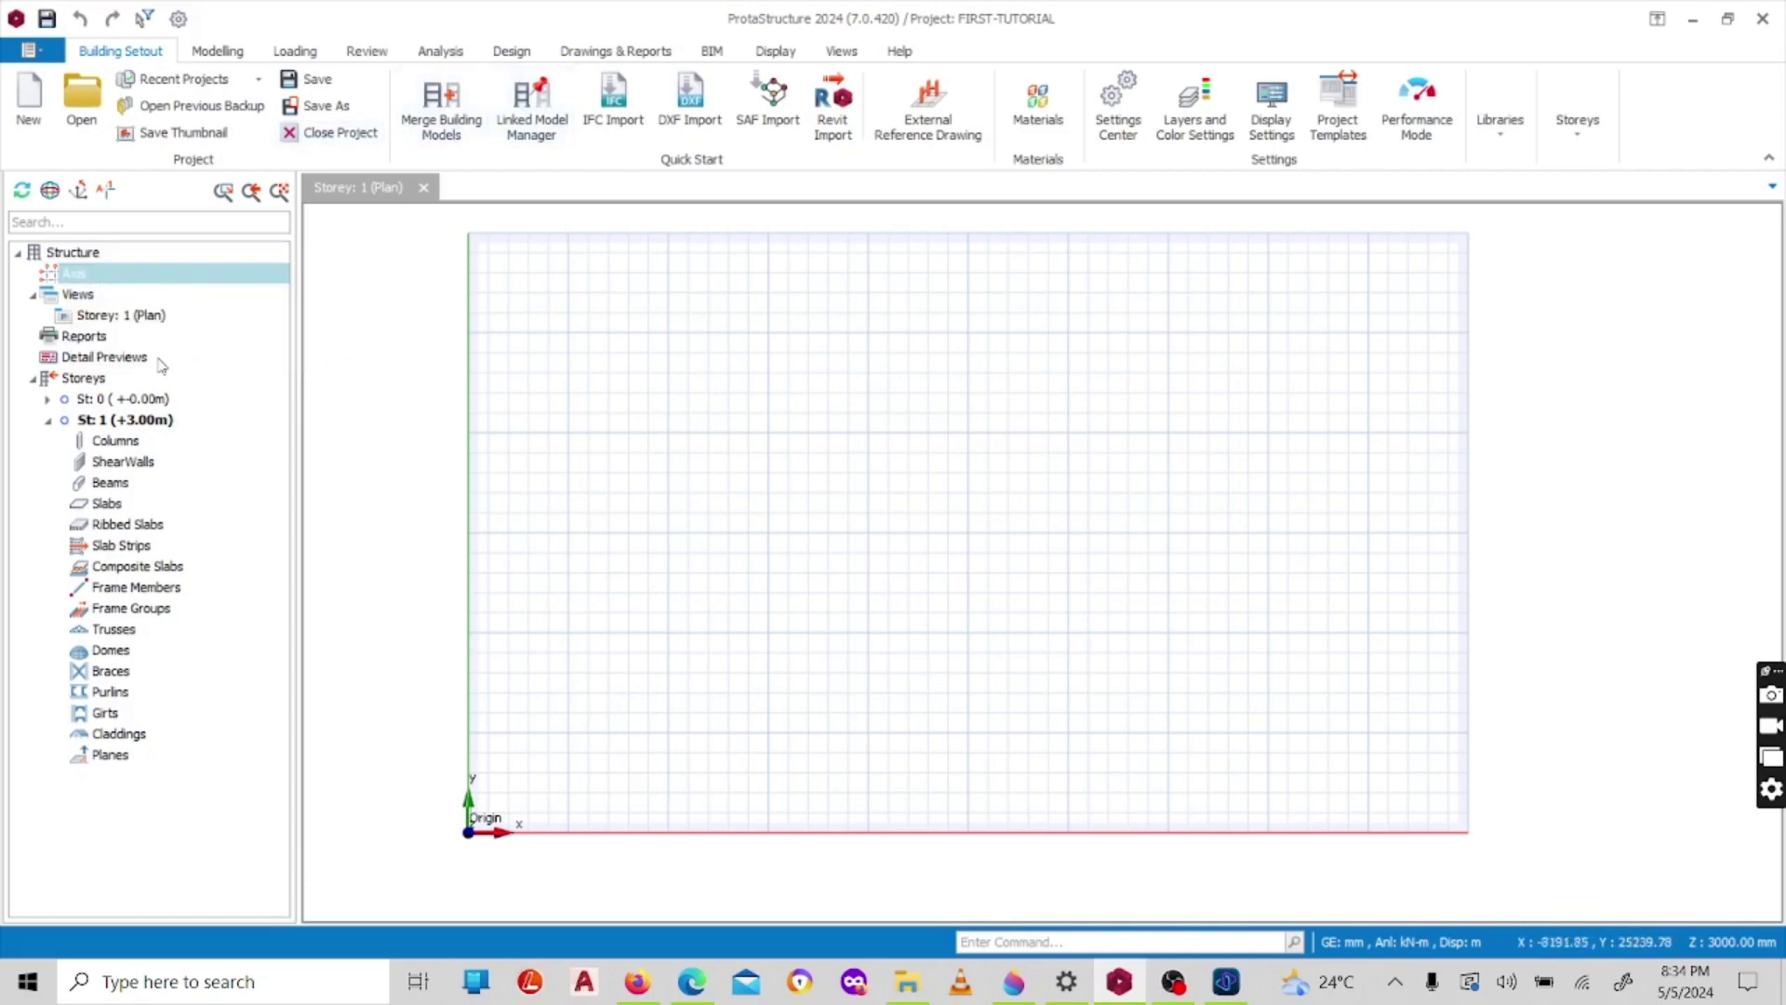
click(80, 294)
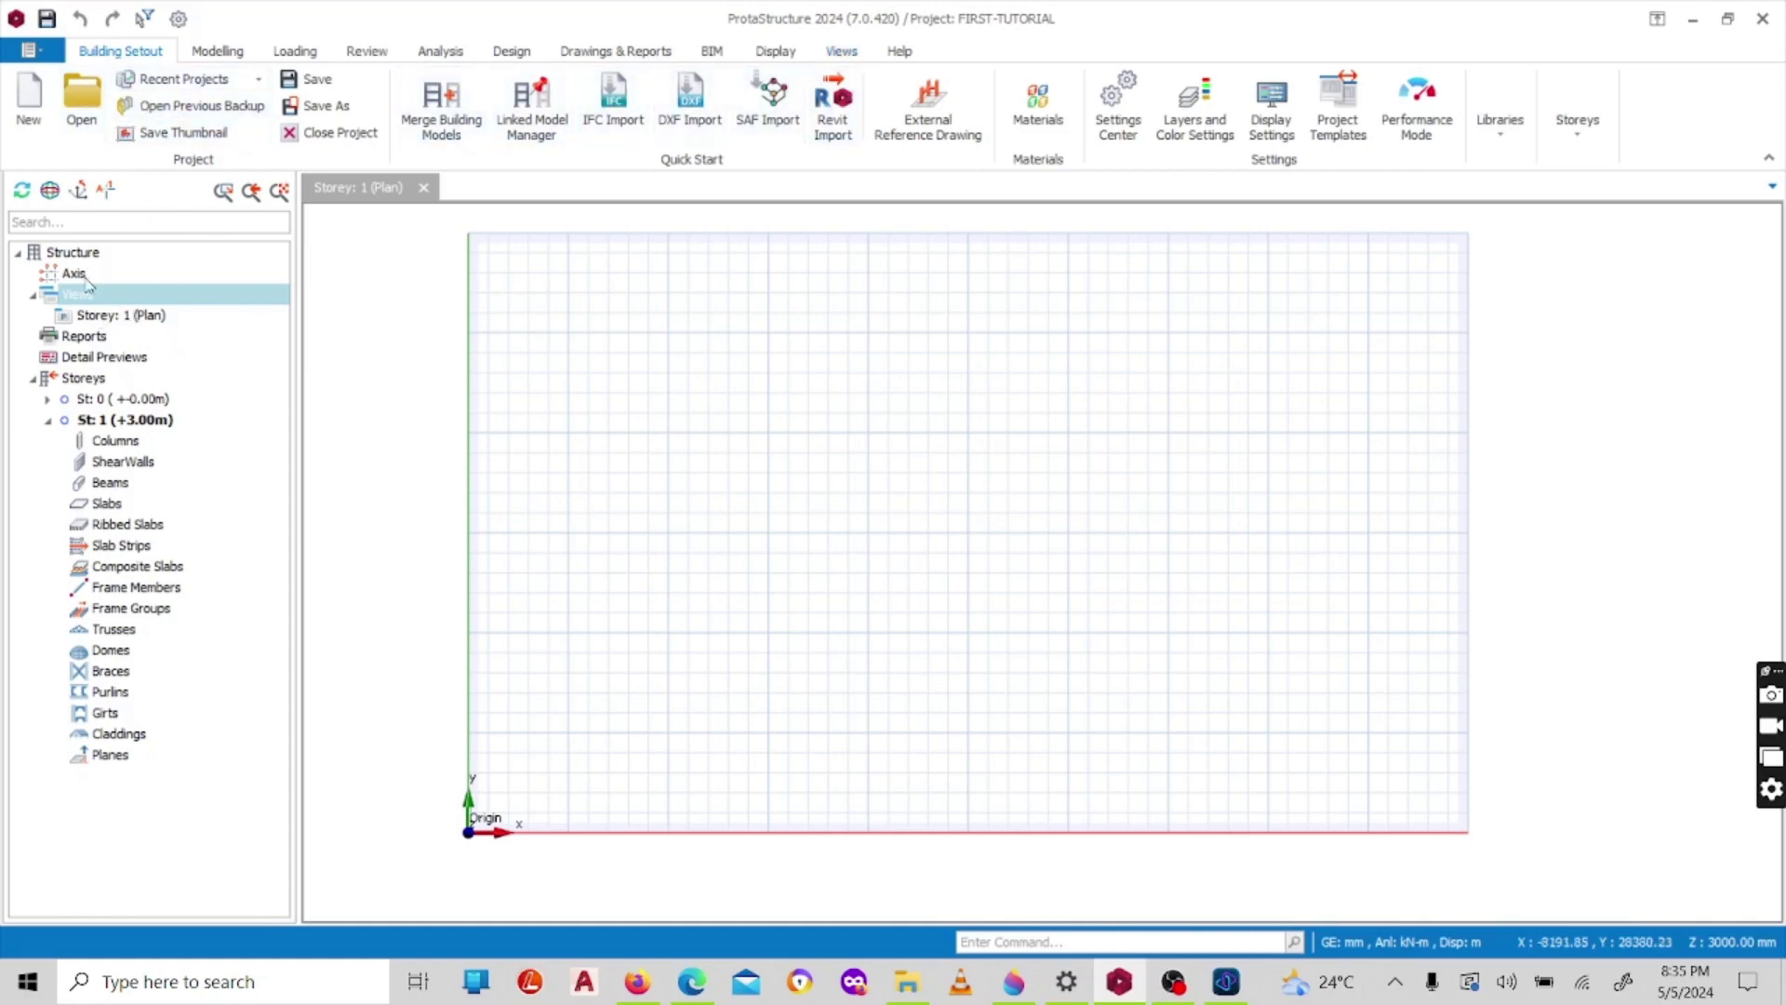
click(219, 52)
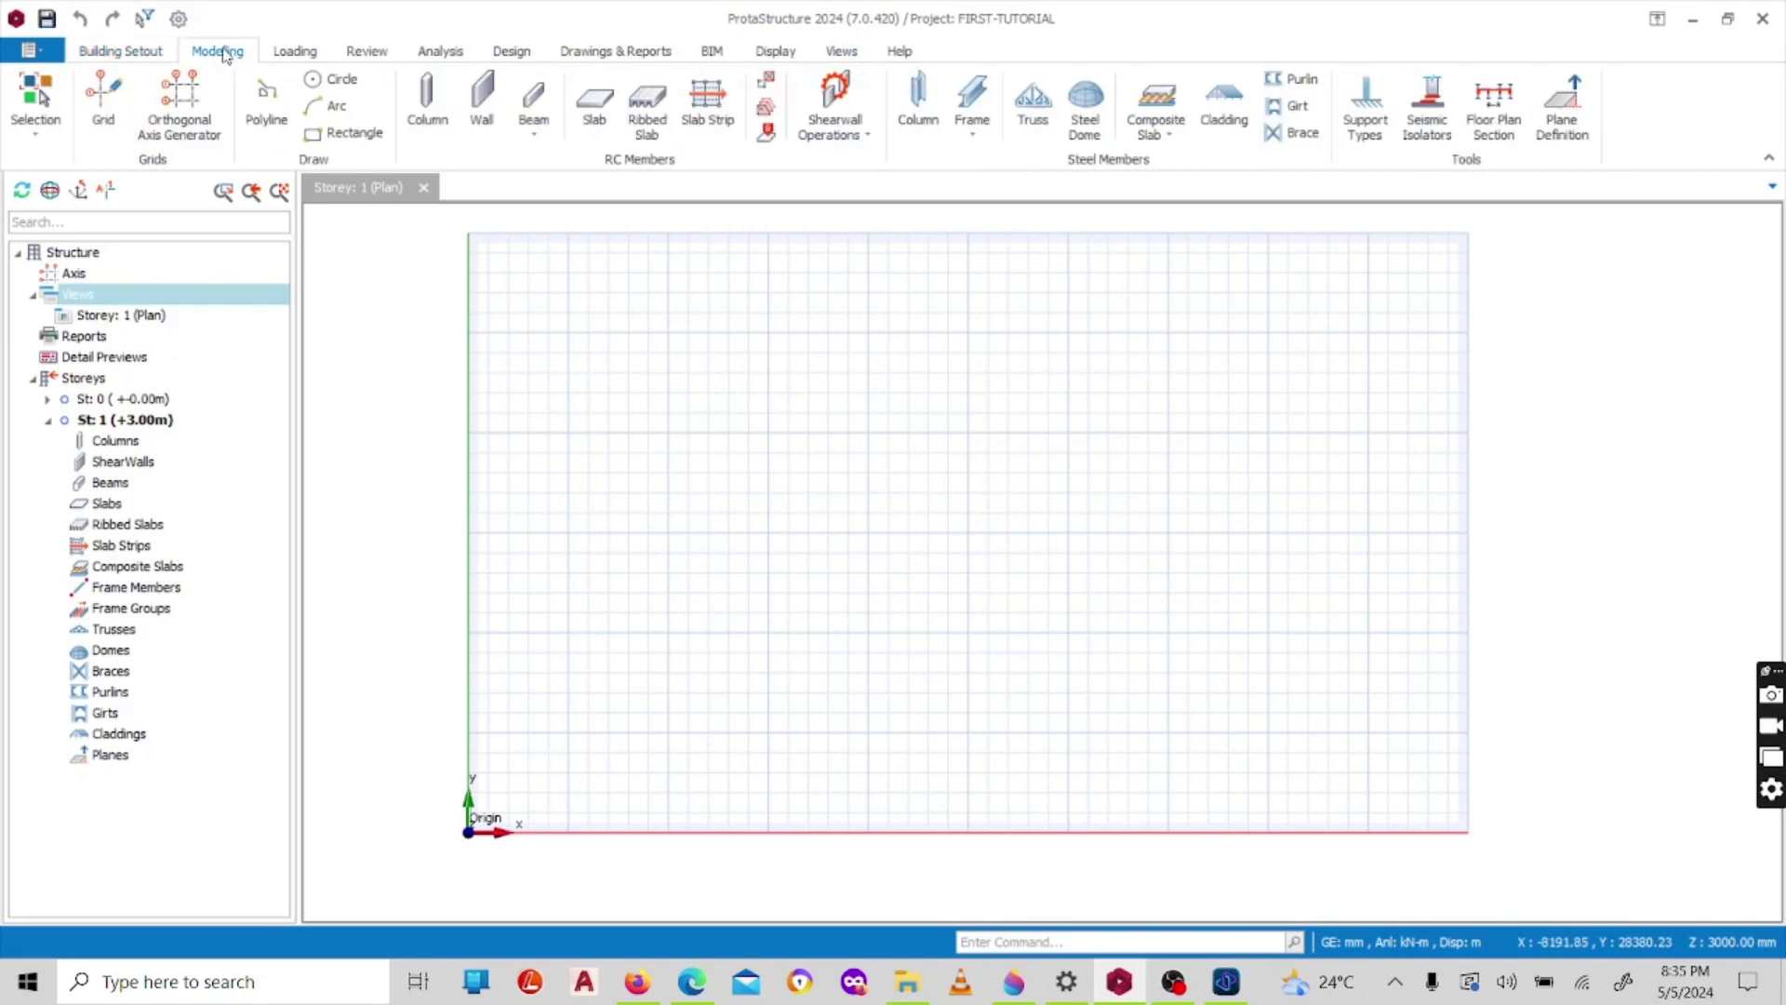
click(137, 53)
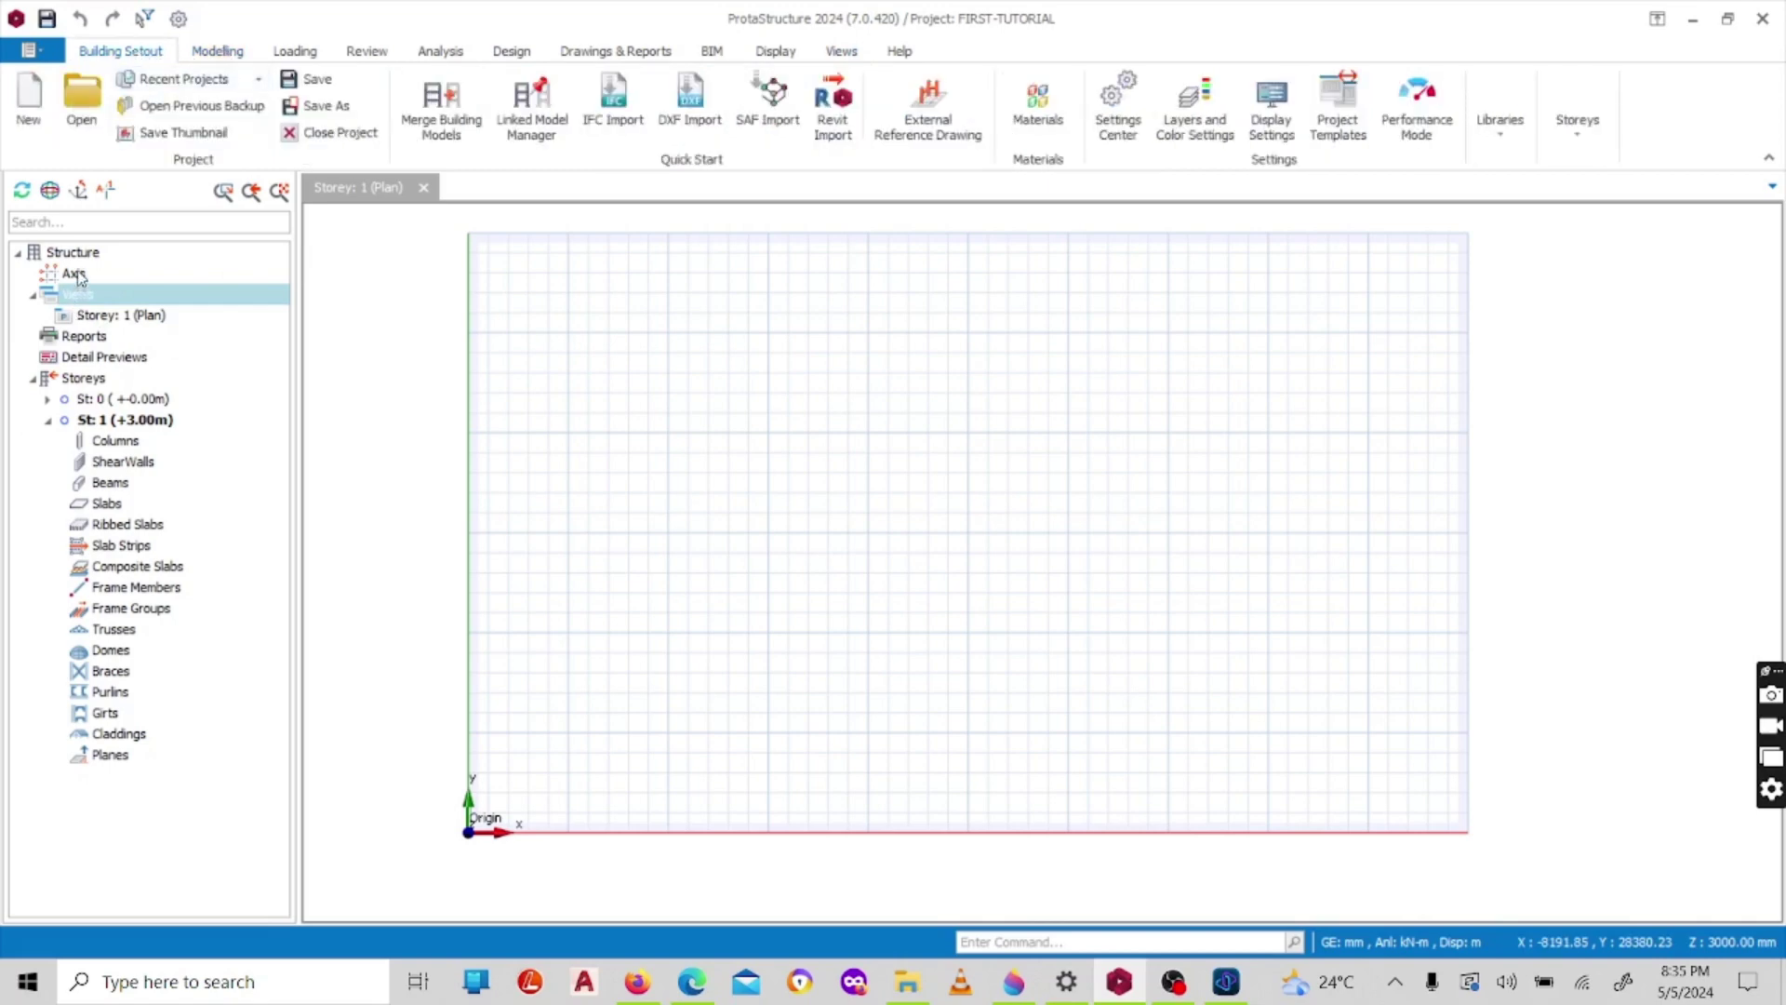
- Try to change the Storey: 1 plan view to a 3D view
click(114, 316)
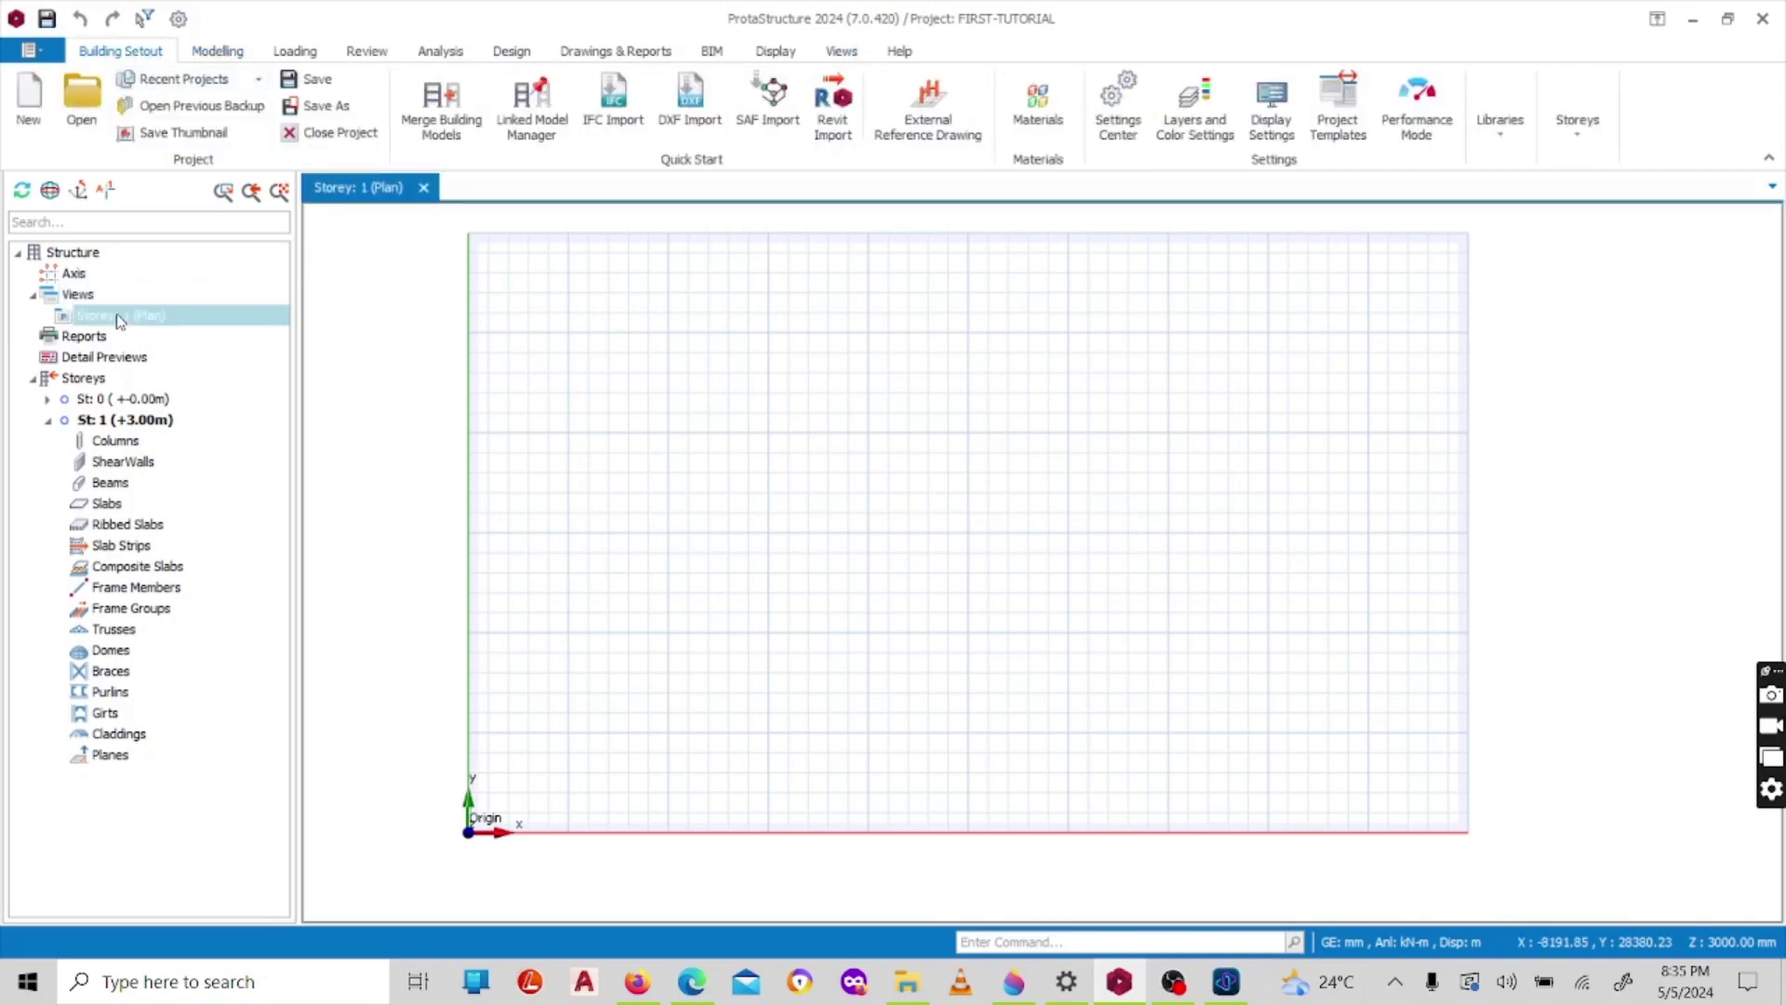
right_click(119, 316)
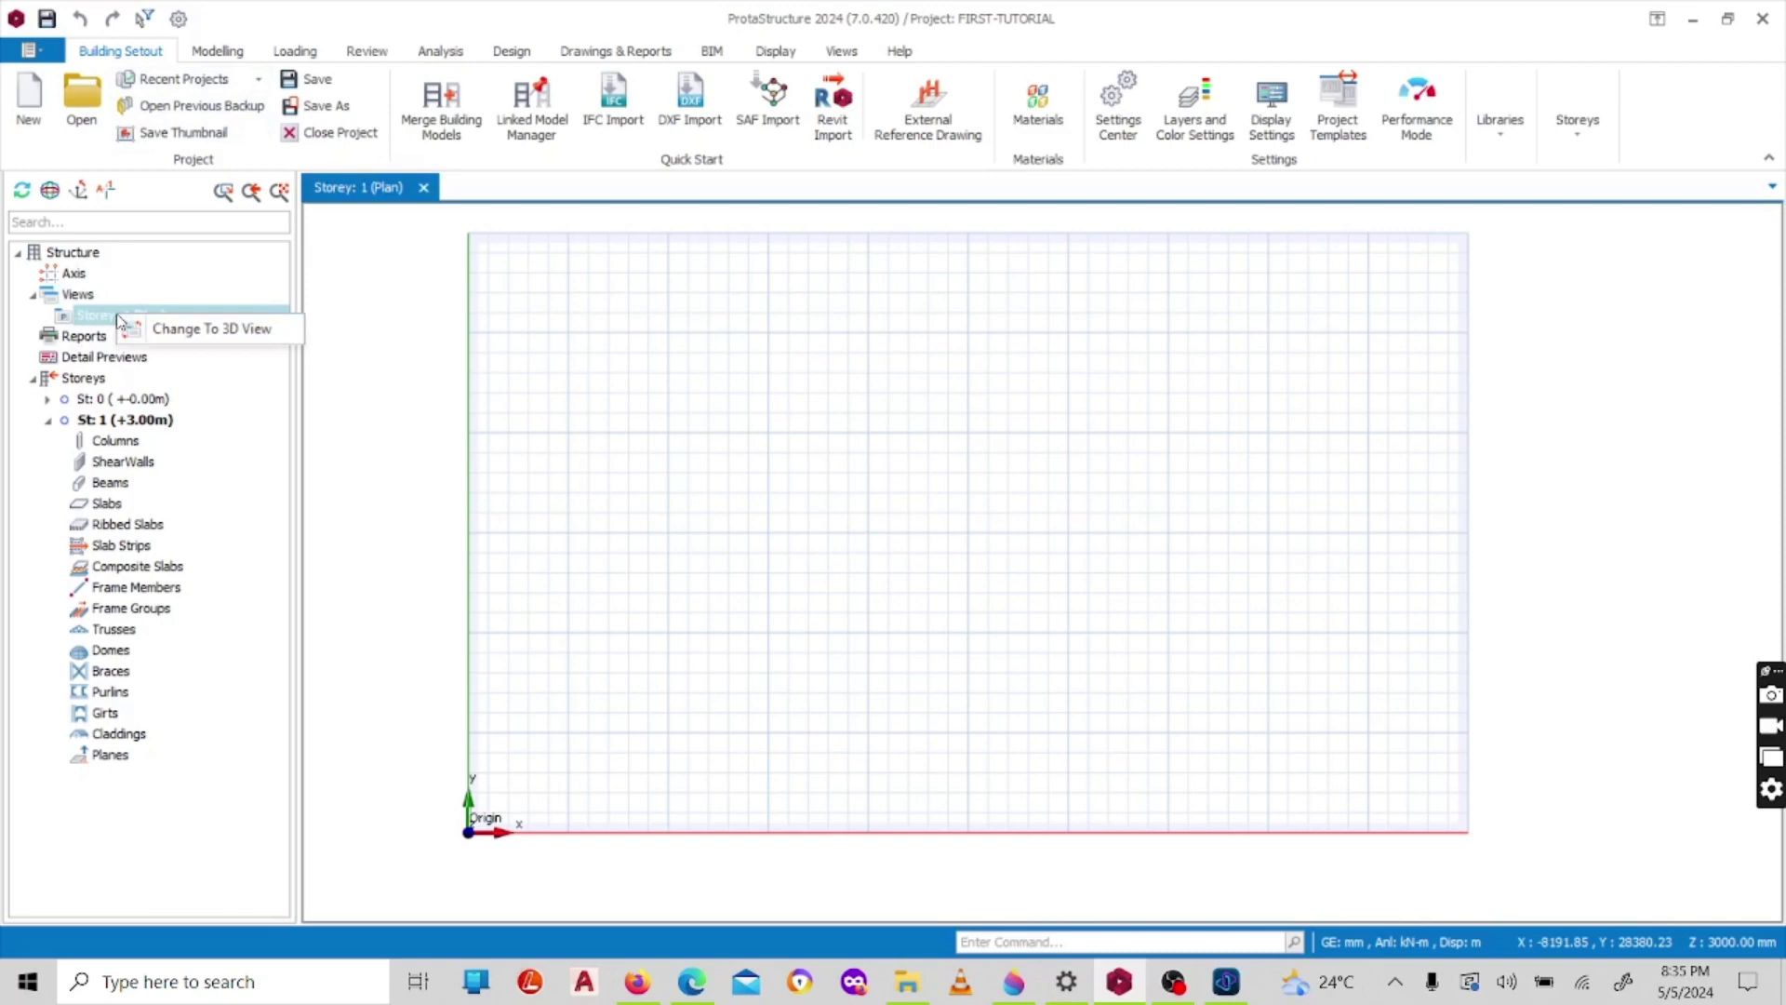
click(199, 329)
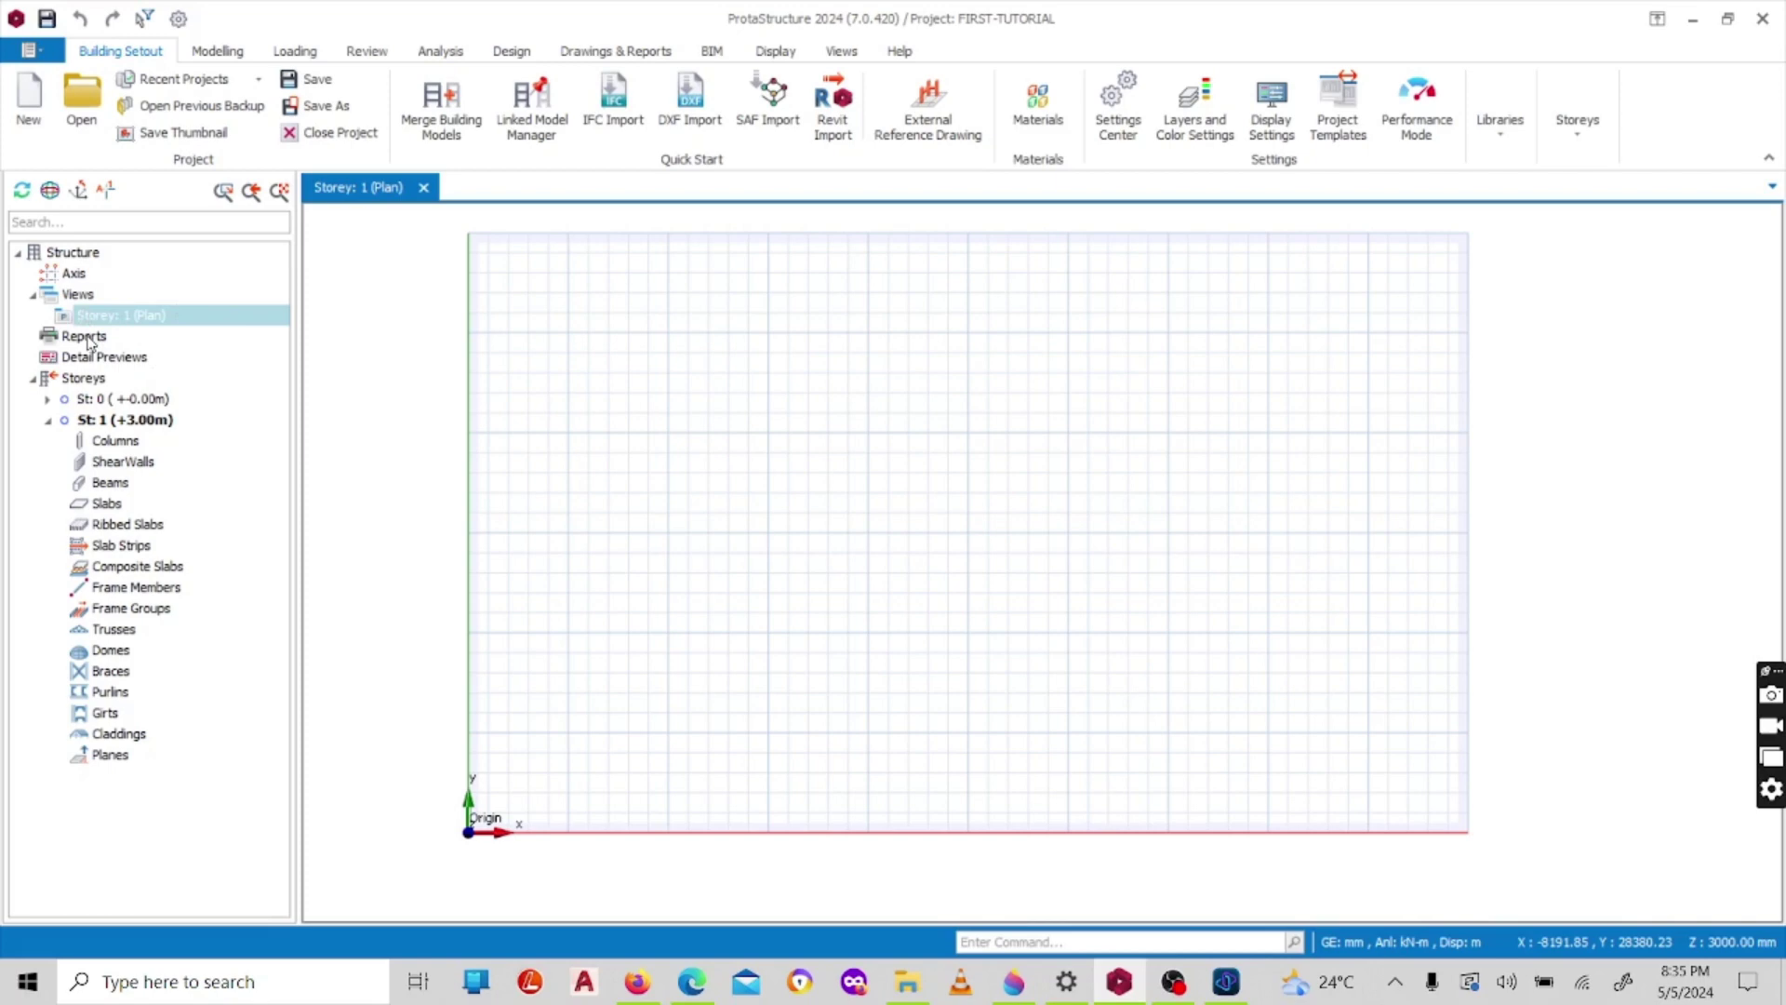
- Examine the Reports, Detail Previews and Storeys entries of the structure tree, including storey St: 1
click(89, 339)
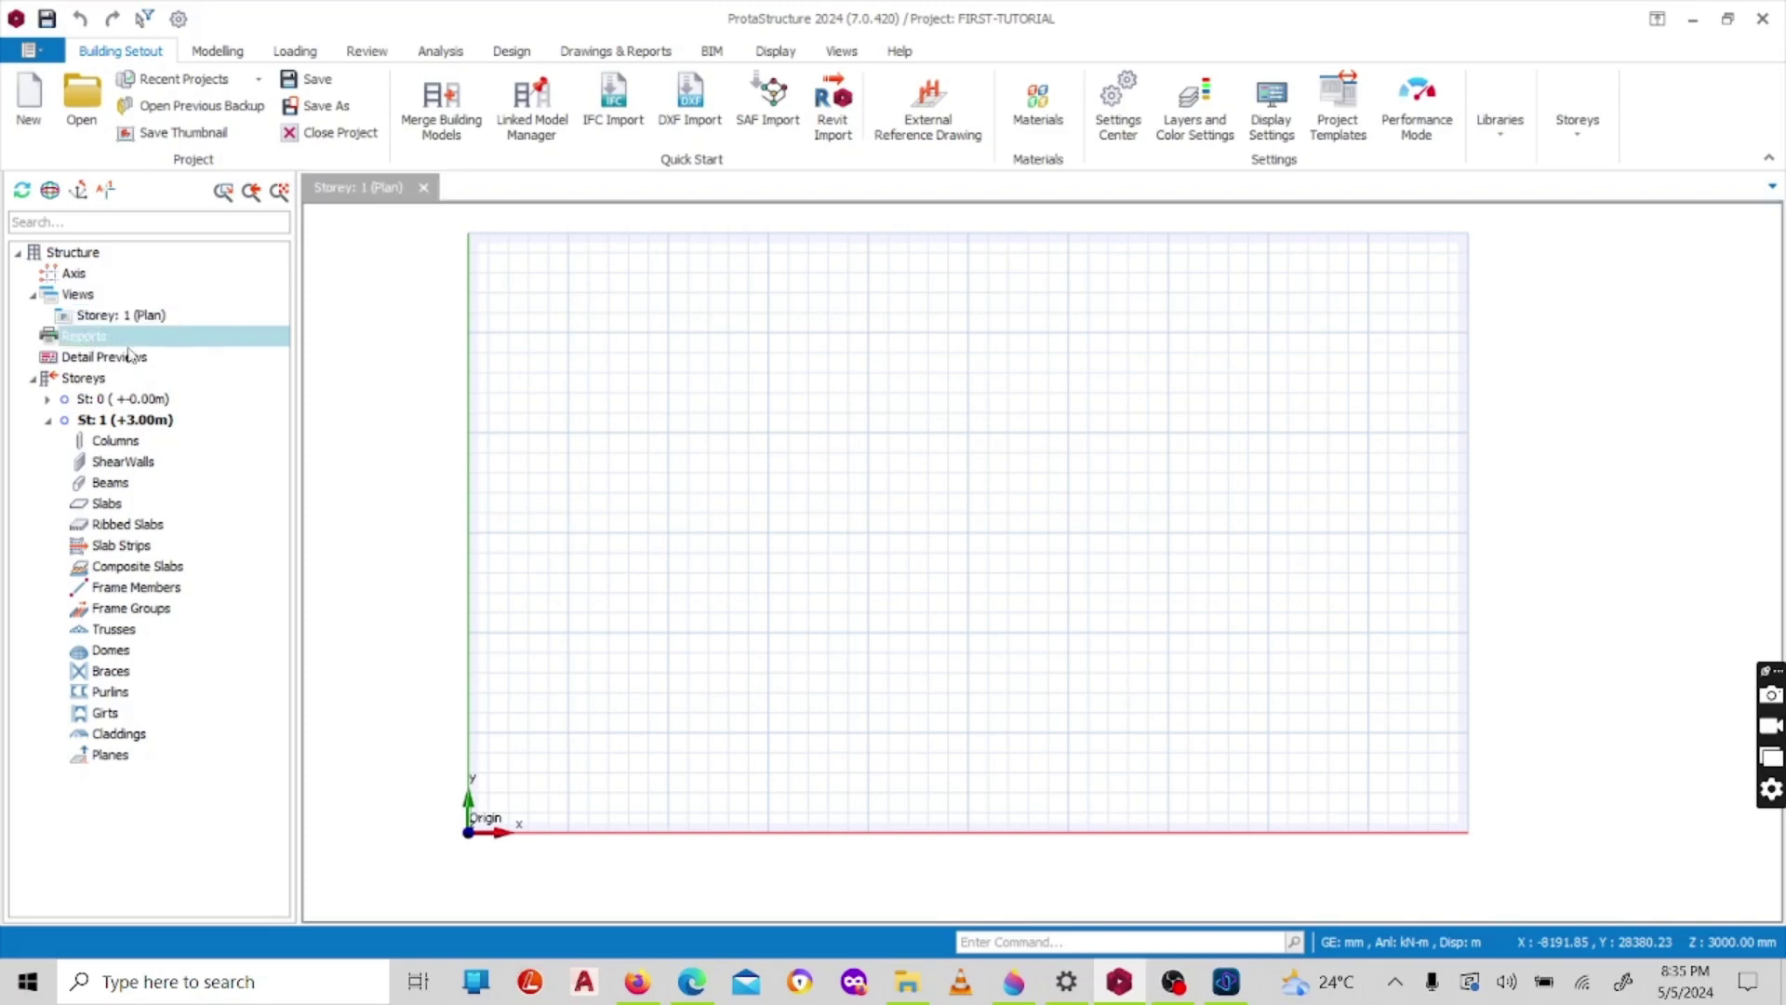
click(86, 380)
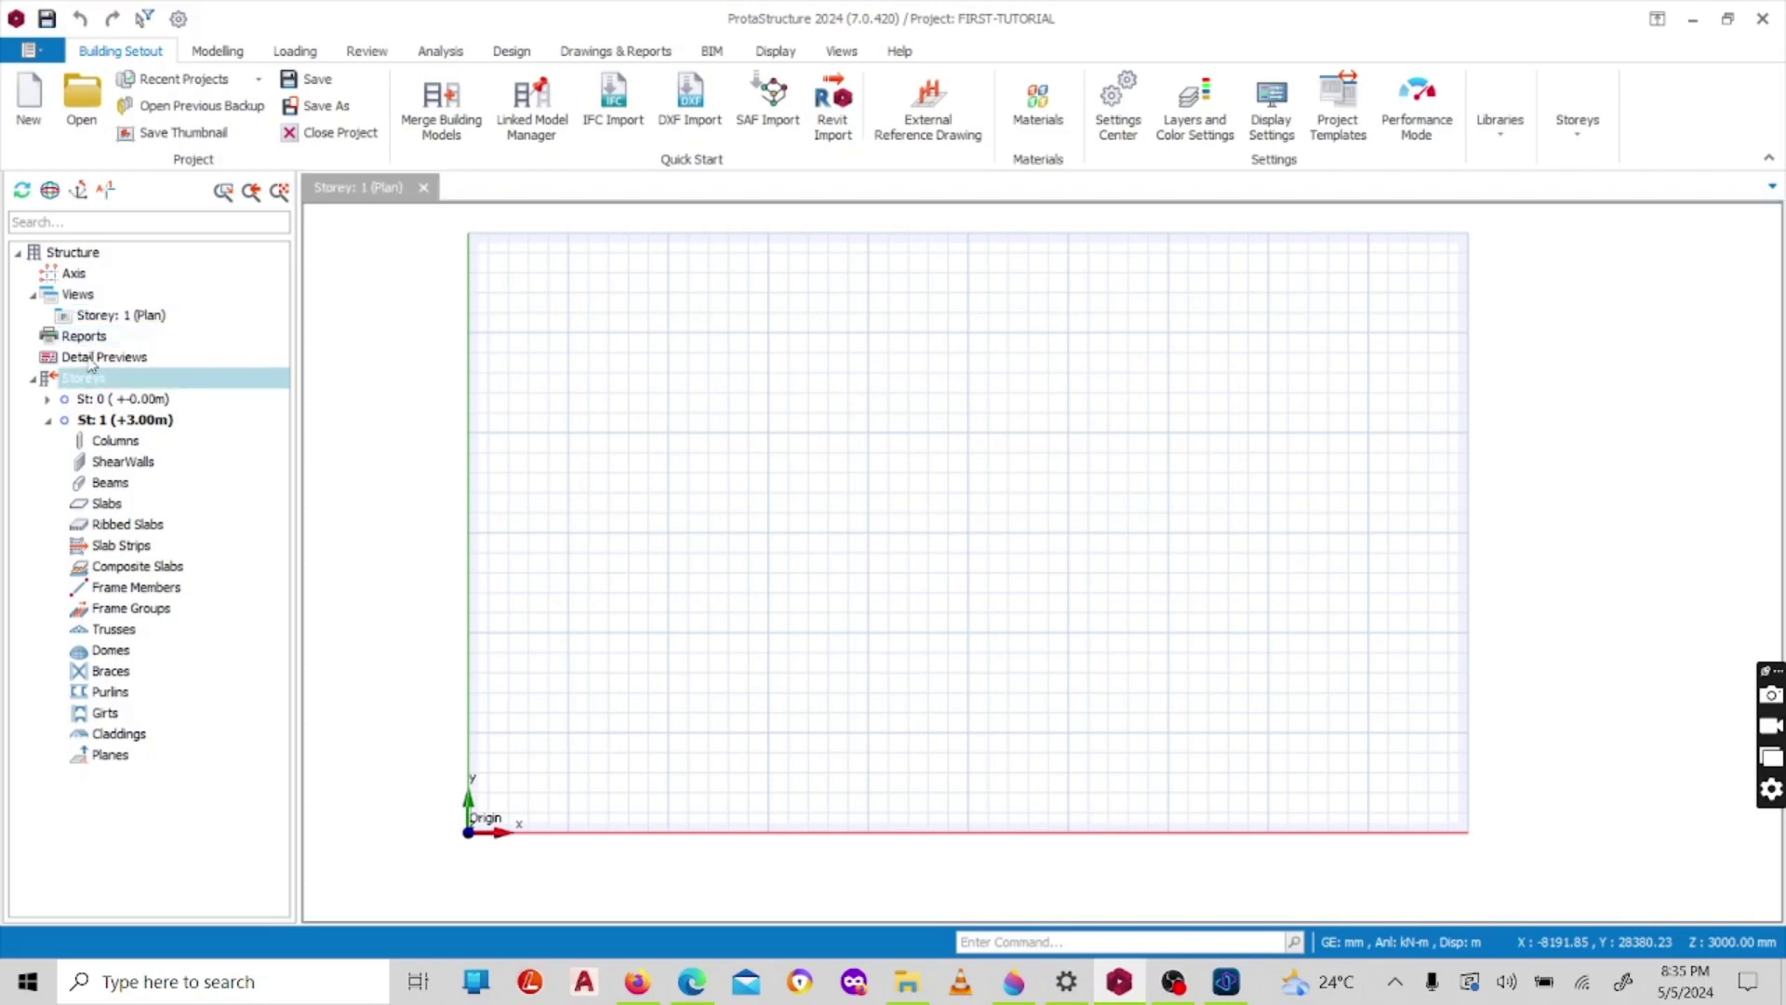
click(91, 361)
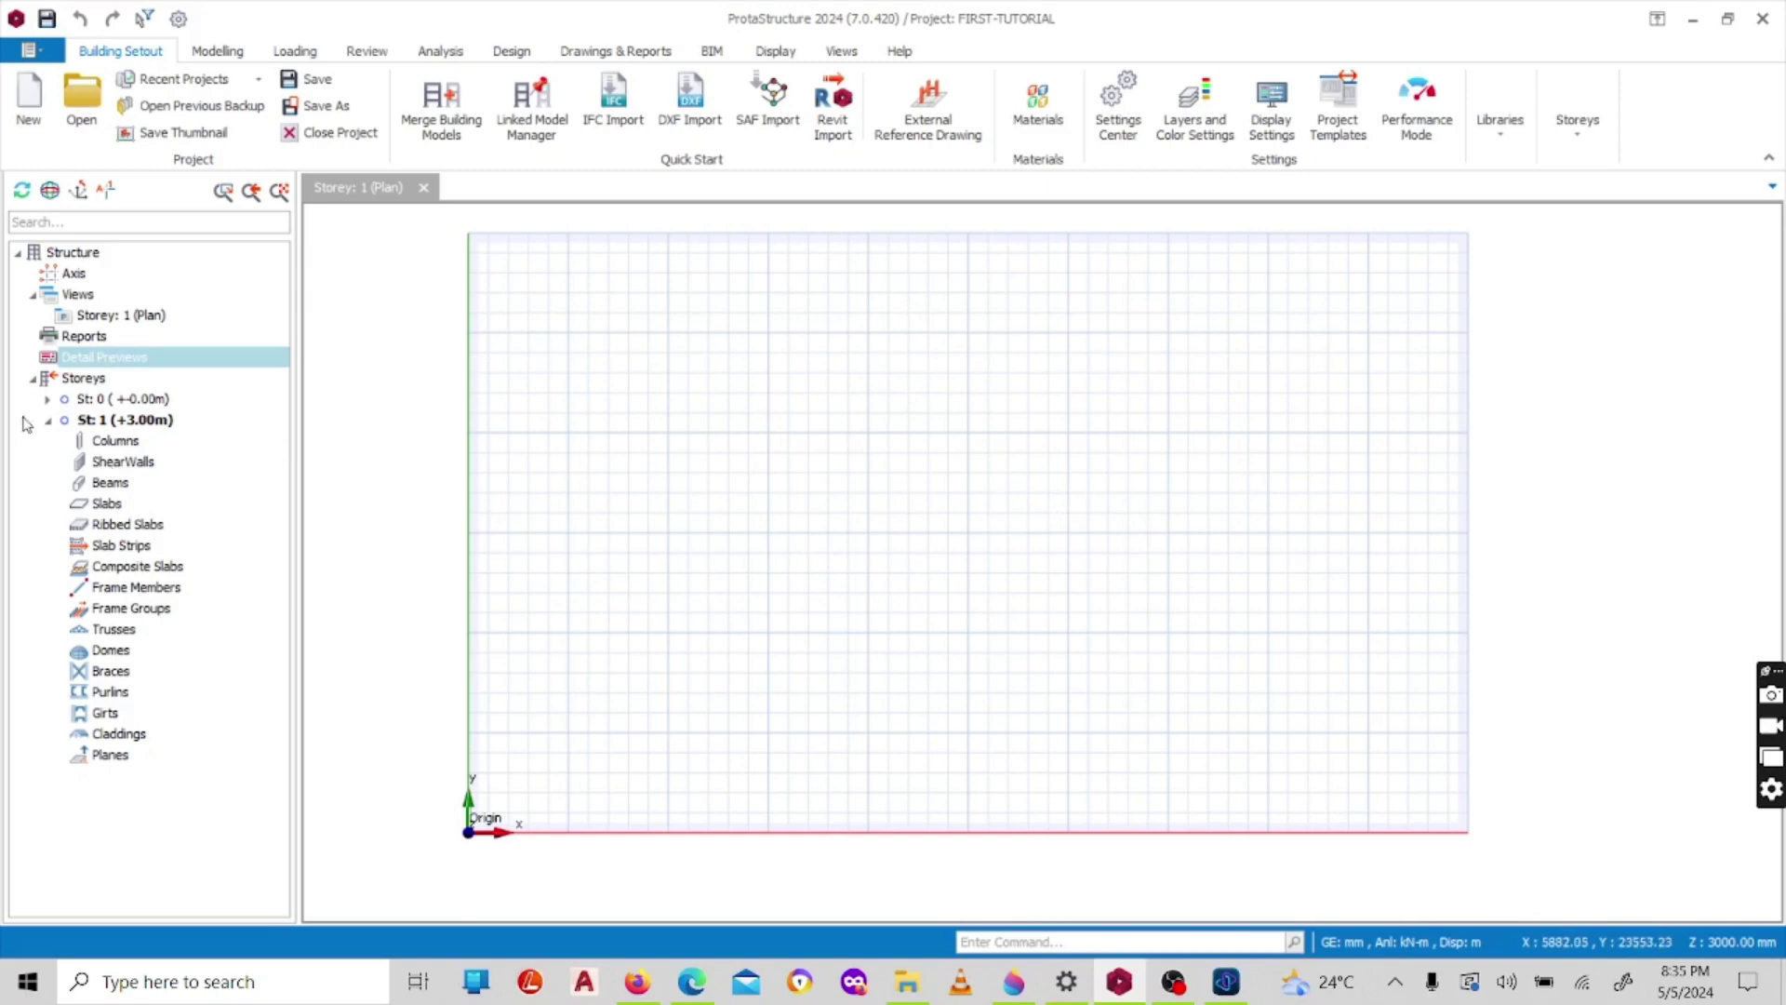
click(70, 380)
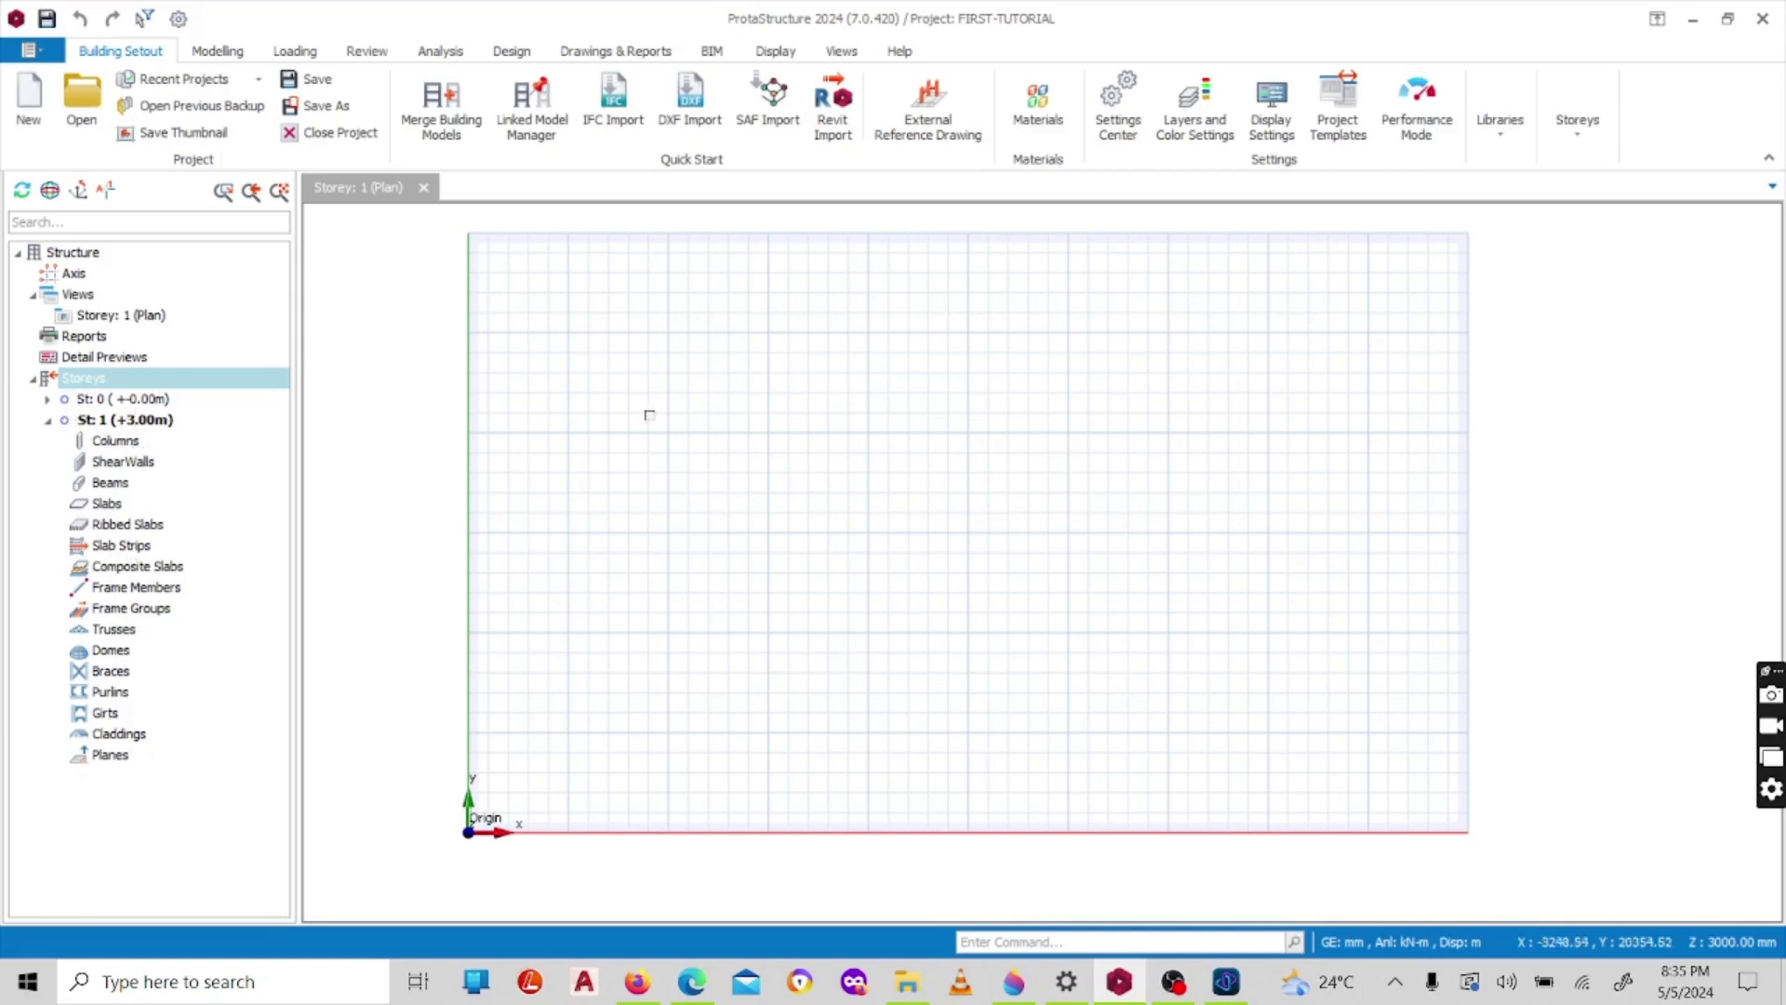
click(102, 424)
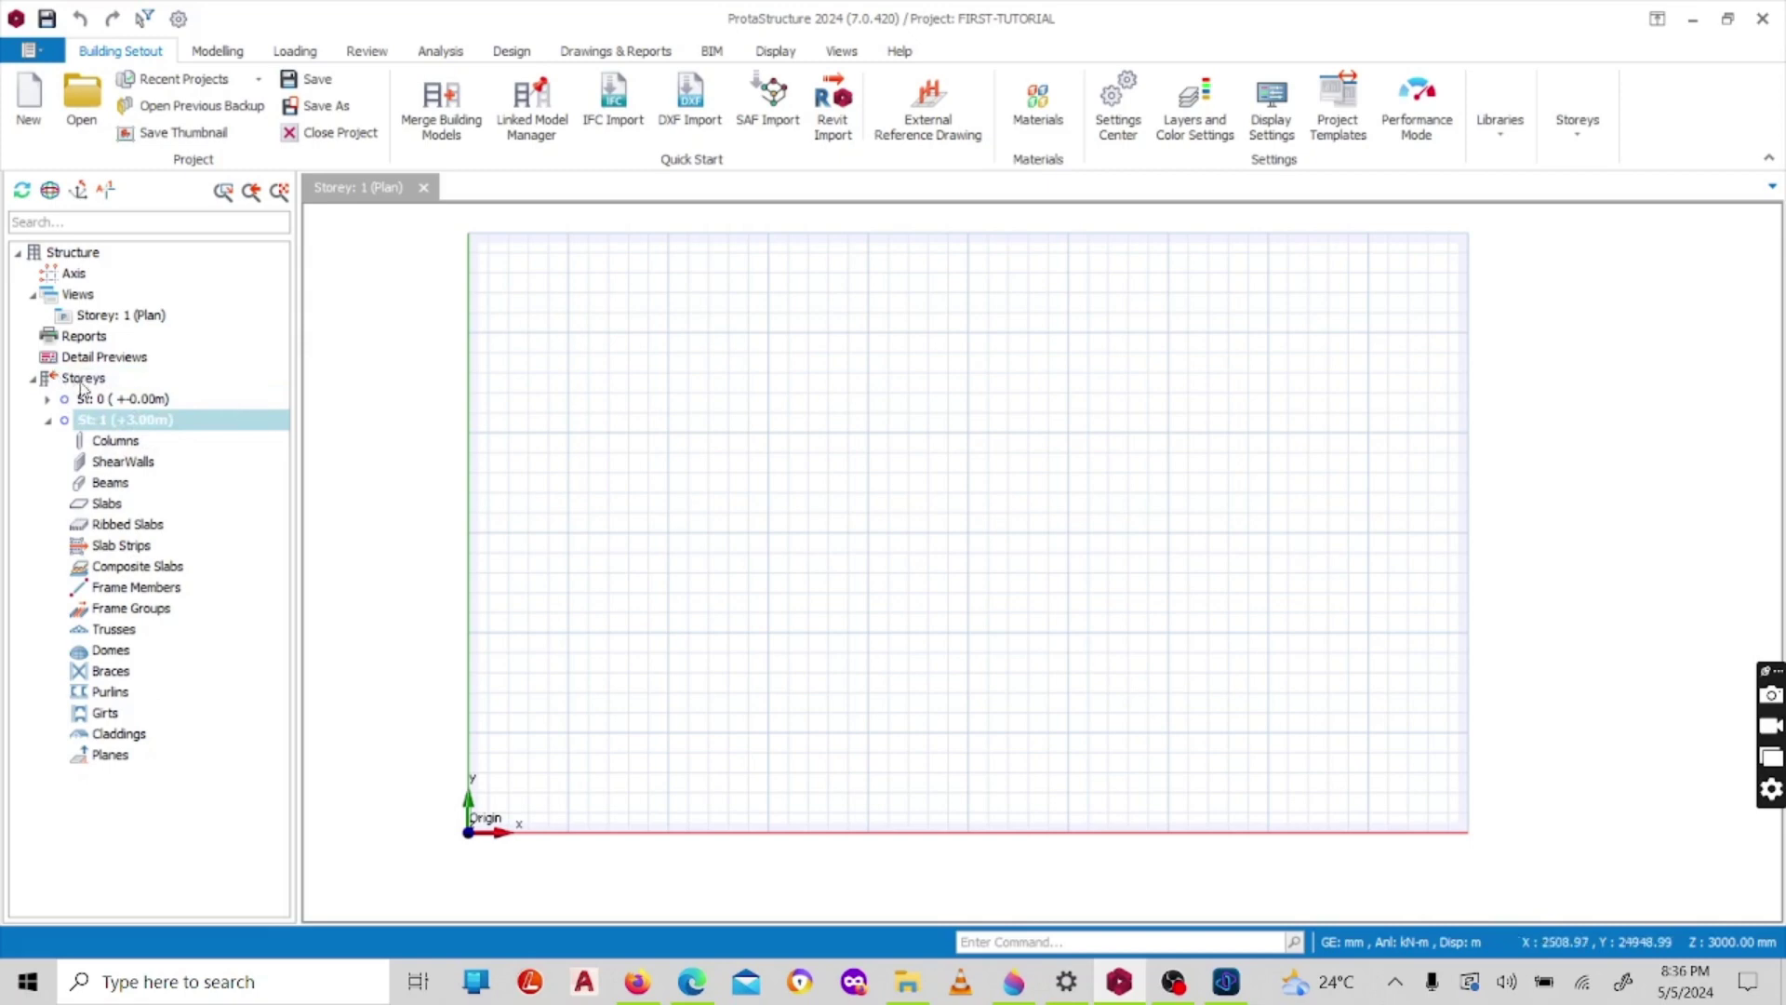
- Activate storey St: 0 to compare its member categories with those of St: 1, and return to the St: 1 plan
click(61, 400)
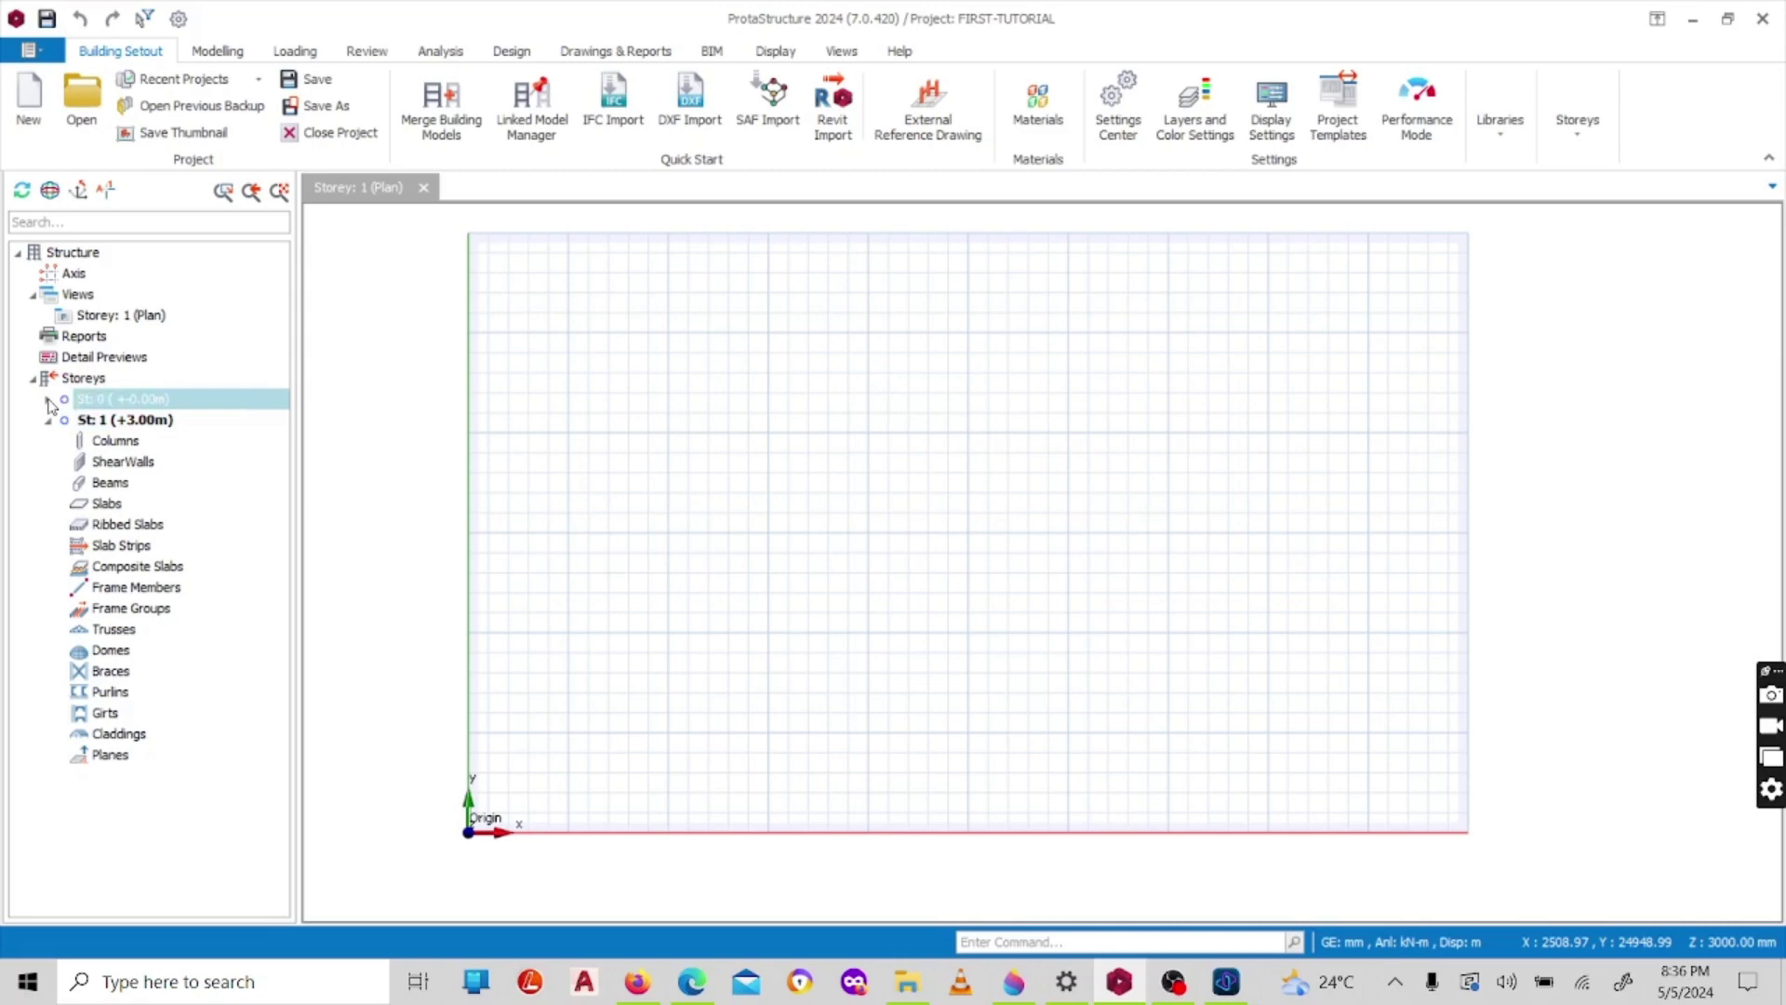
click(108, 421)
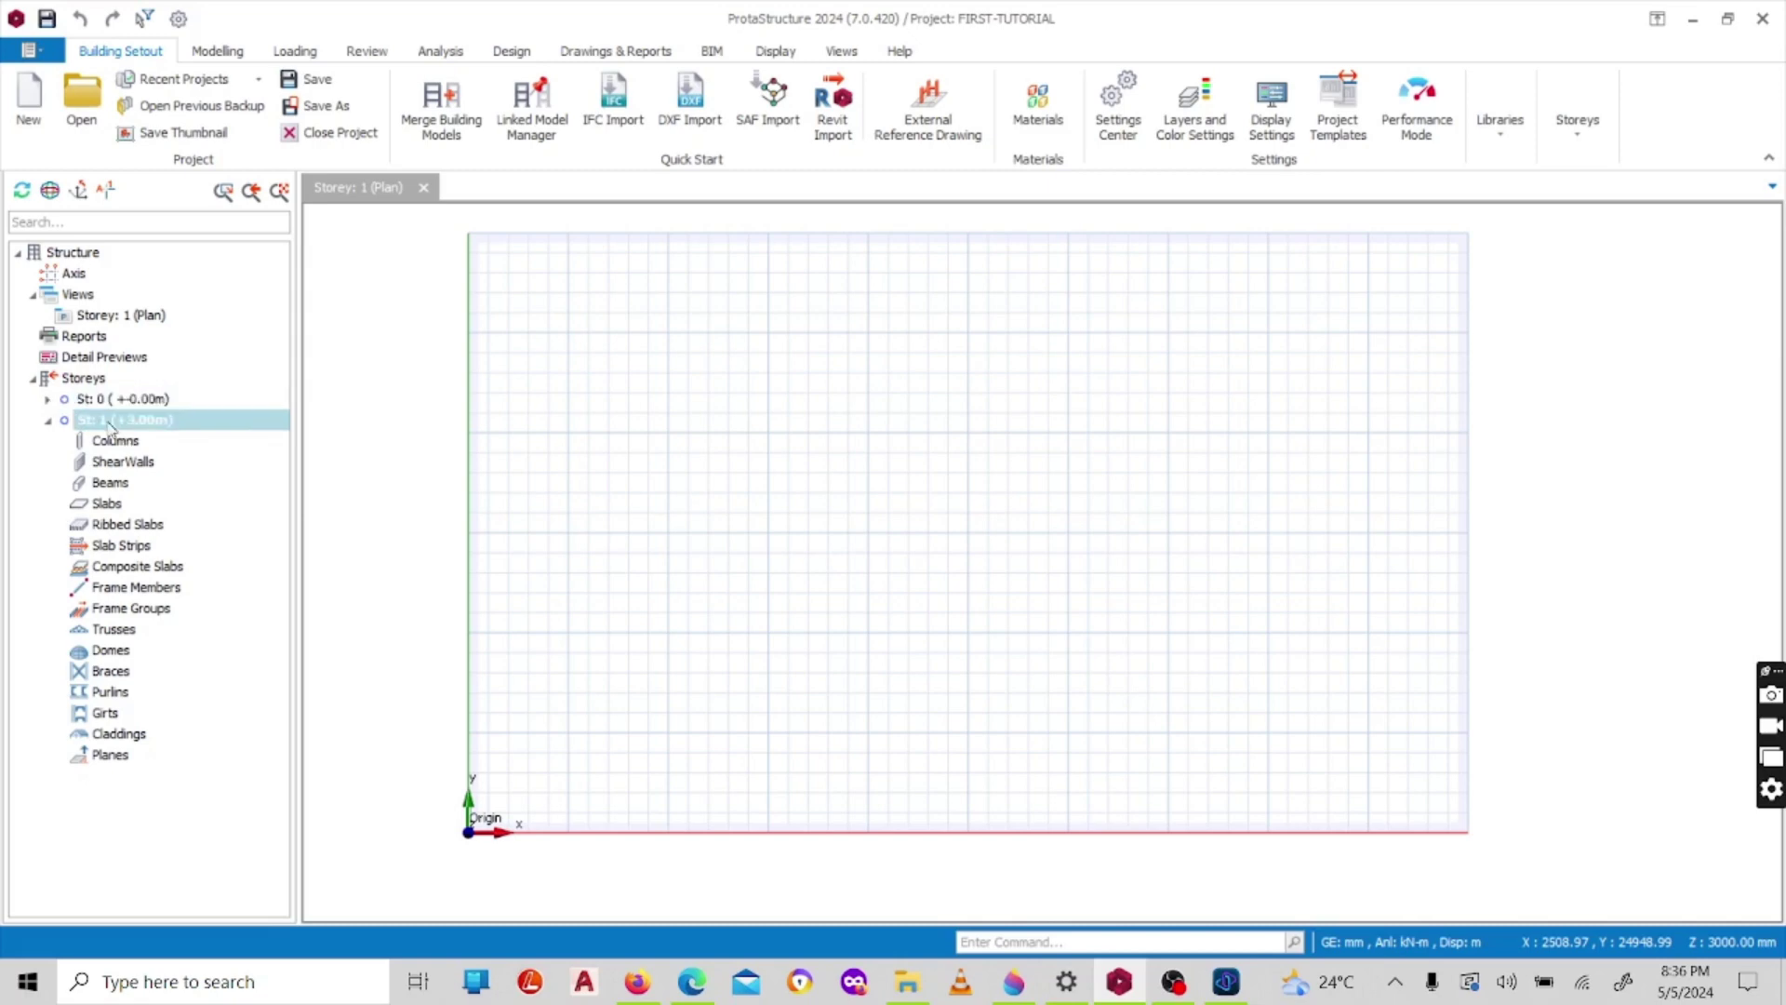
click(77, 407)
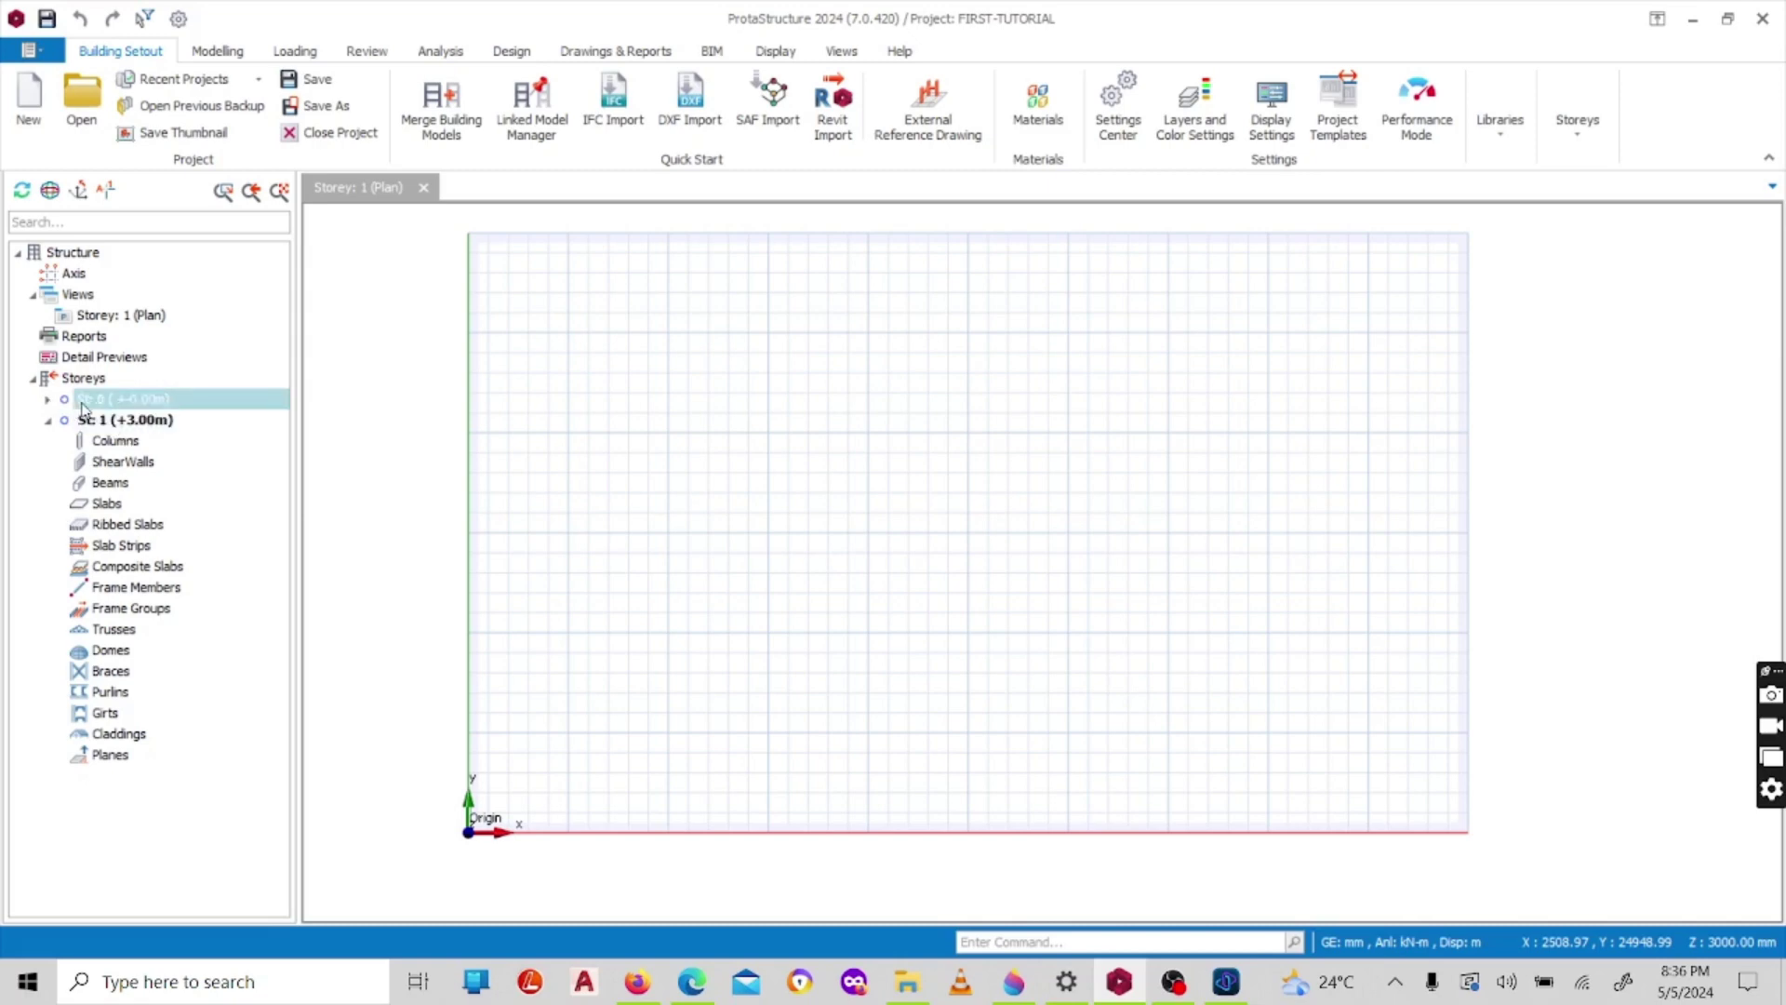
double_click(93, 403)
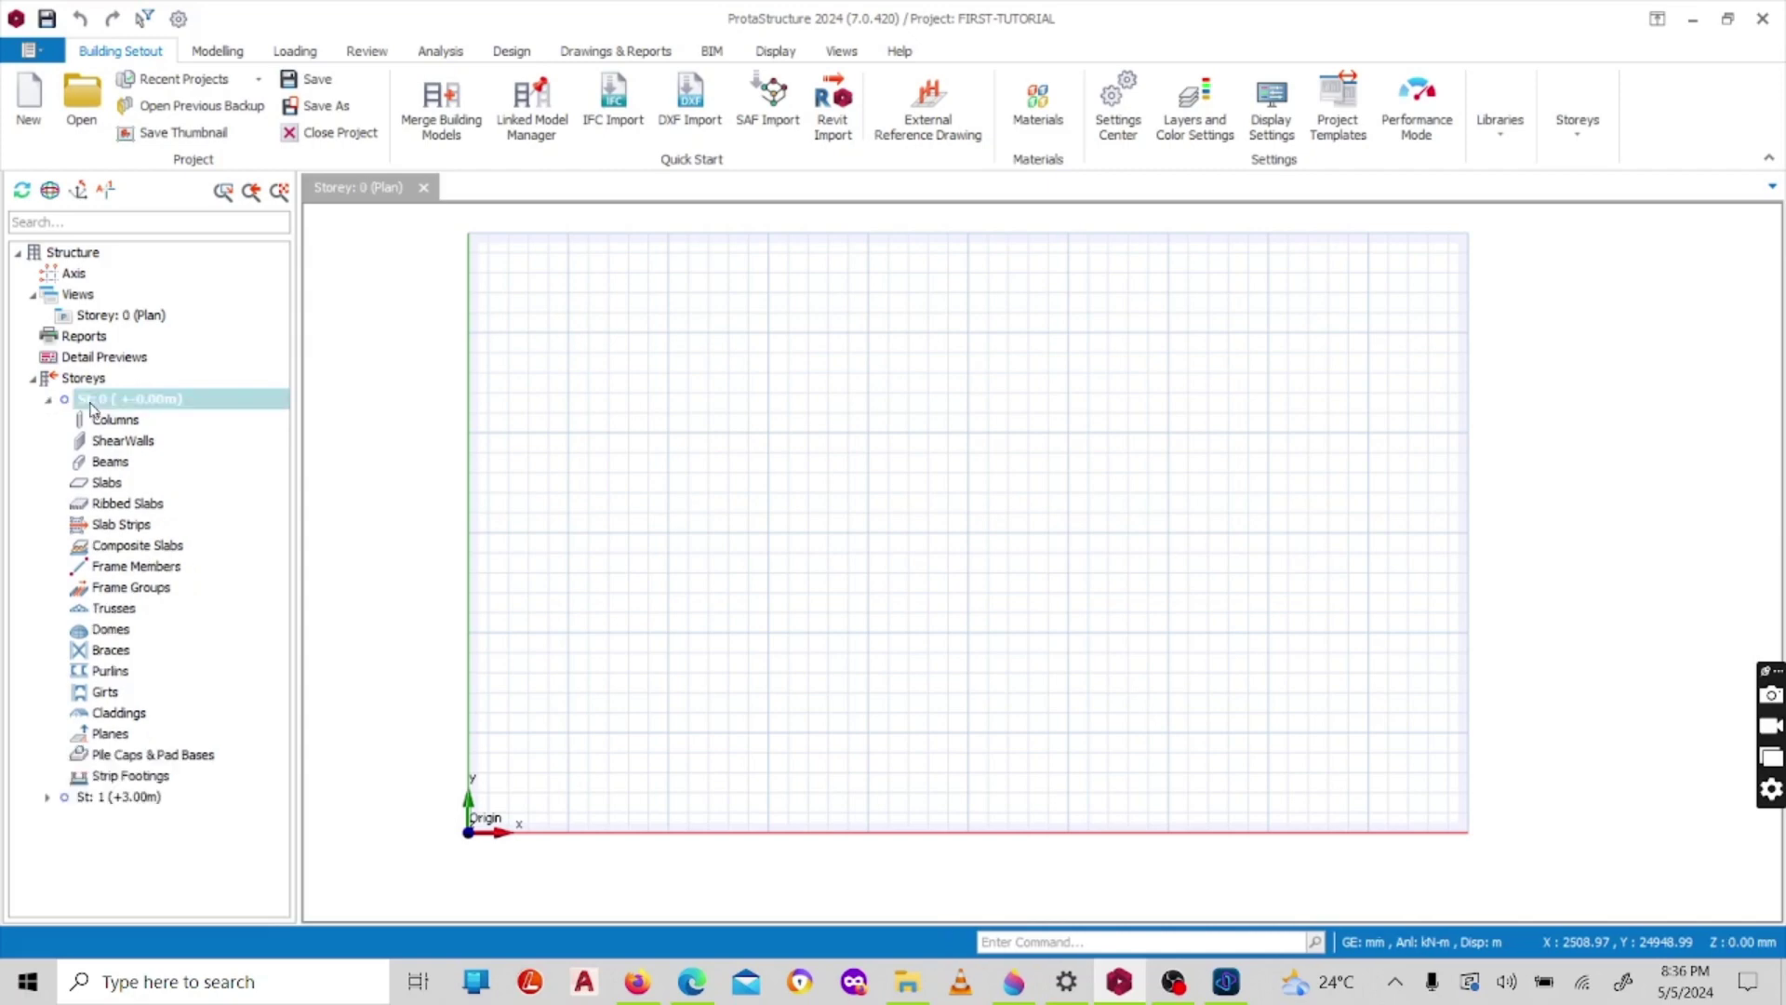
click(116, 797)
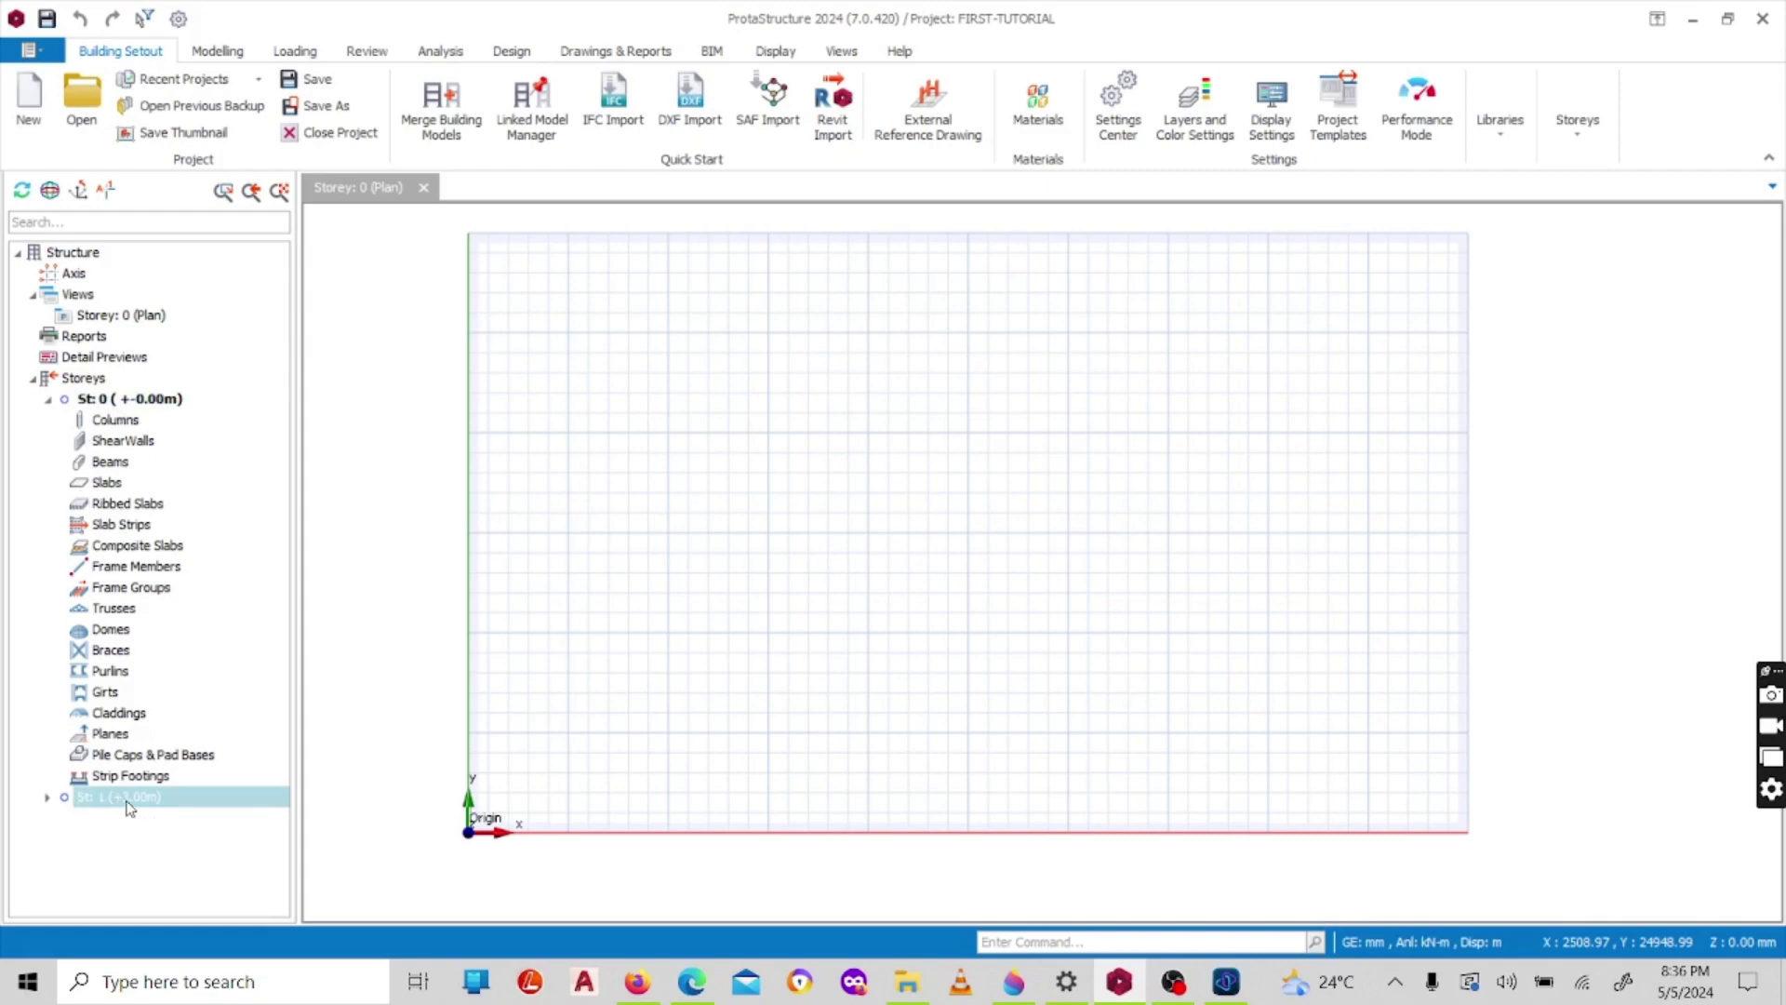
double_click(129, 800)
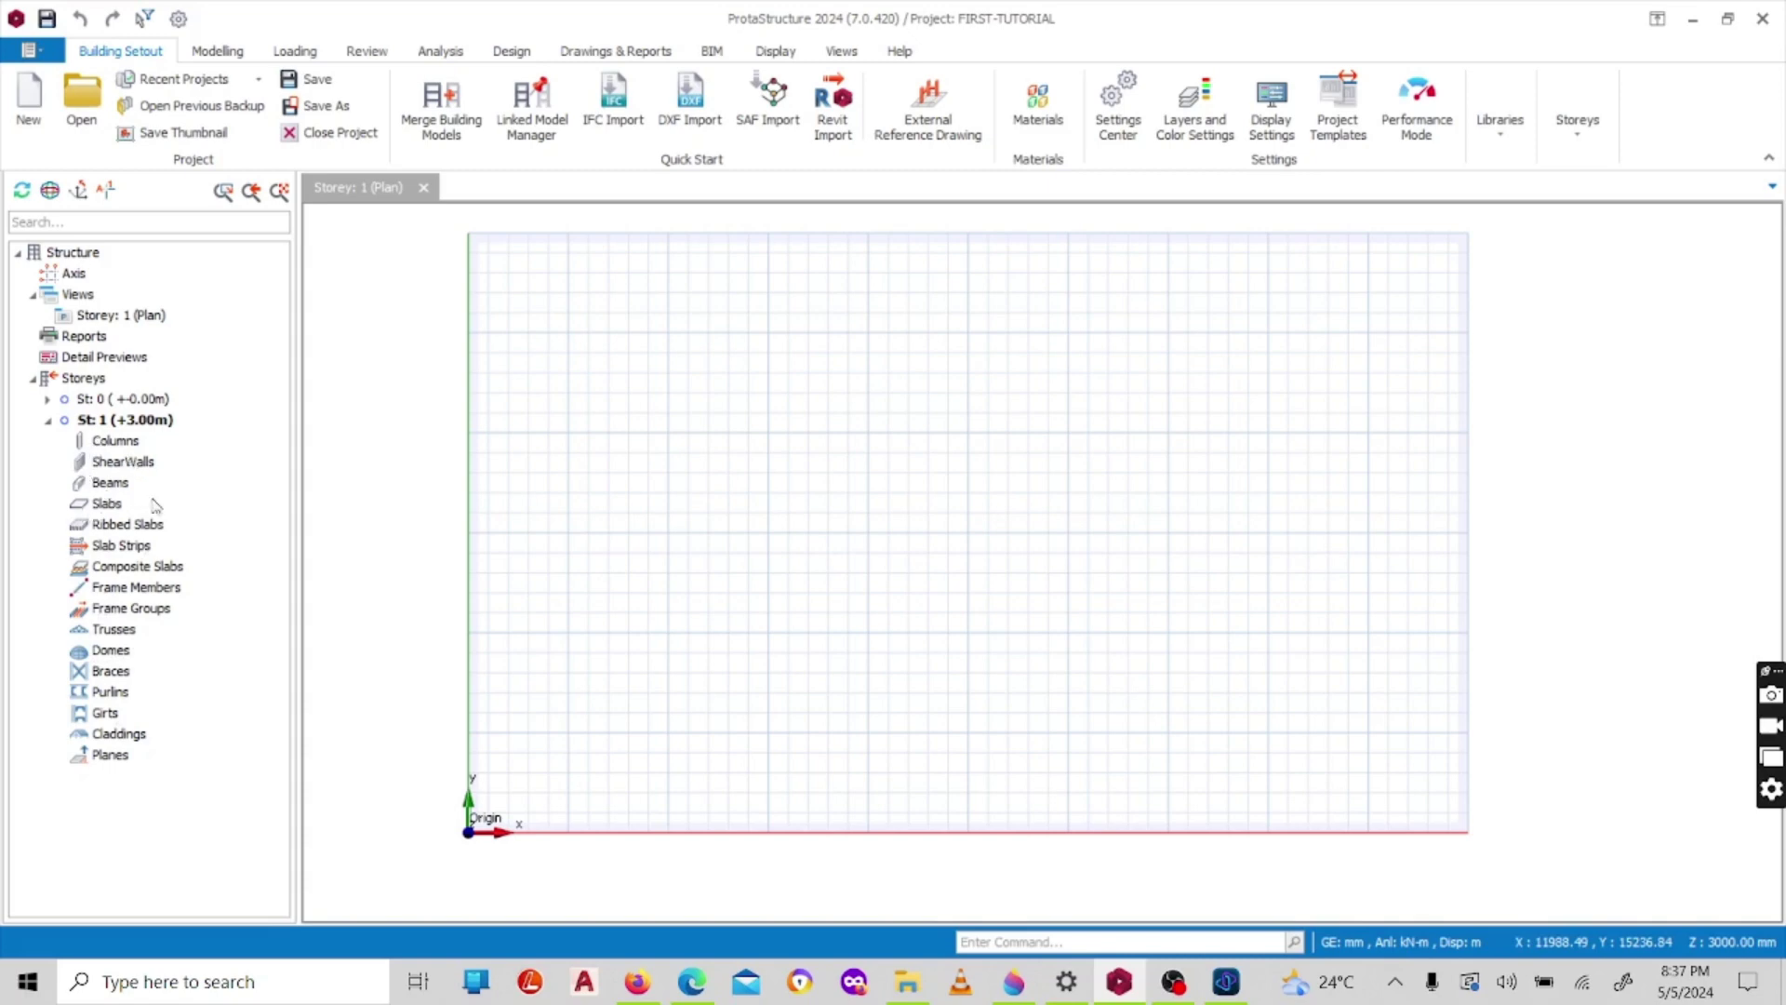
click(47, 421)
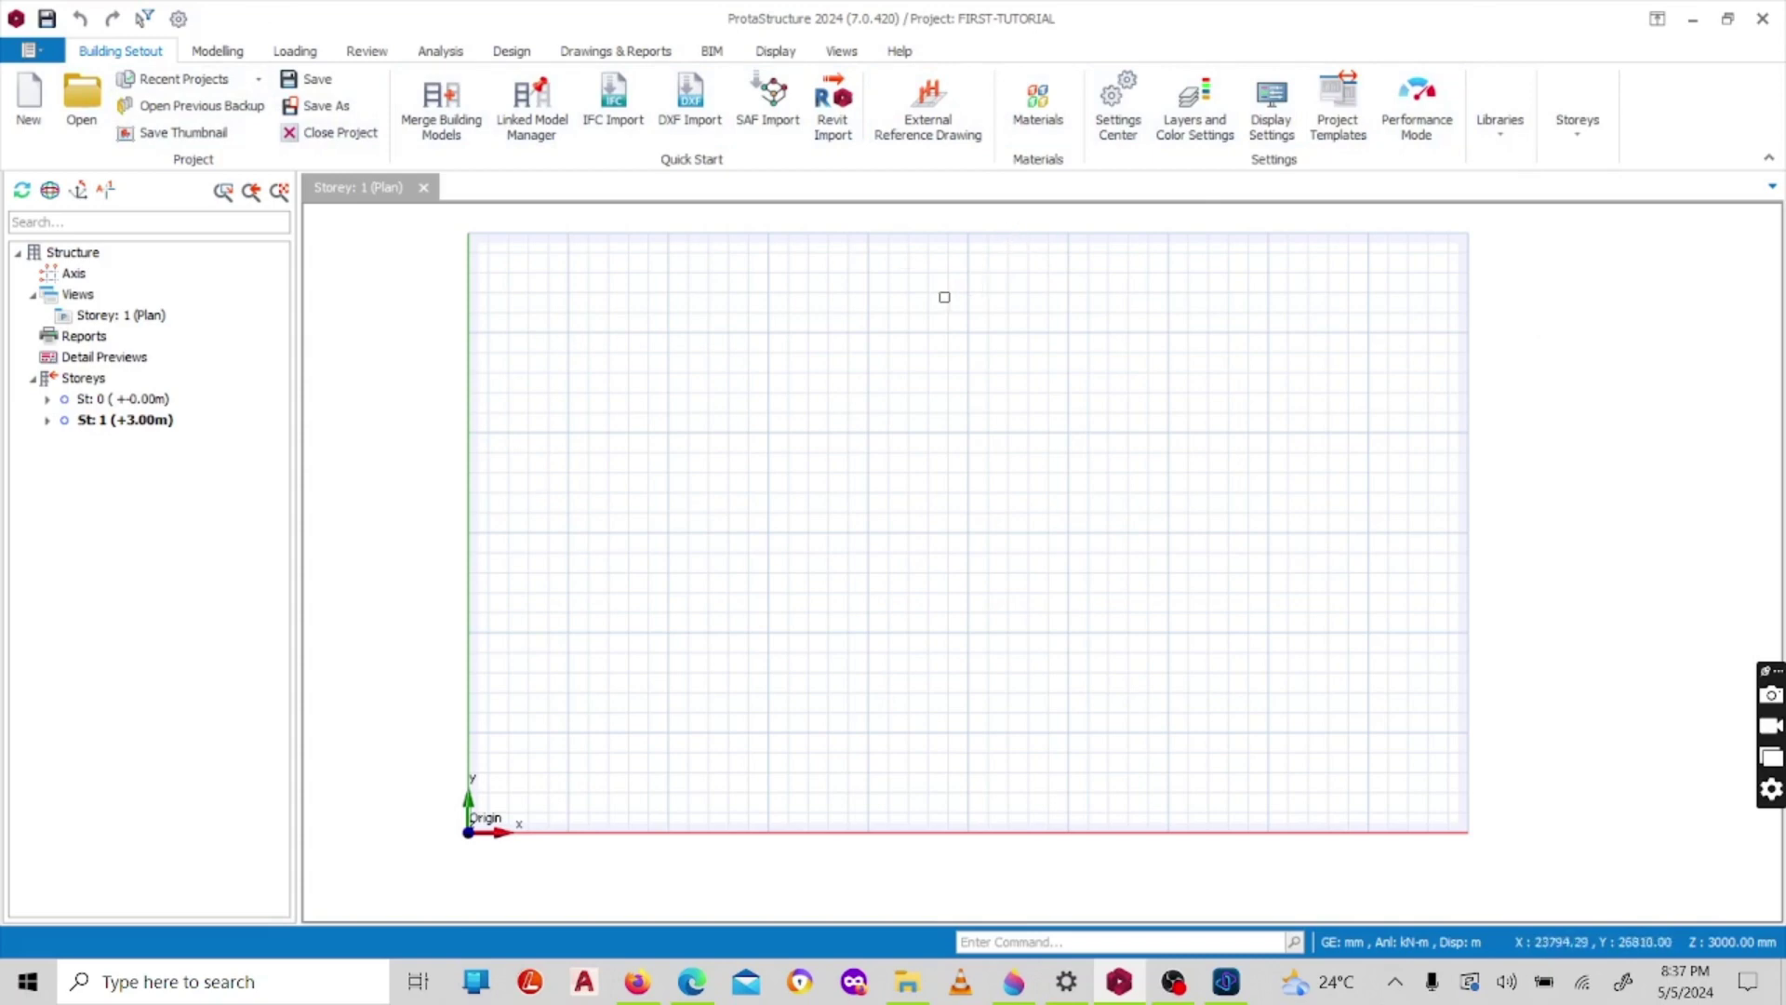
- Try to save the project
key(ctrl+s)
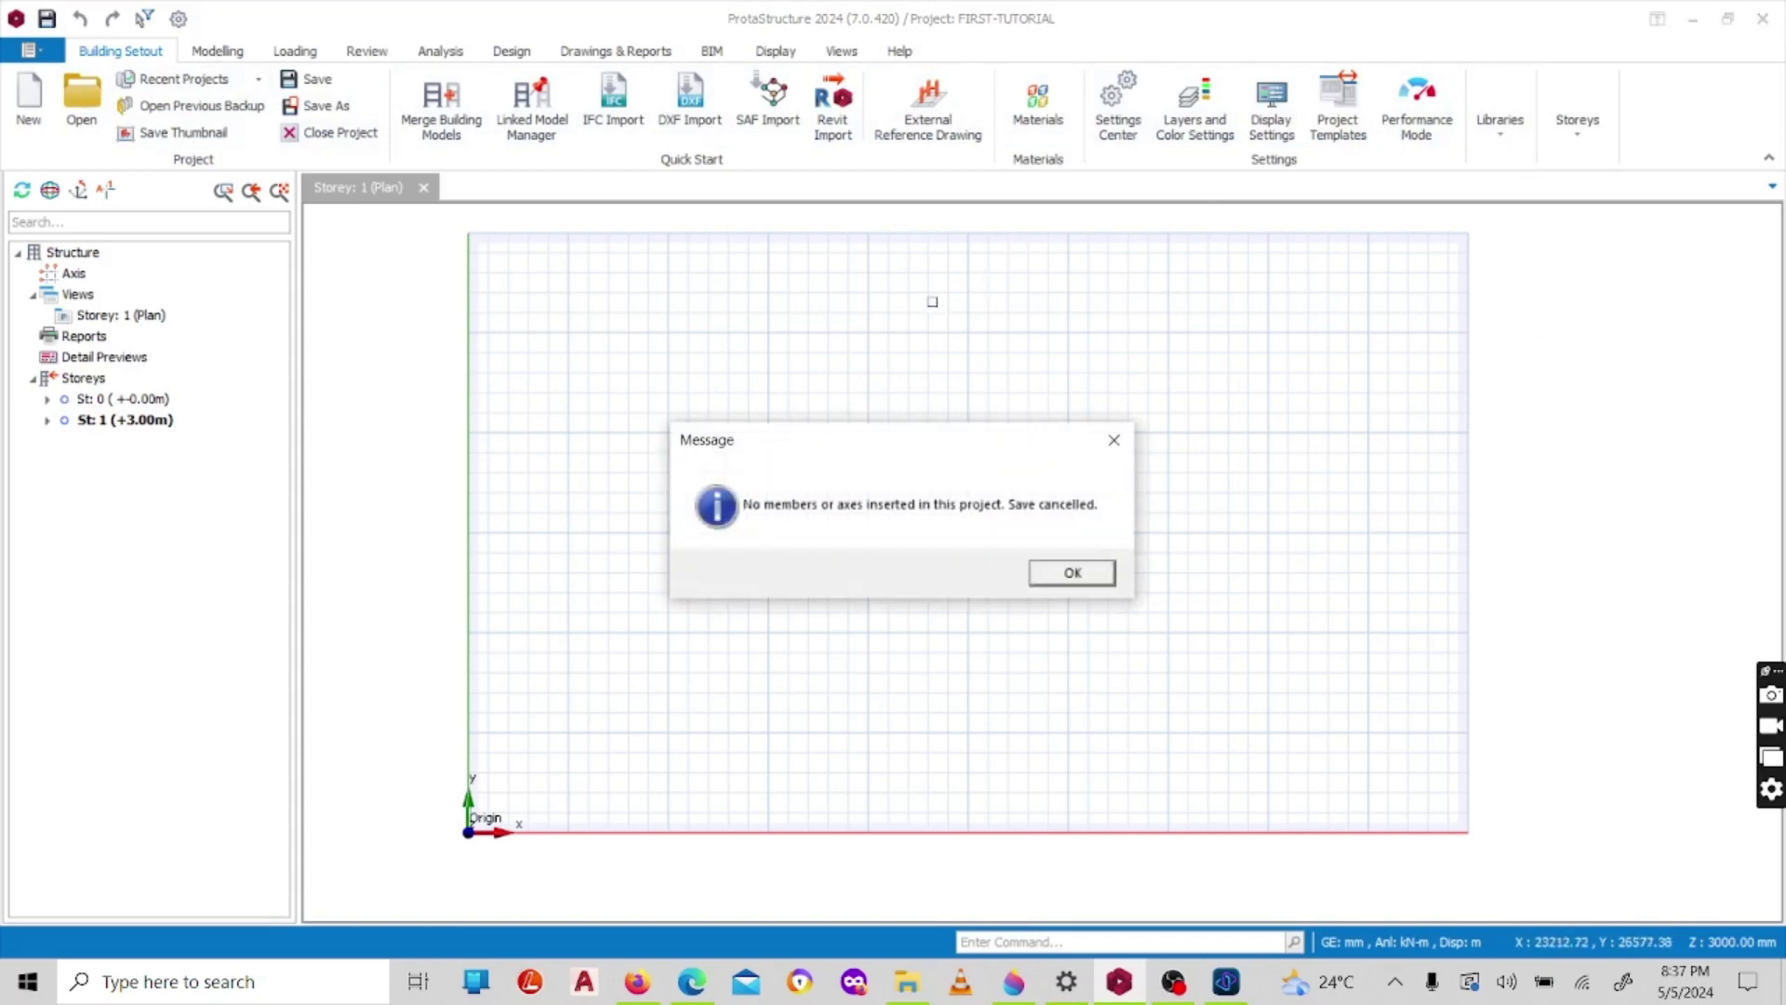
click(1114, 445)
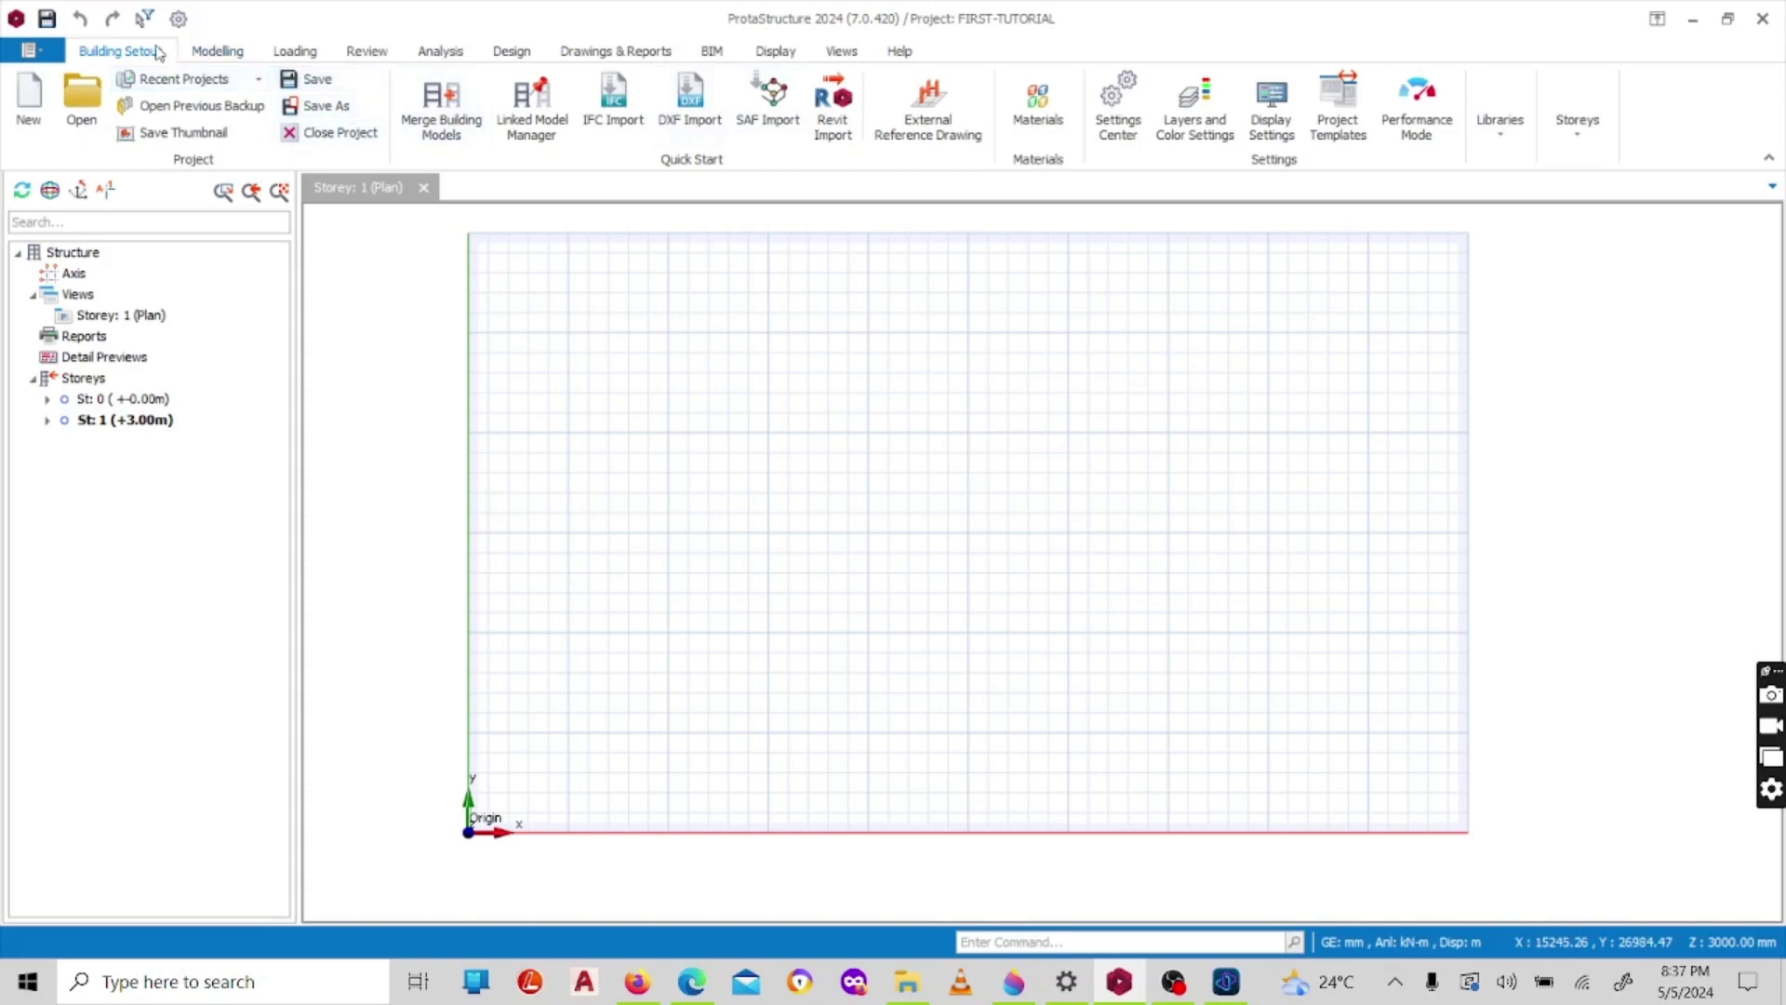
- Set the automatic save interval to 10 minutes in the ProtaStructure Environment settings of the Settings Center
click(198, 54)
click(157, 56)
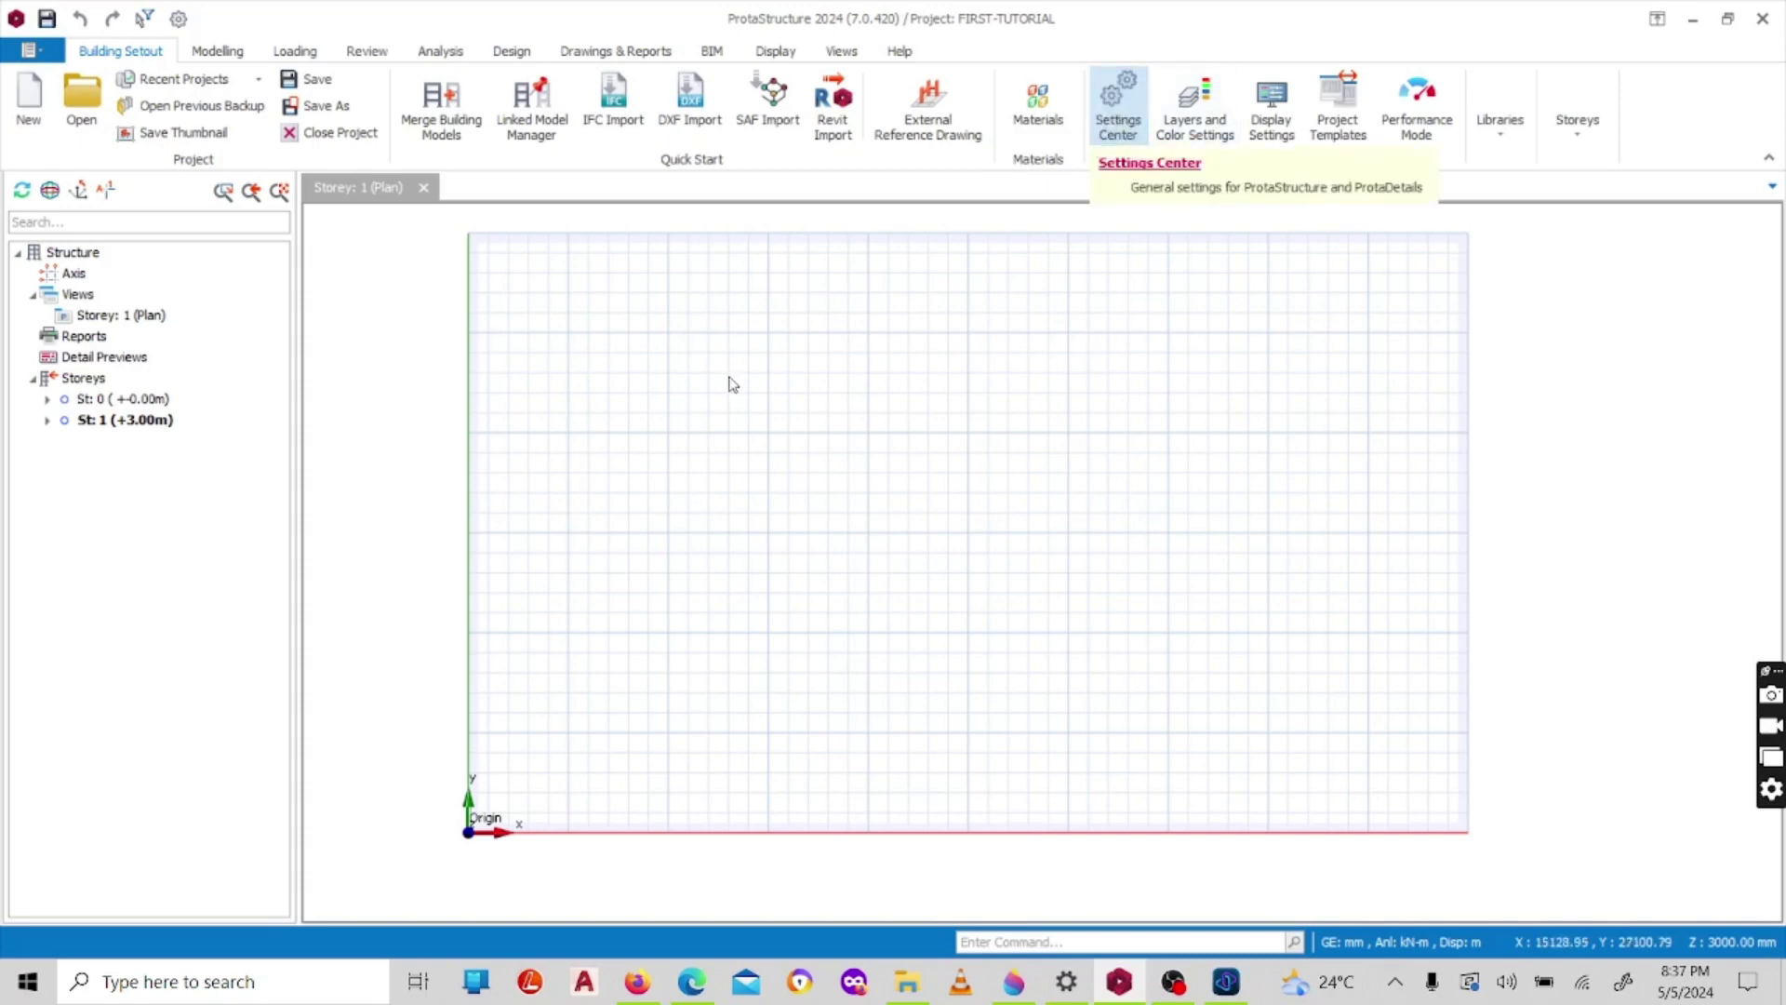
click(1125, 128)
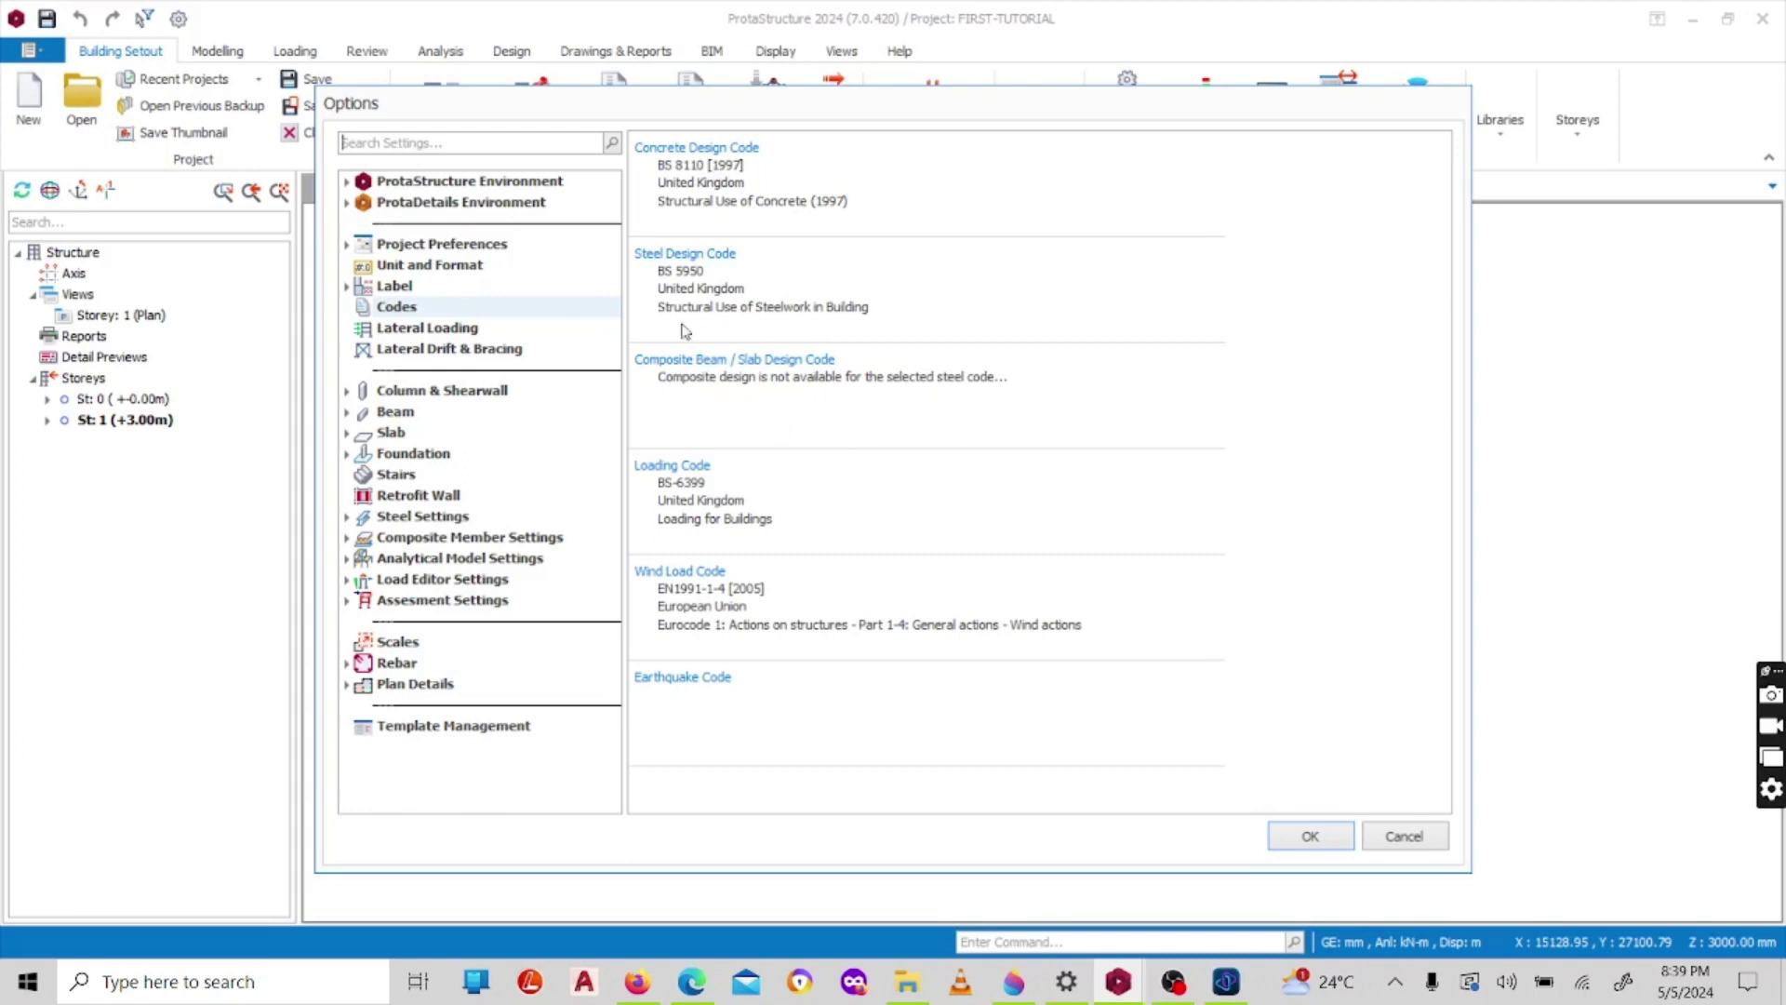
click(480, 183)
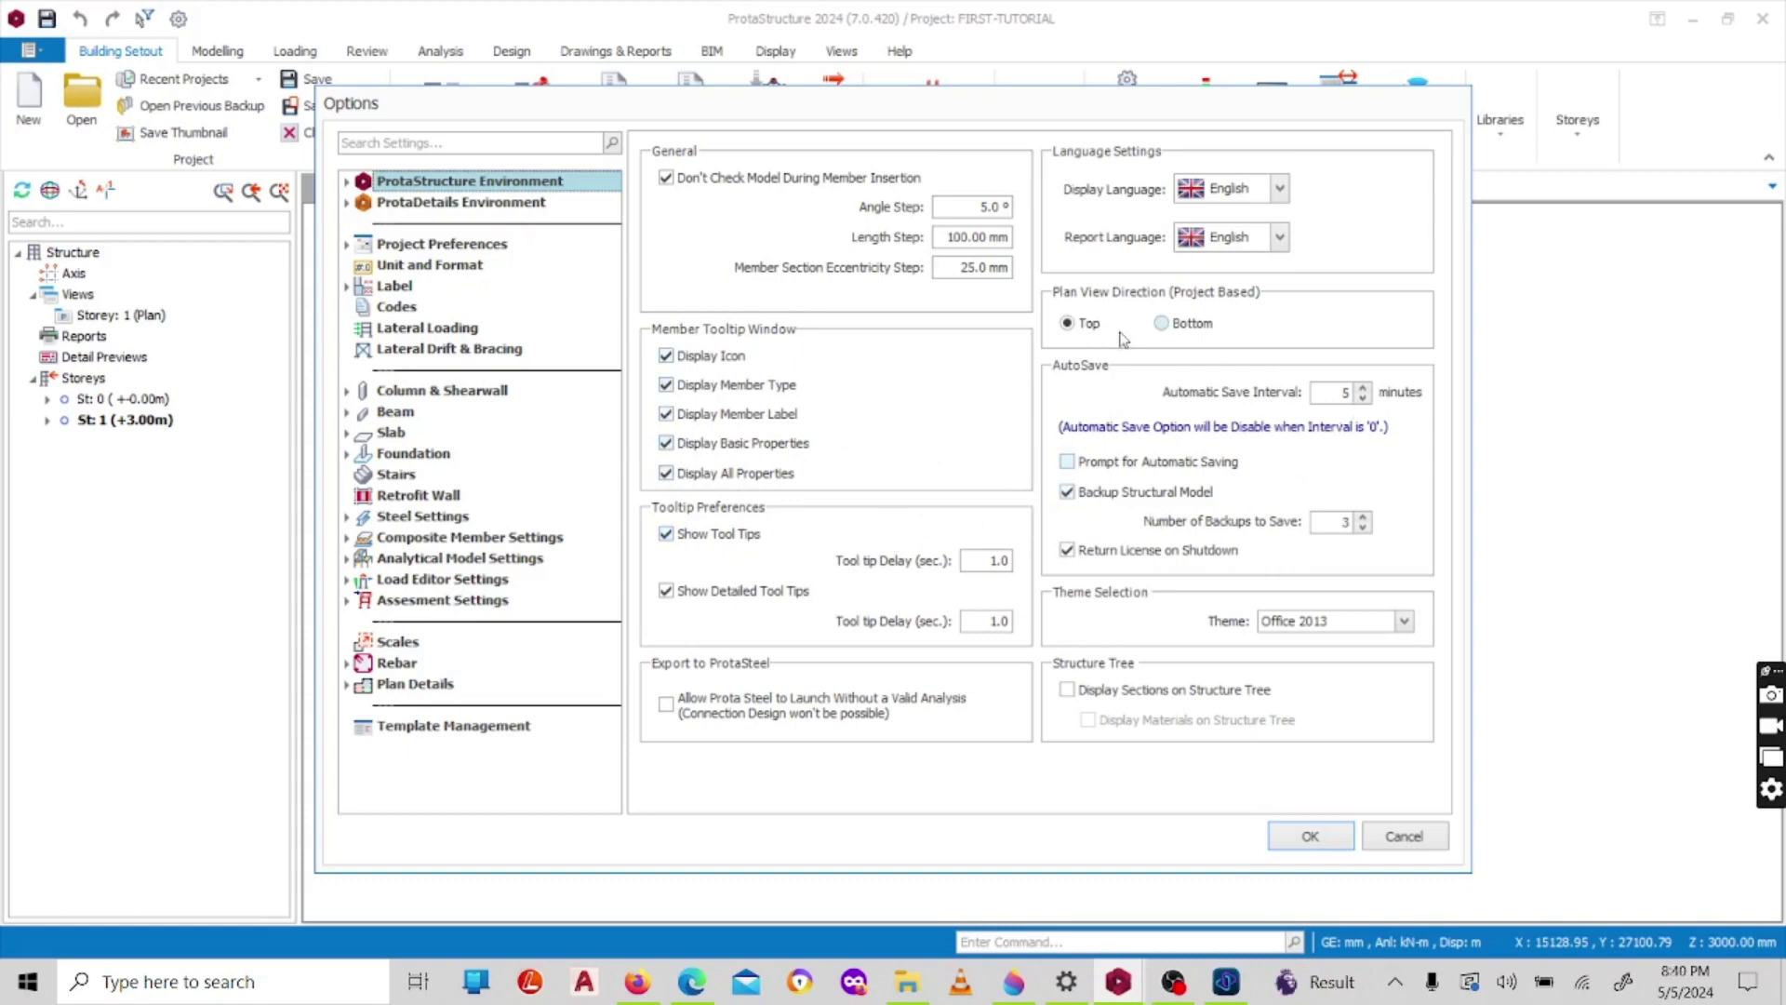
click(1364, 389)
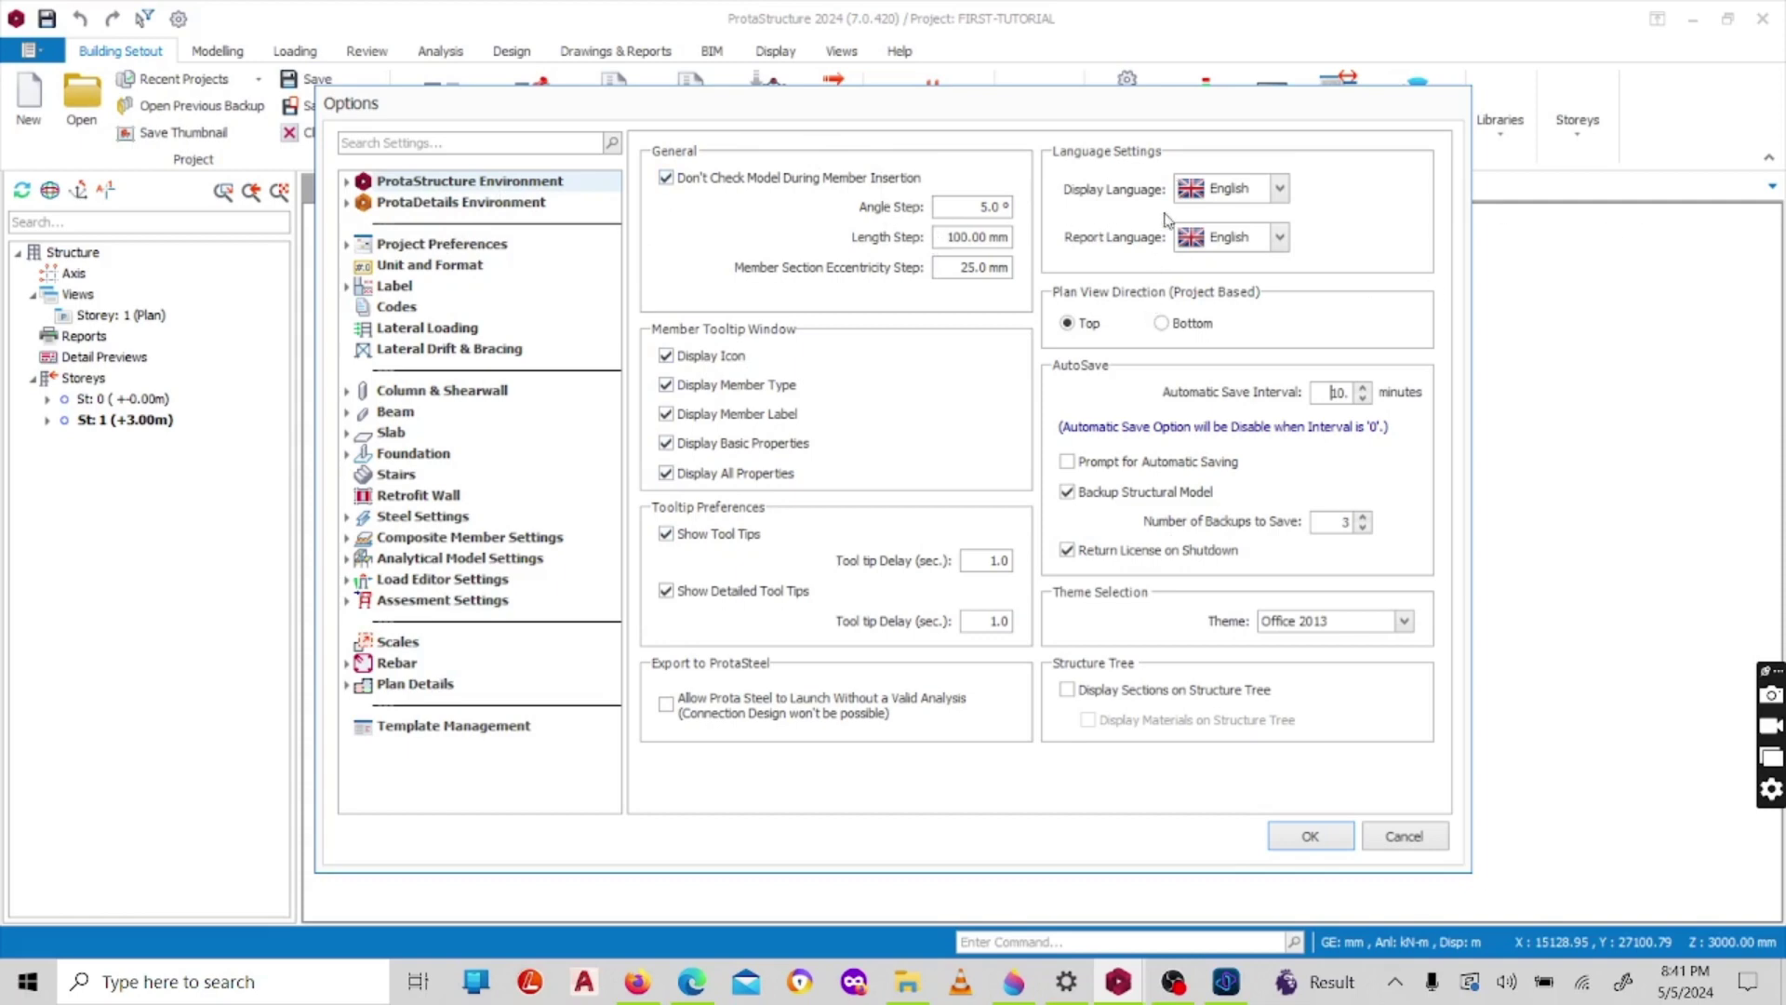
- Examine the languages available for the display and for the reports
click(1280, 189)
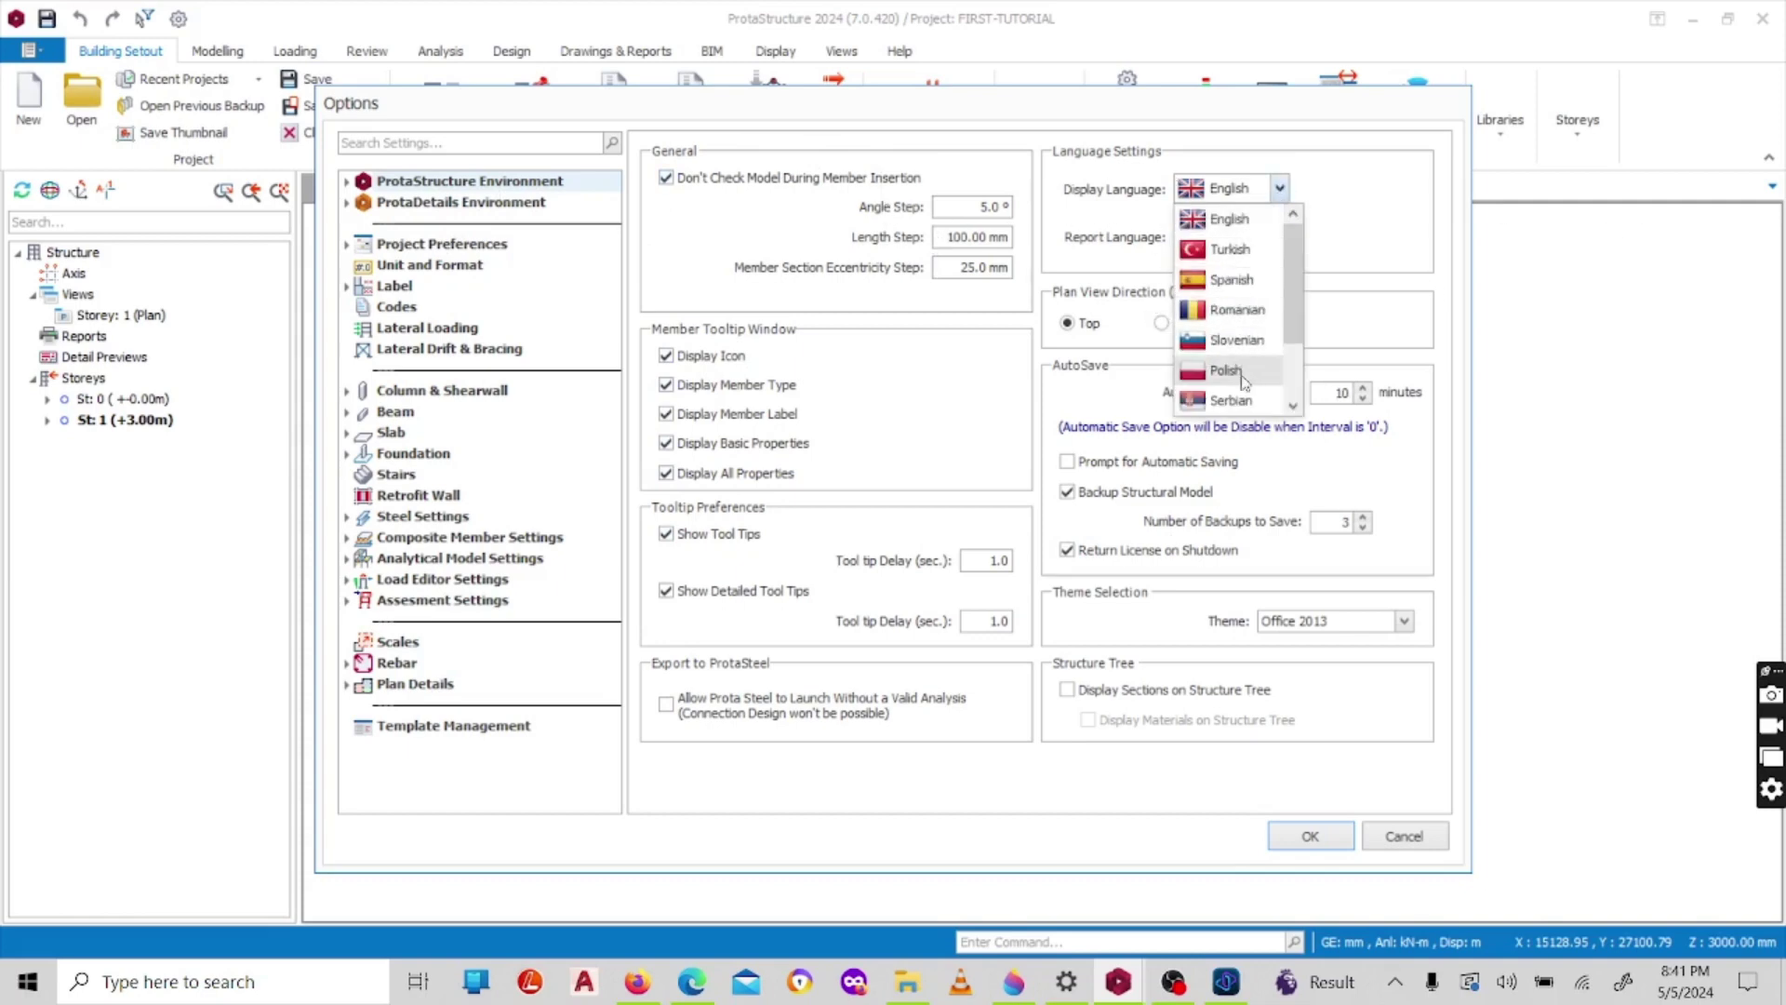
scroll(1244, 244, down, 2)
scroll(1267, 300, up, 2)
click(1280, 191)
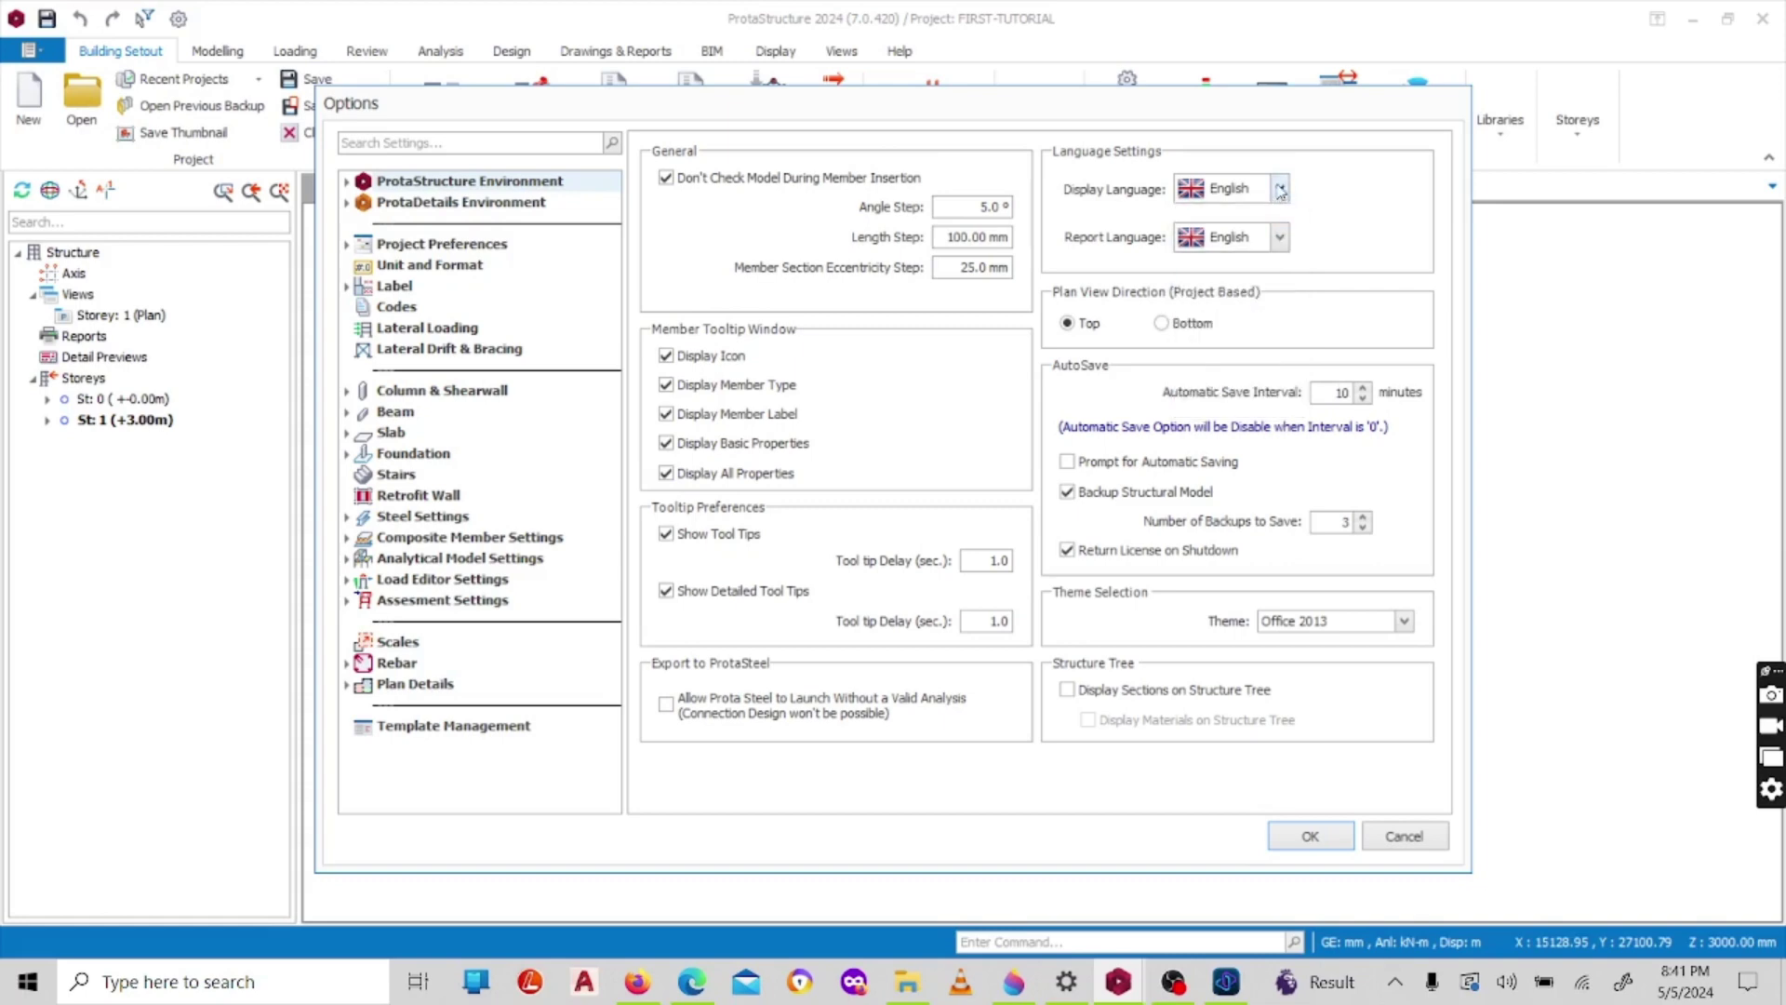
click(1280, 238)
click(1283, 240)
- Examine the Unit and Format settings, including the unit choices for Member Dimension
click(440, 269)
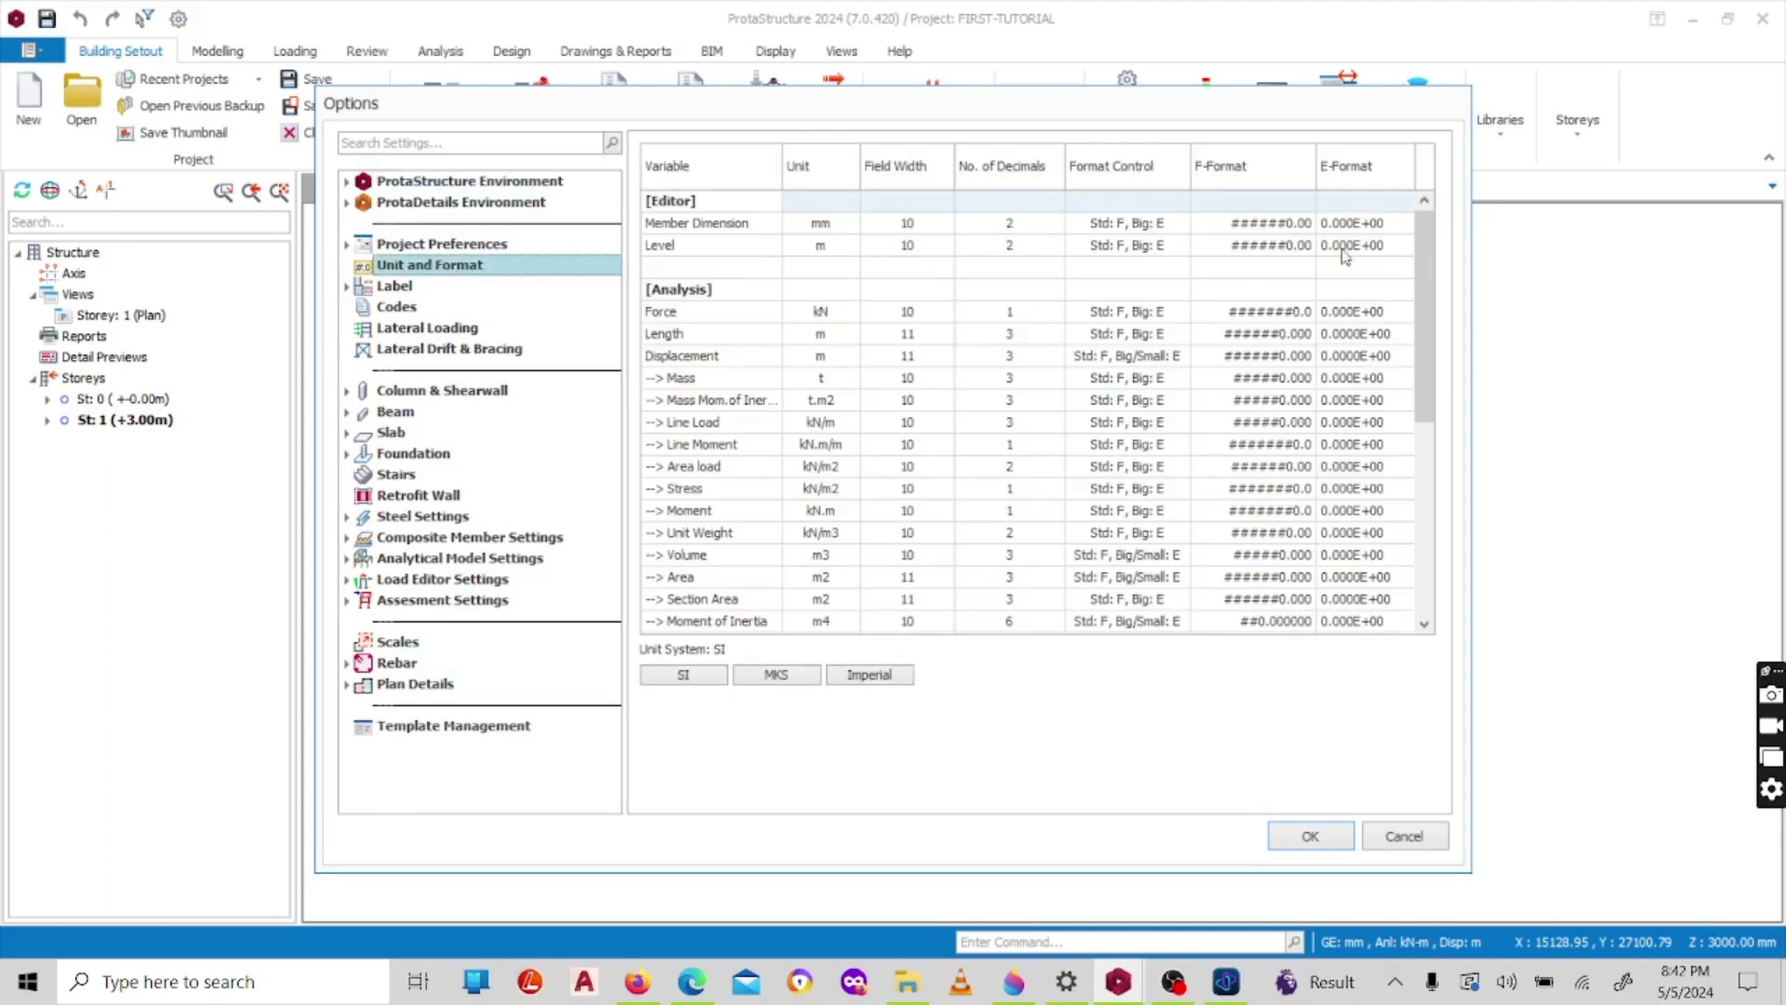
click(841, 232)
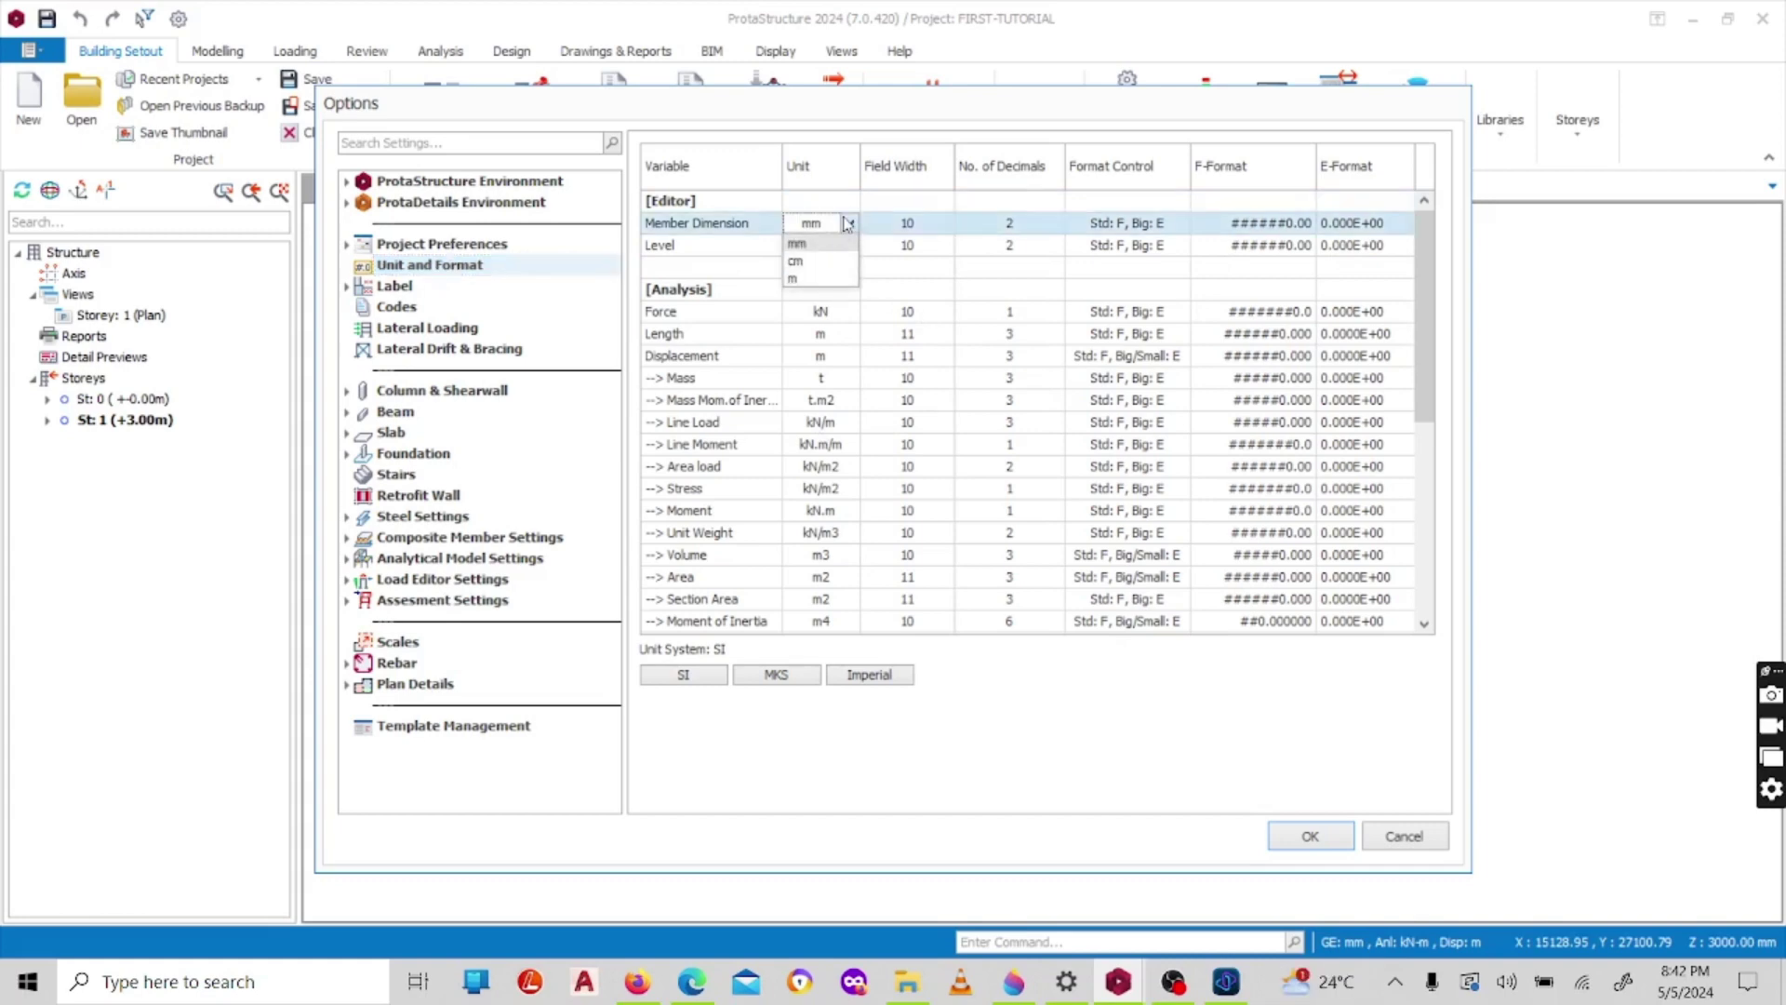
click(849, 222)
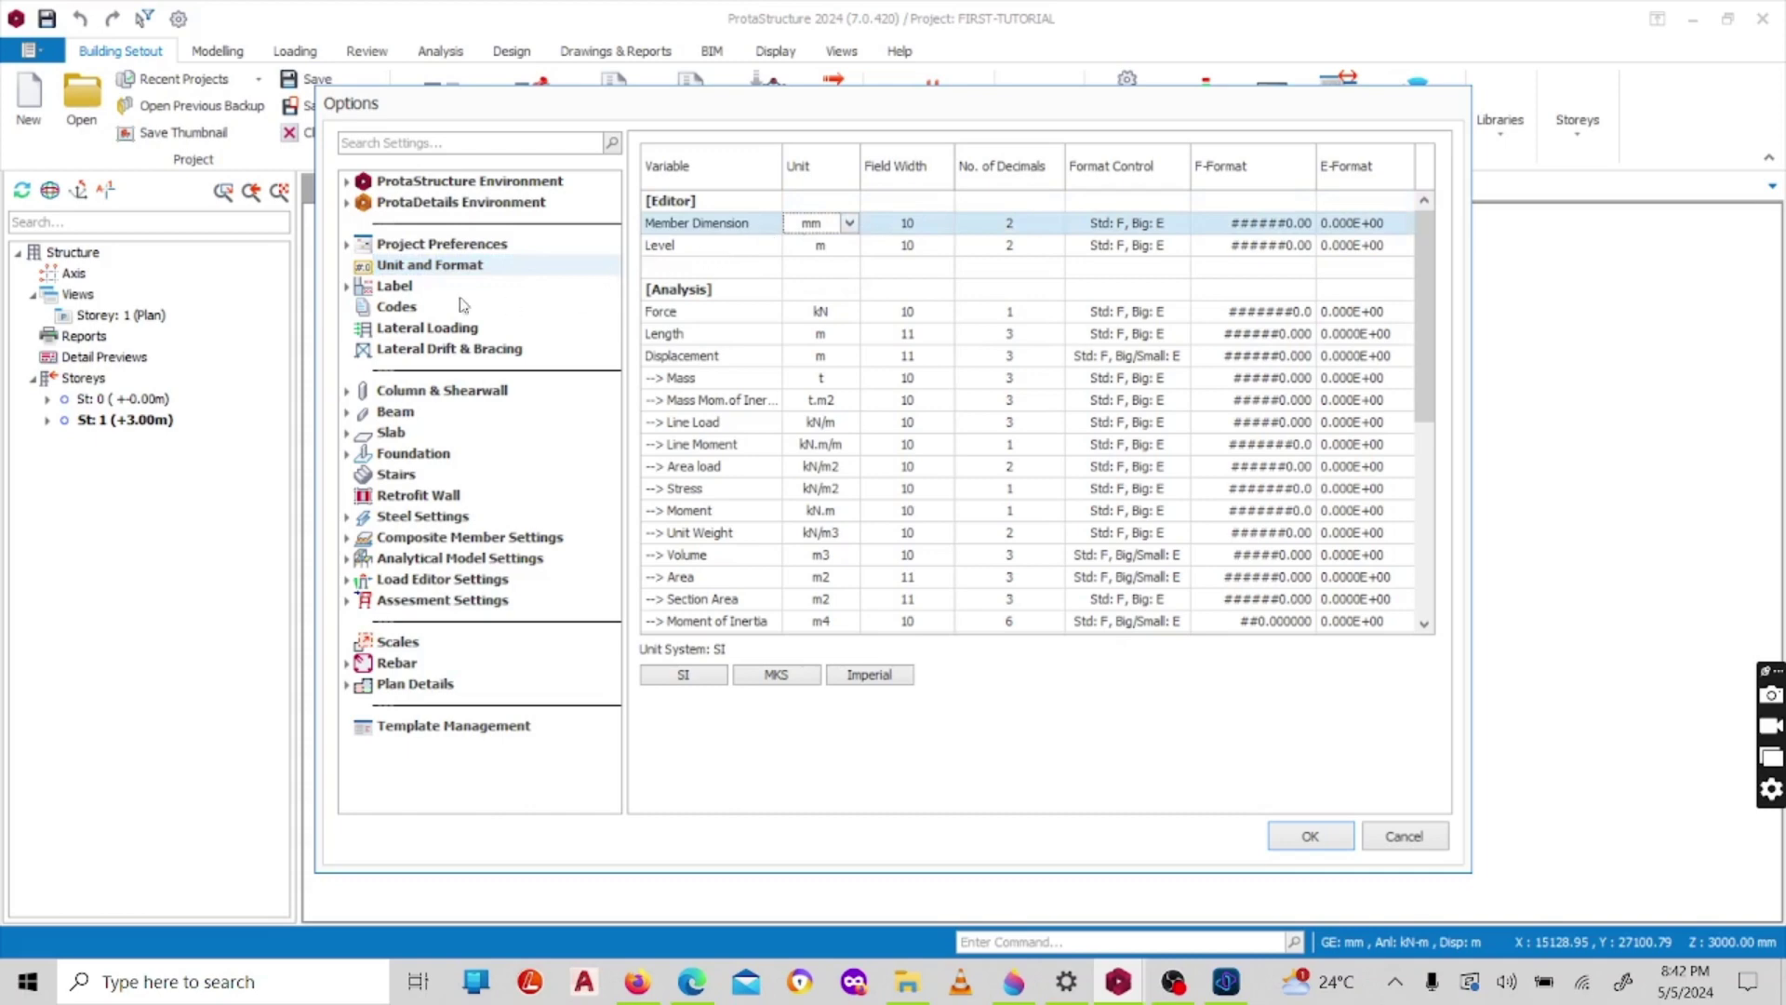
- Examine the project's Label, Codes, Lateral Loading and Lateral Drift & Bracing settings
click(413, 290)
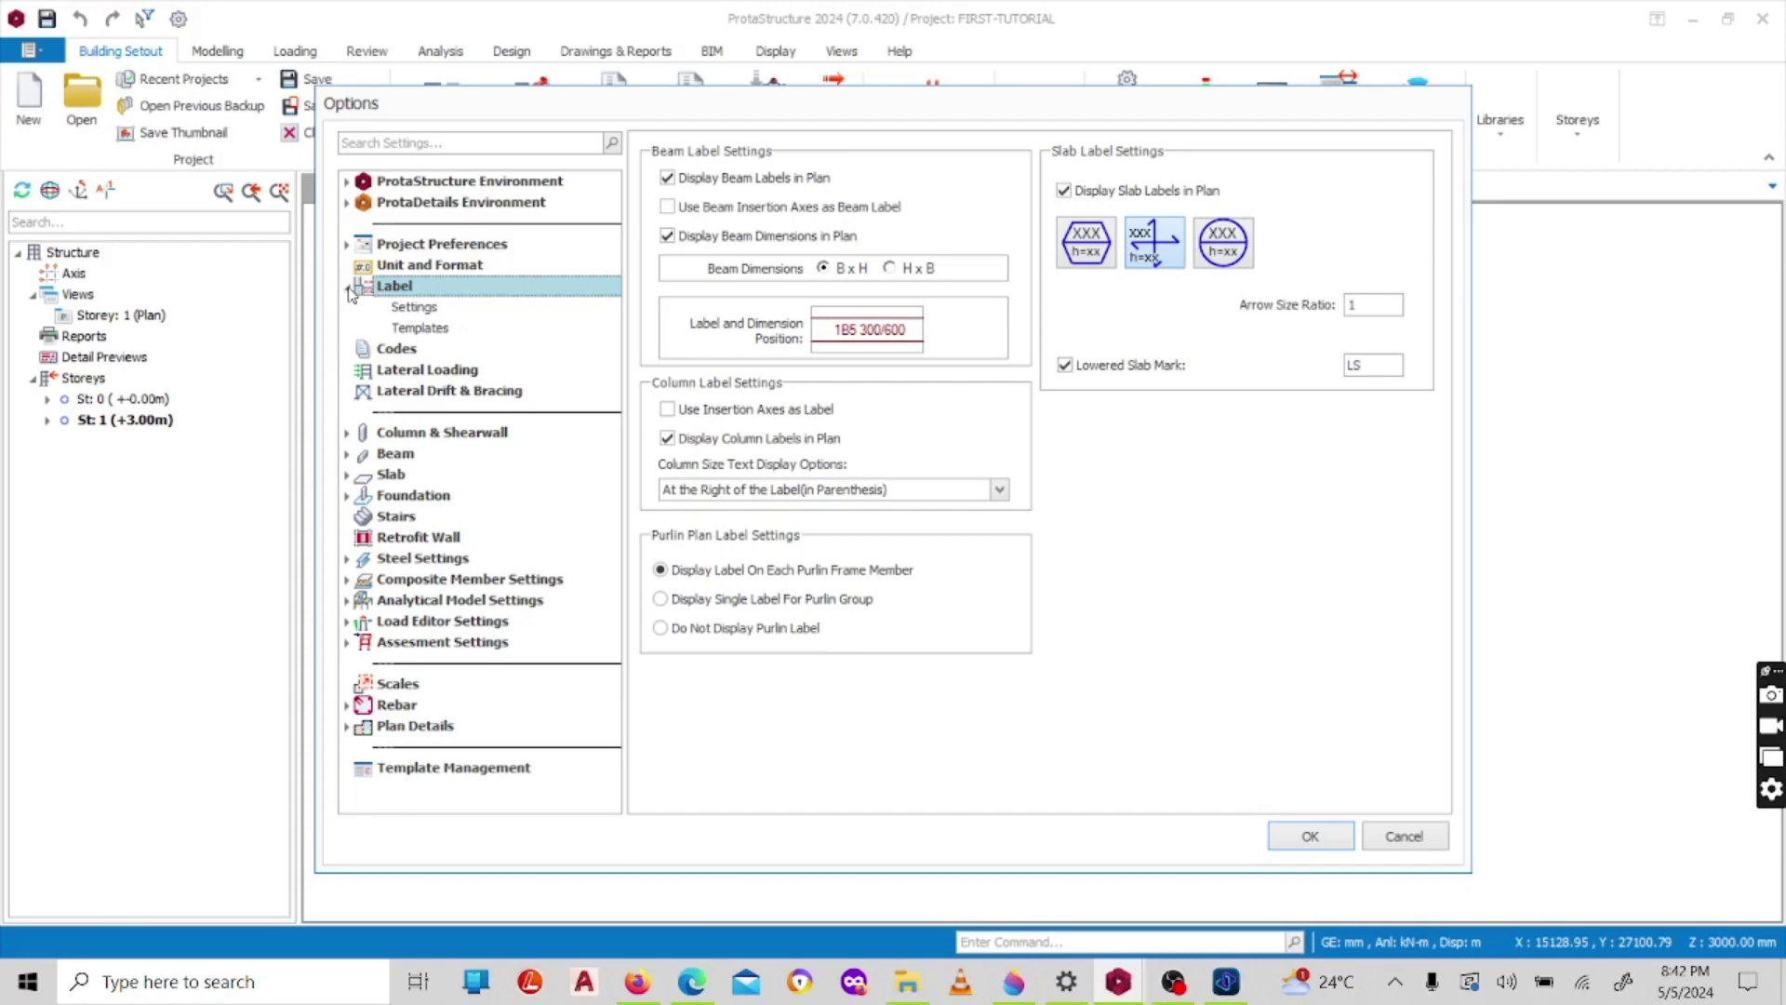
click(350, 290)
click(423, 309)
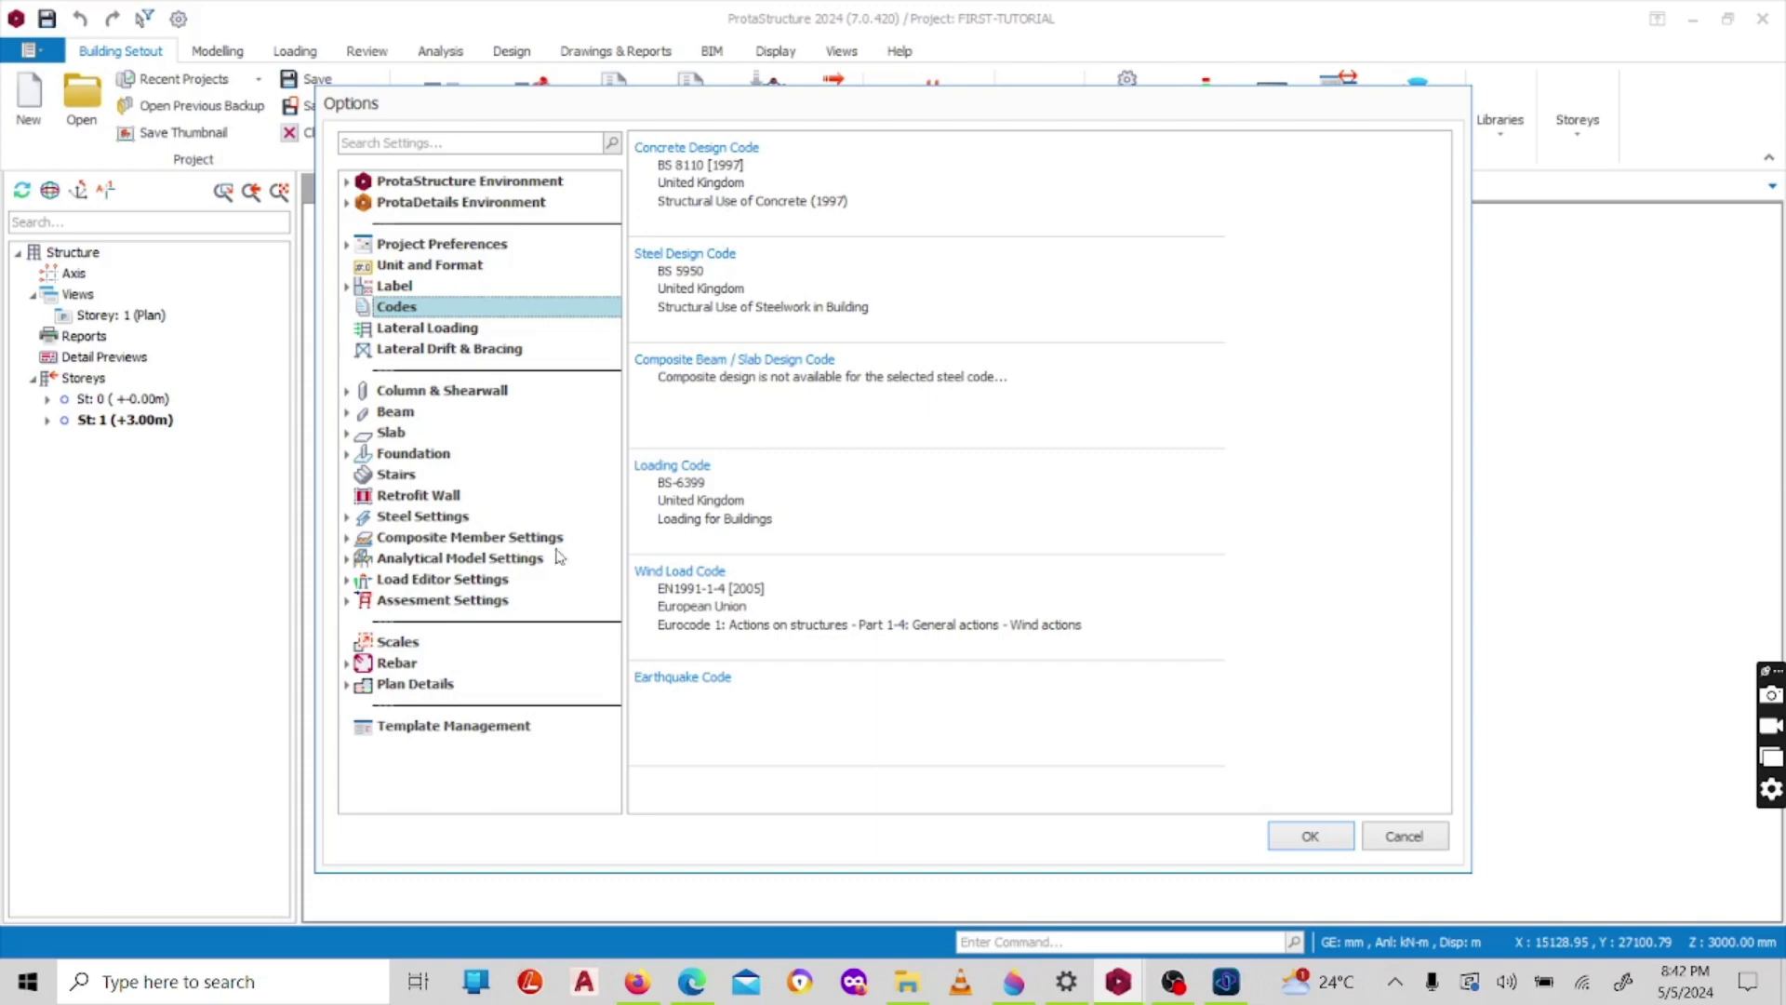
click(439, 327)
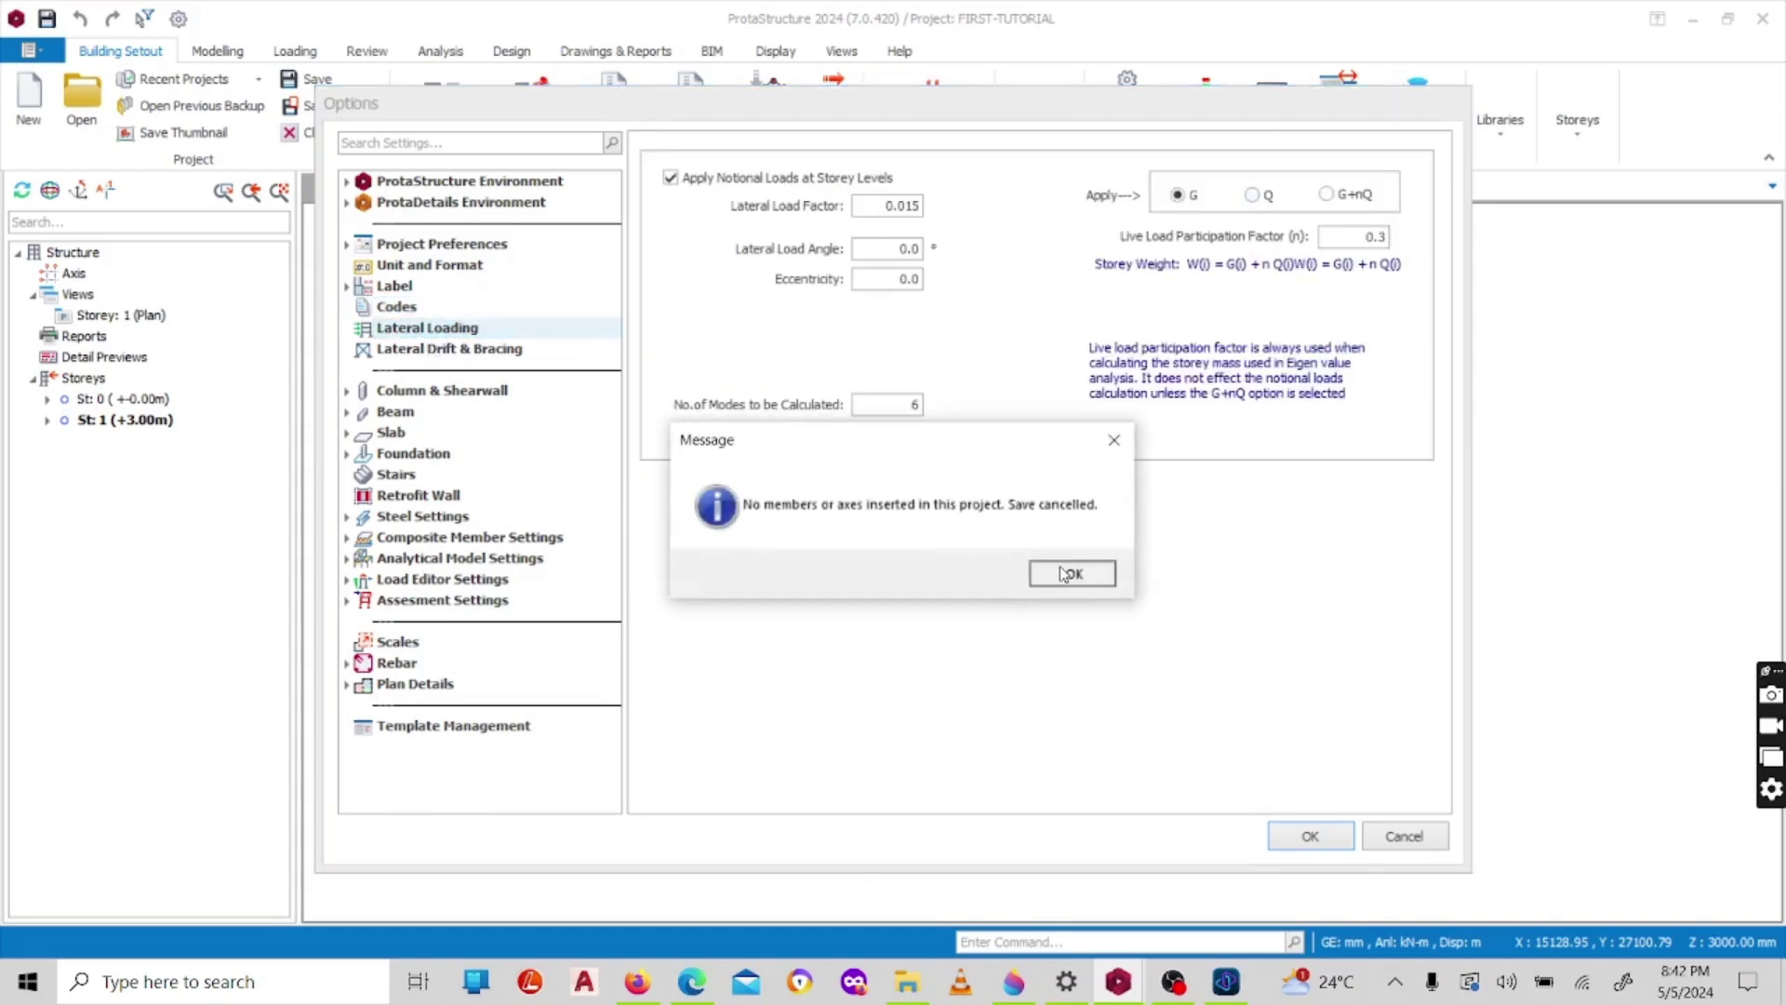
click(1027, 571)
click(444, 352)
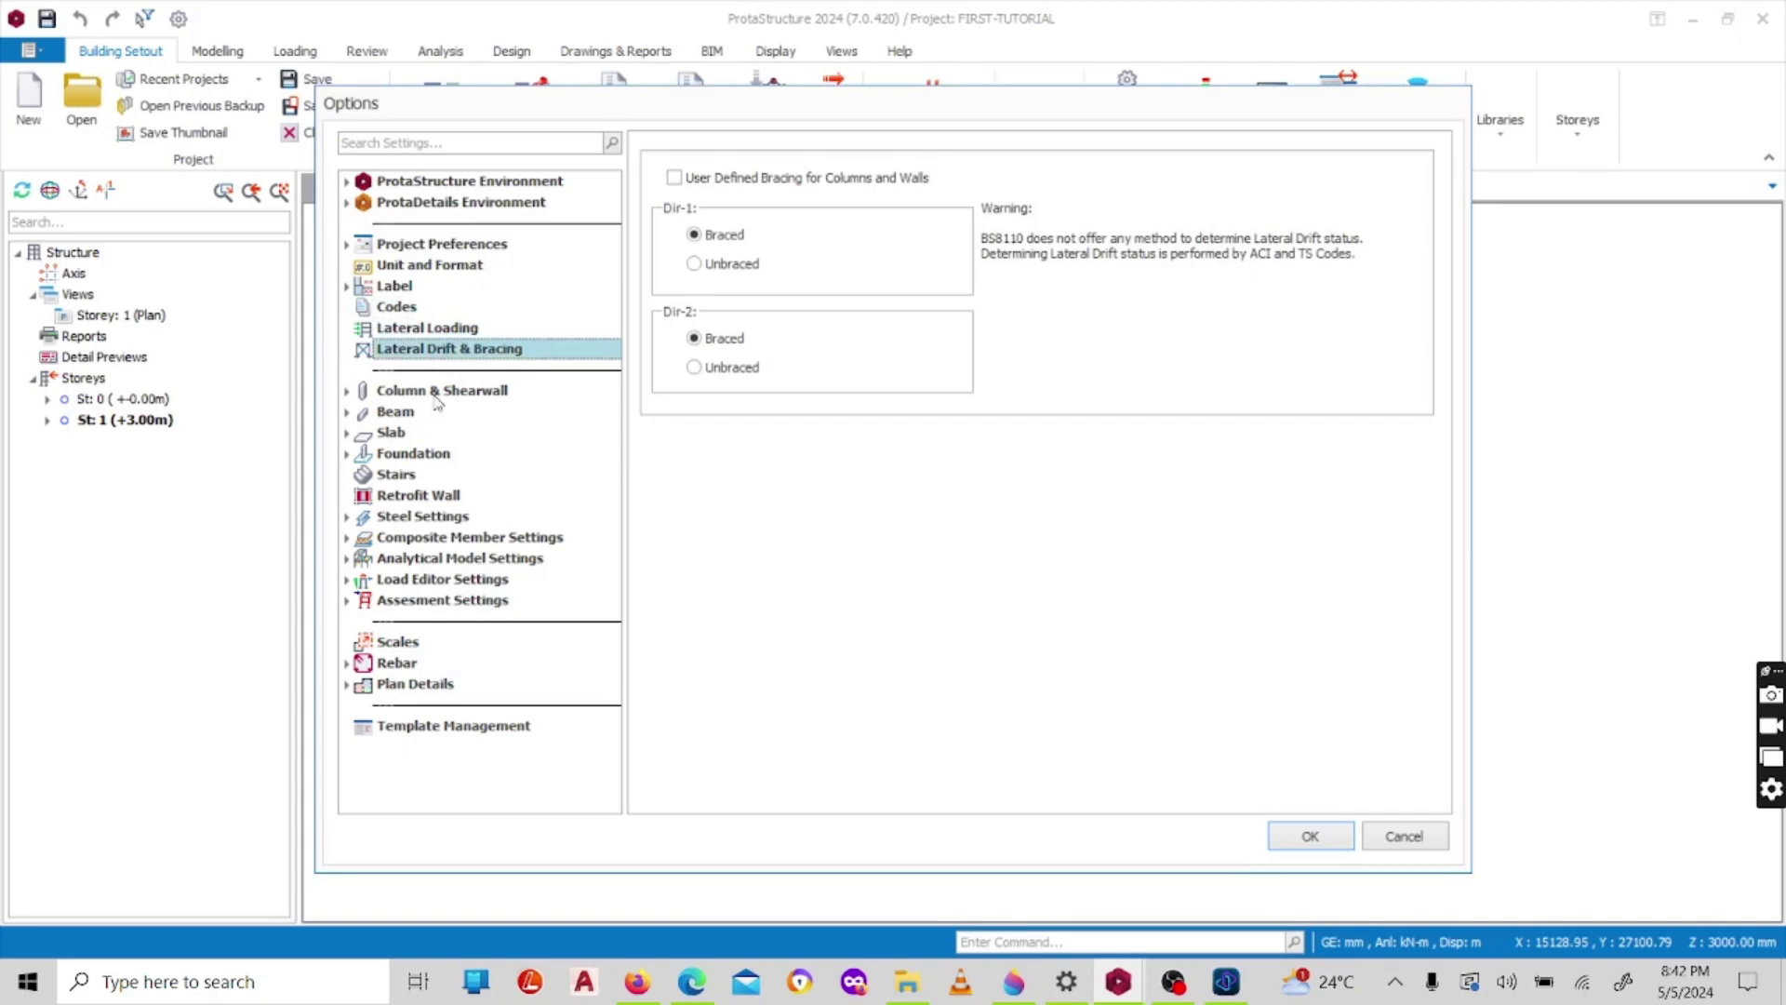
- Review the Column & Shearwall design and detailing settings, and accept the options to close the Settings Center
click(442, 391)
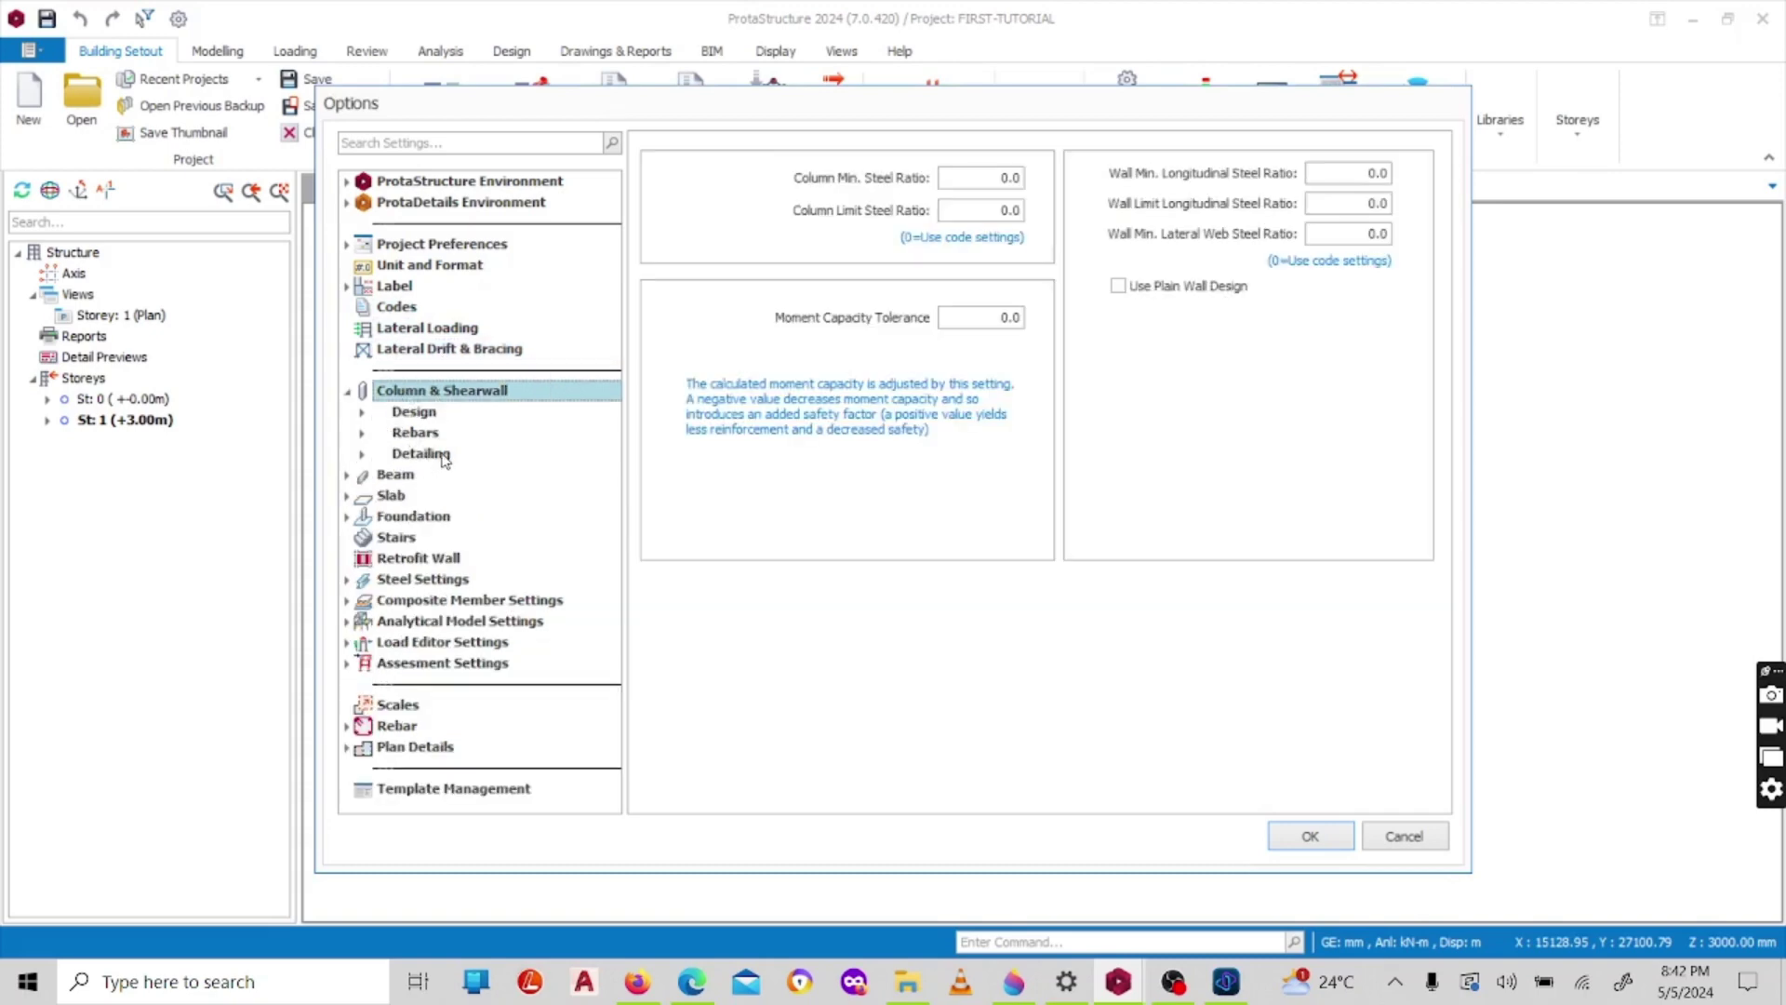
click(418, 416)
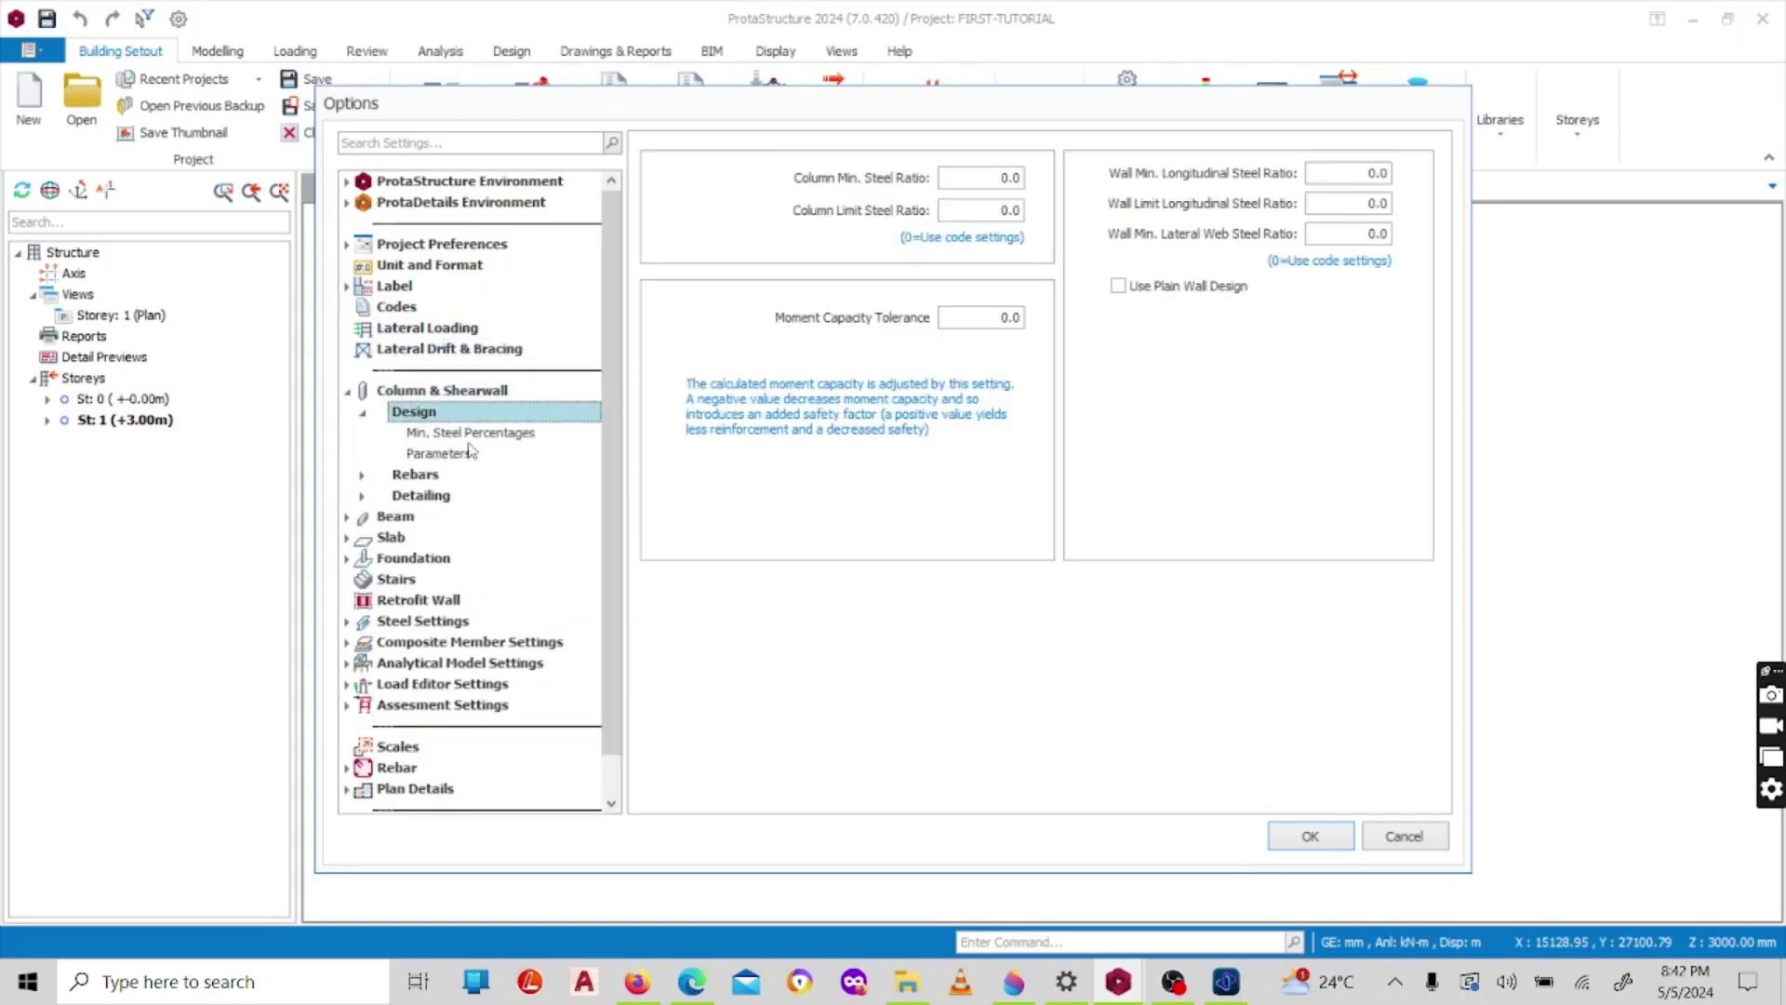
click(420, 500)
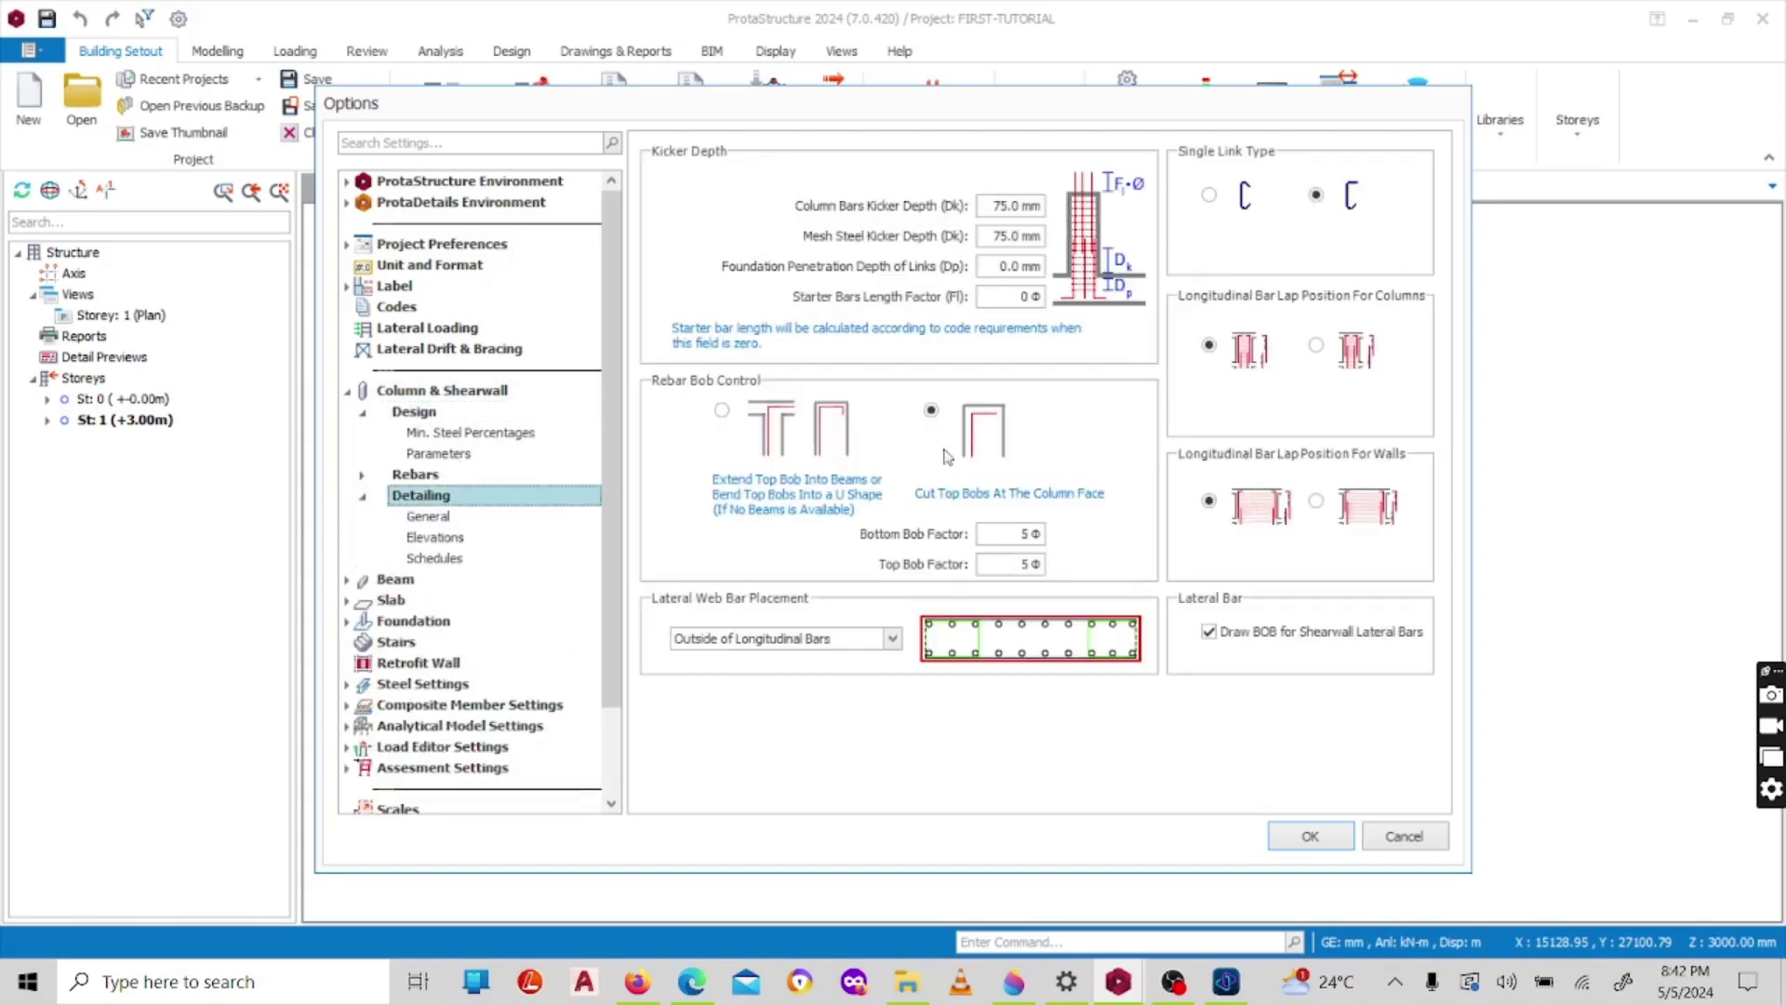
click(364, 413)
click(345, 386)
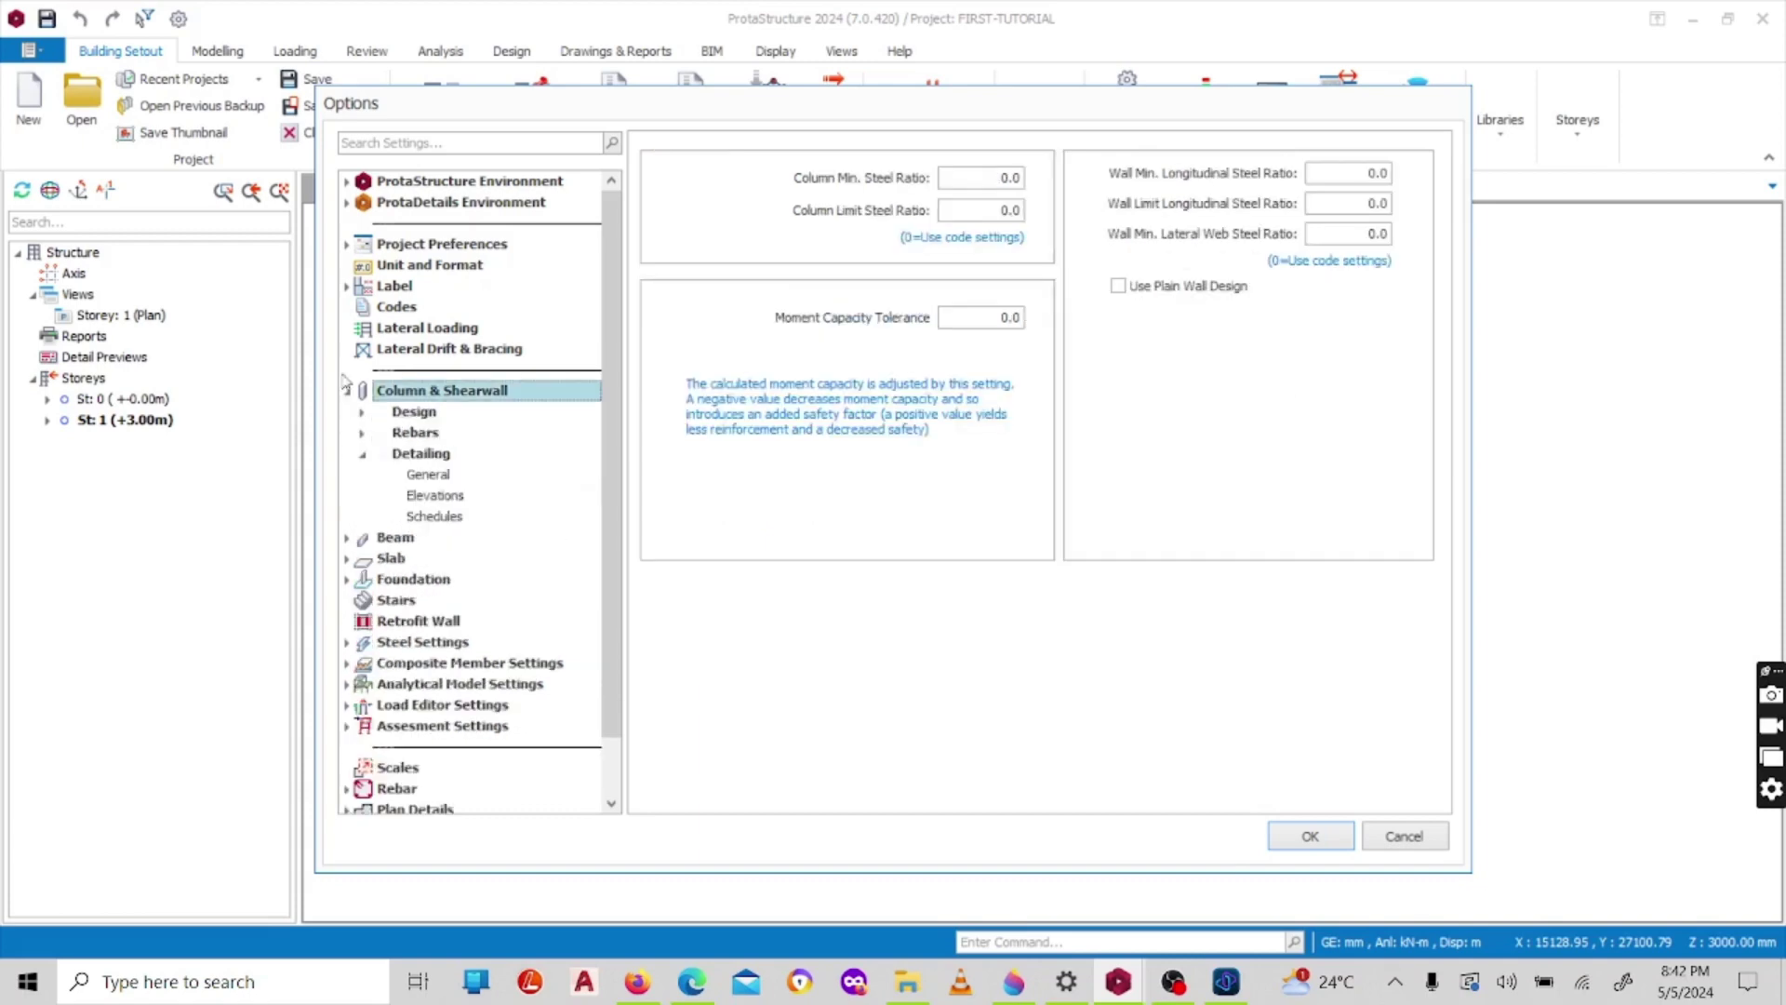
click(363, 456)
click(348, 391)
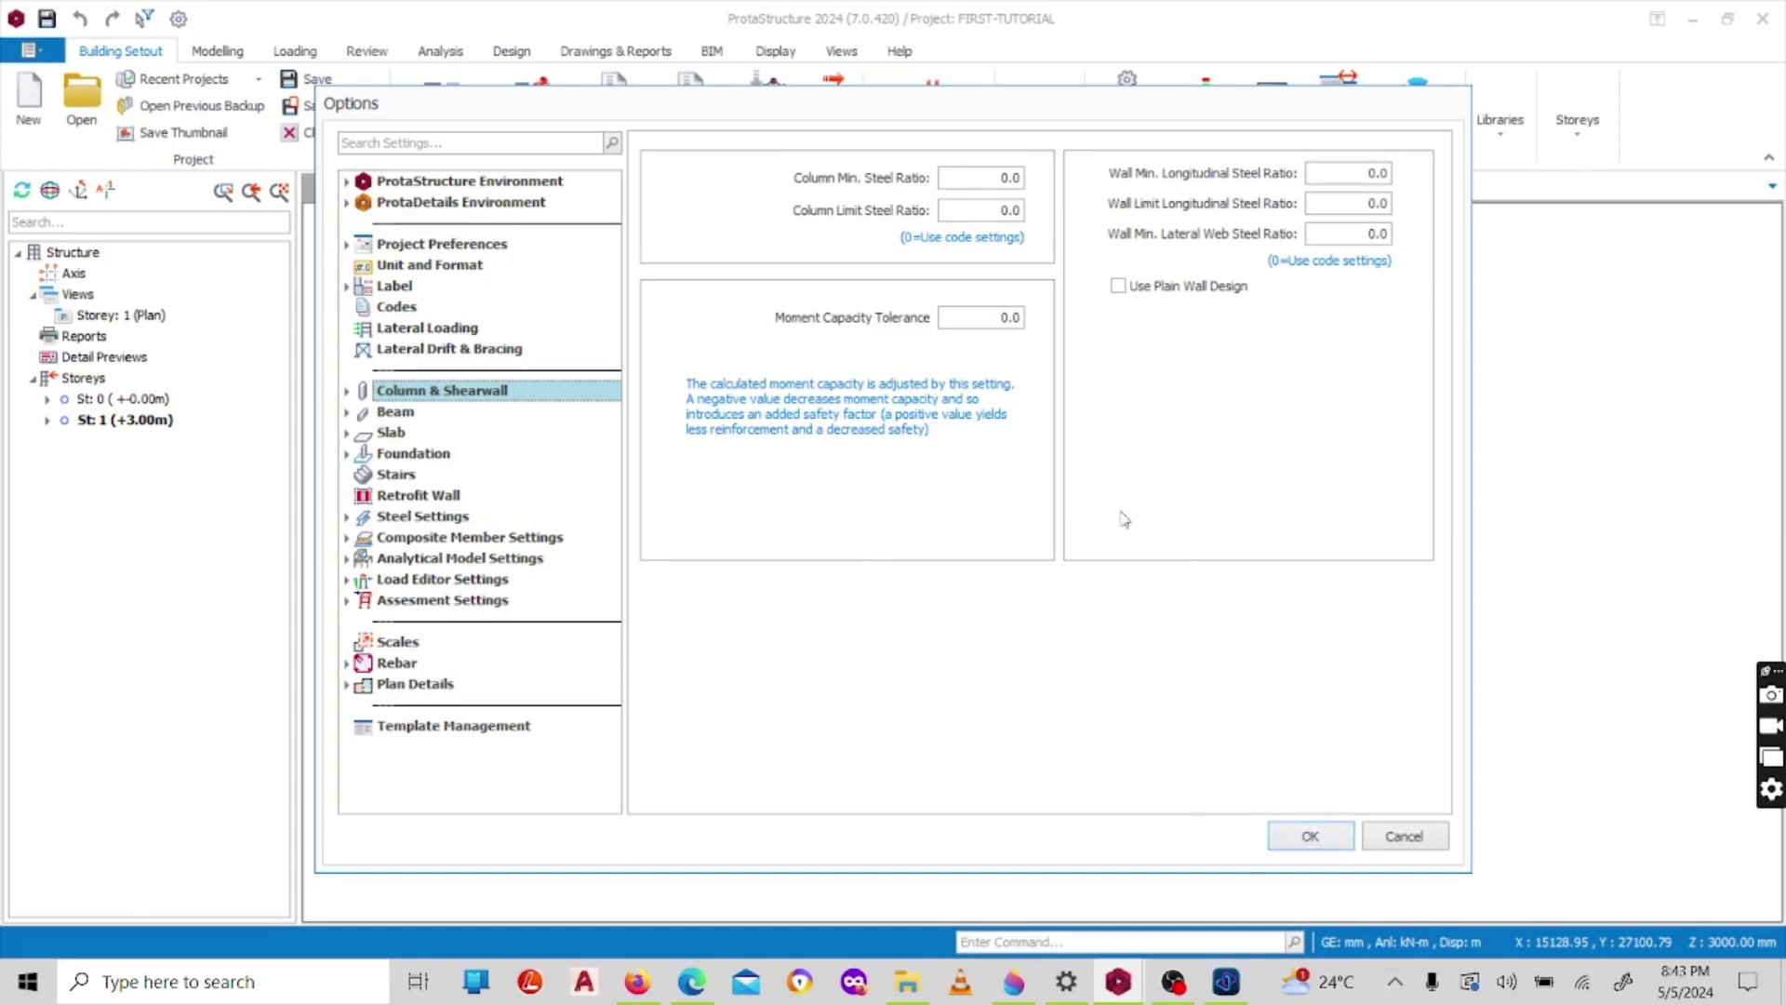
click(1310, 836)
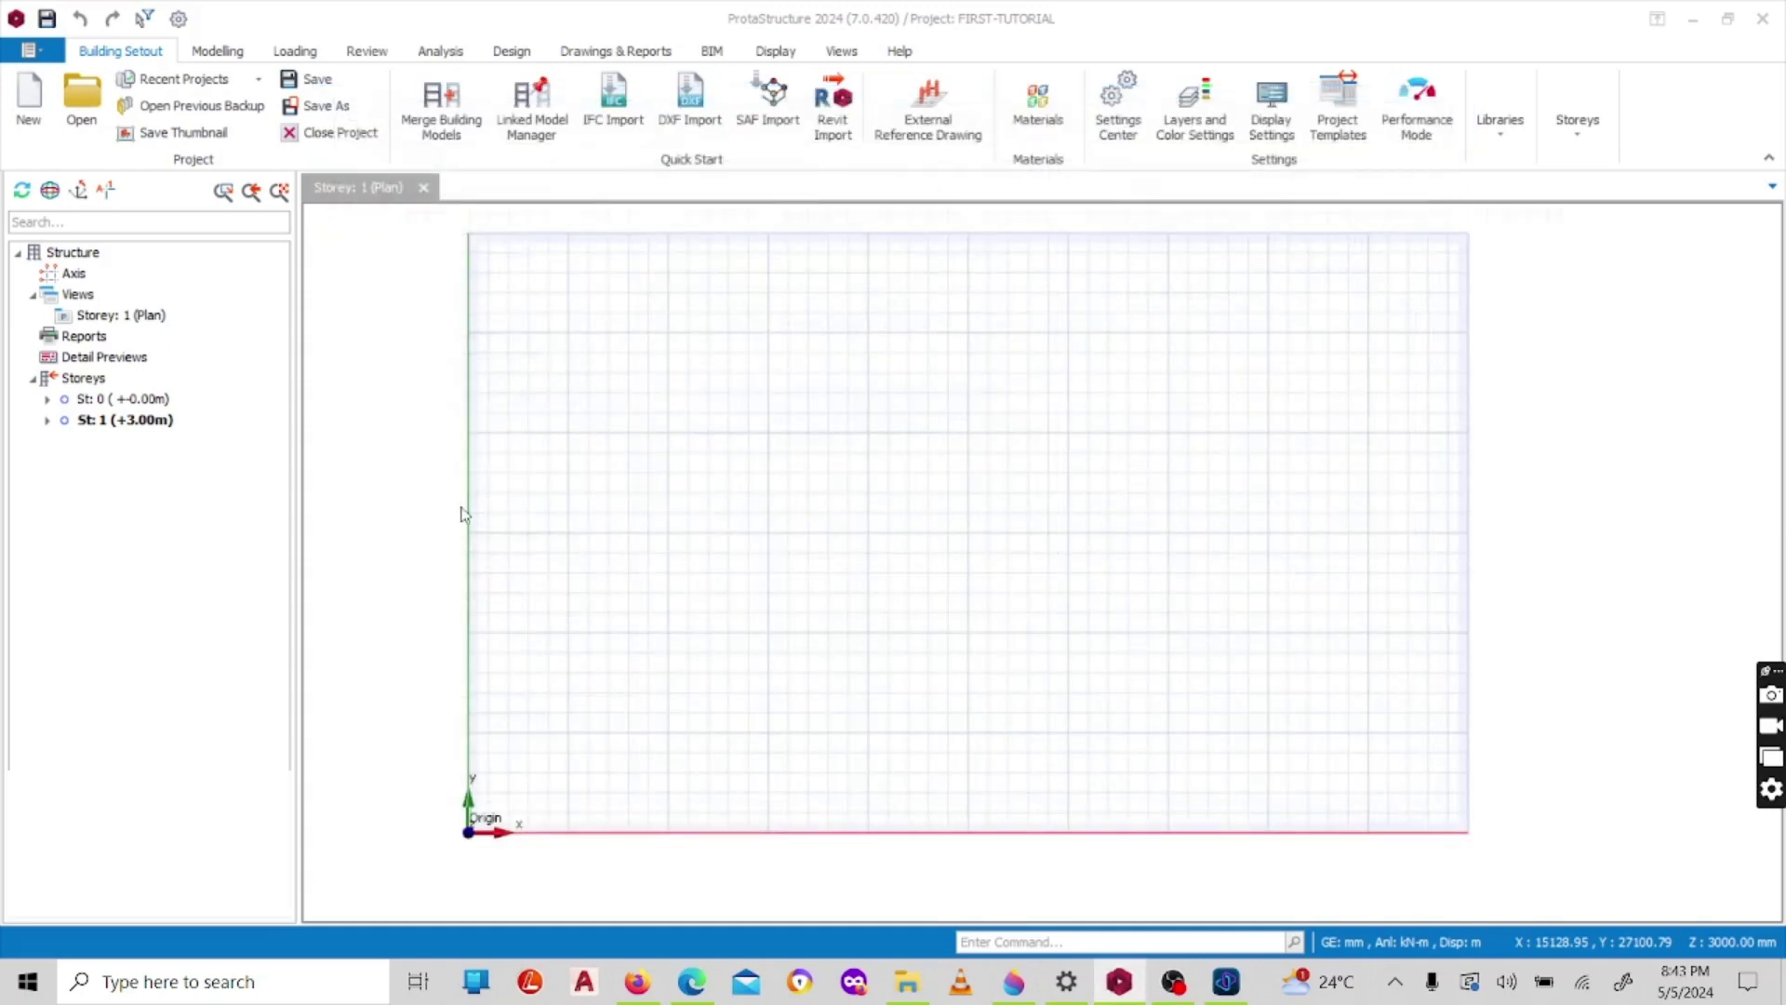